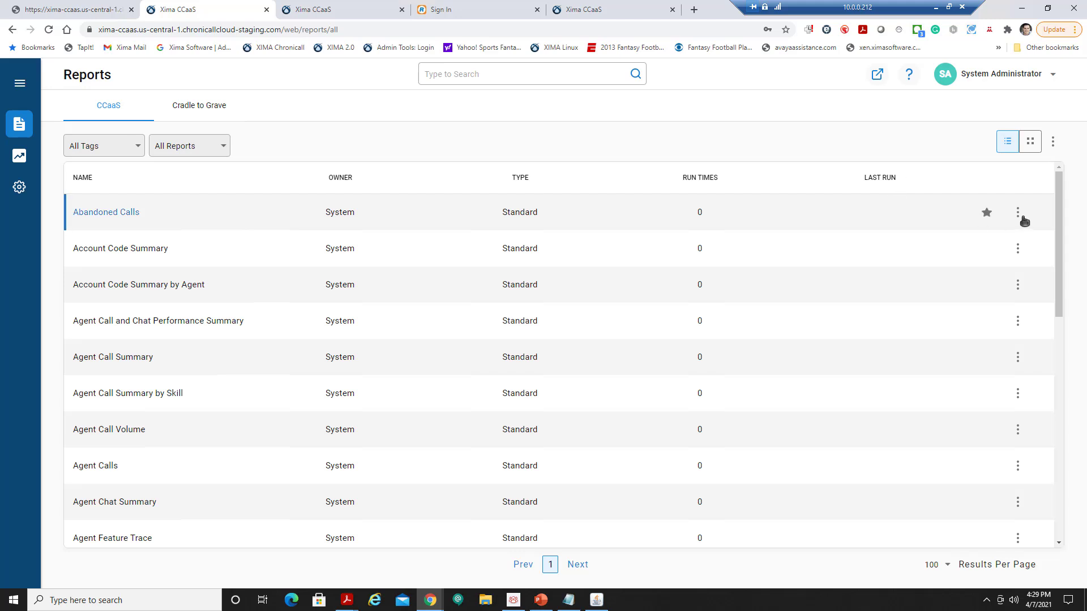
Star Abandoned Calls, Account Code Summary by Agent and Agent Call and Chat Performance Summary, then check a row's actions menu.
click(987, 212)
click(986, 284)
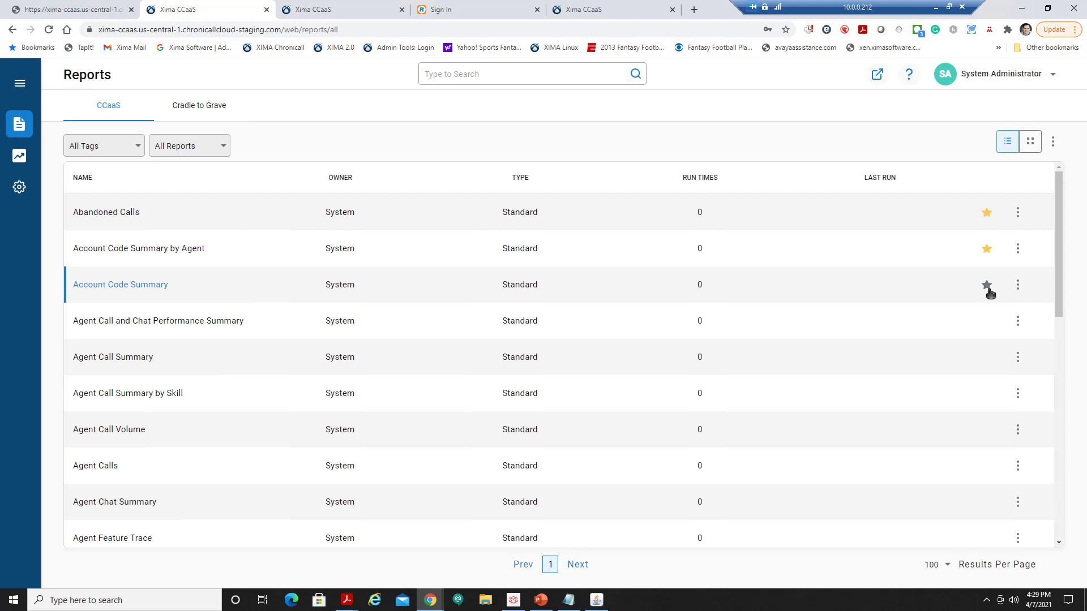
click(986, 320)
click(1018, 322)
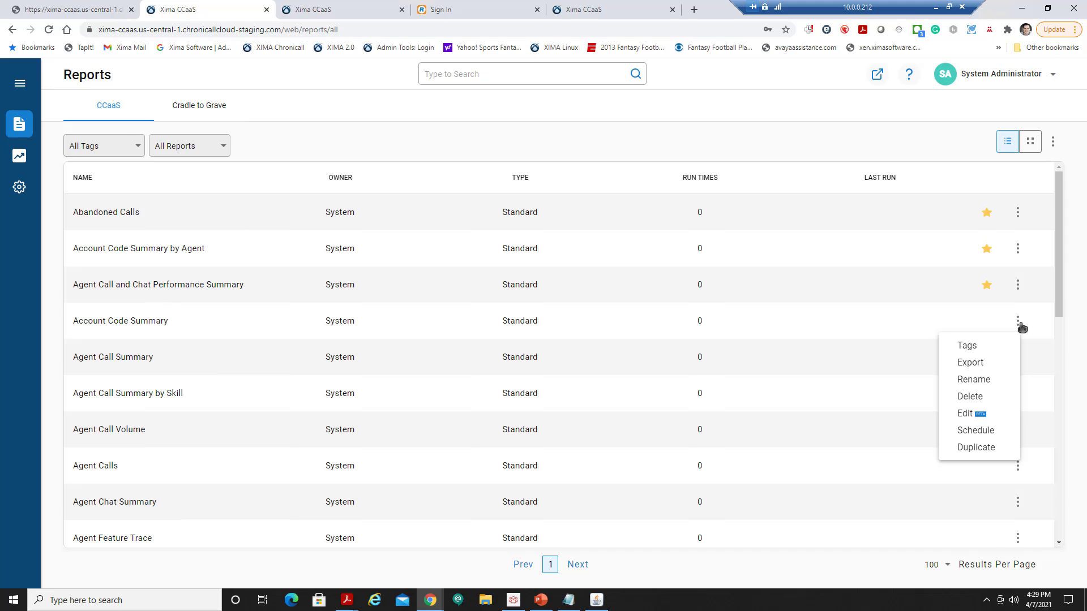
click(970, 181)
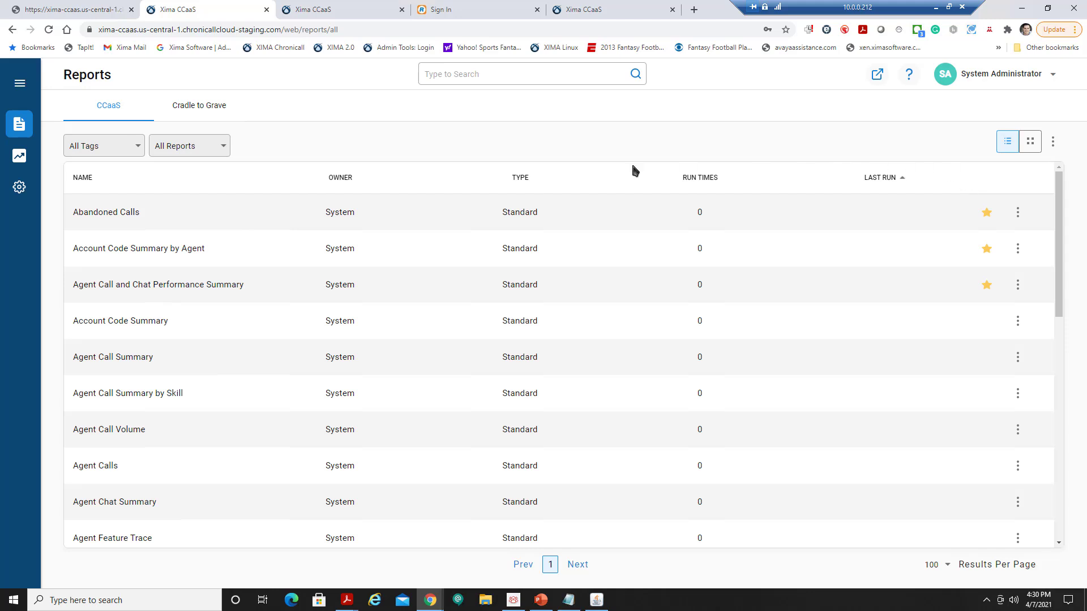
Show only My Reports to check the three favorites, return to All Reports, and bring up the tag list.
click(226, 148)
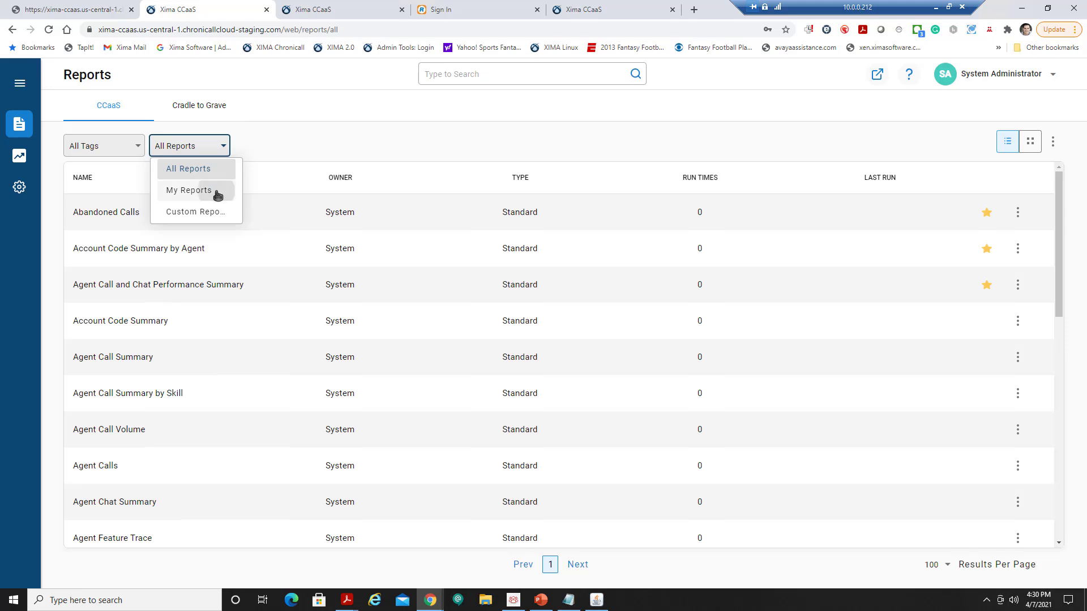
click(217, 192)
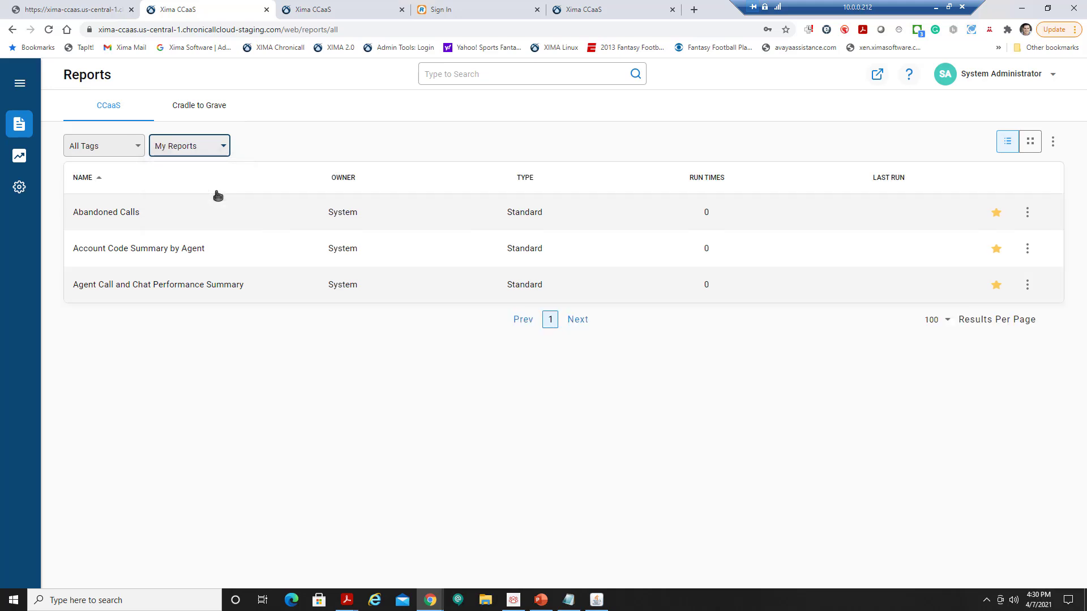
click(215, 147)
click(206, 149)
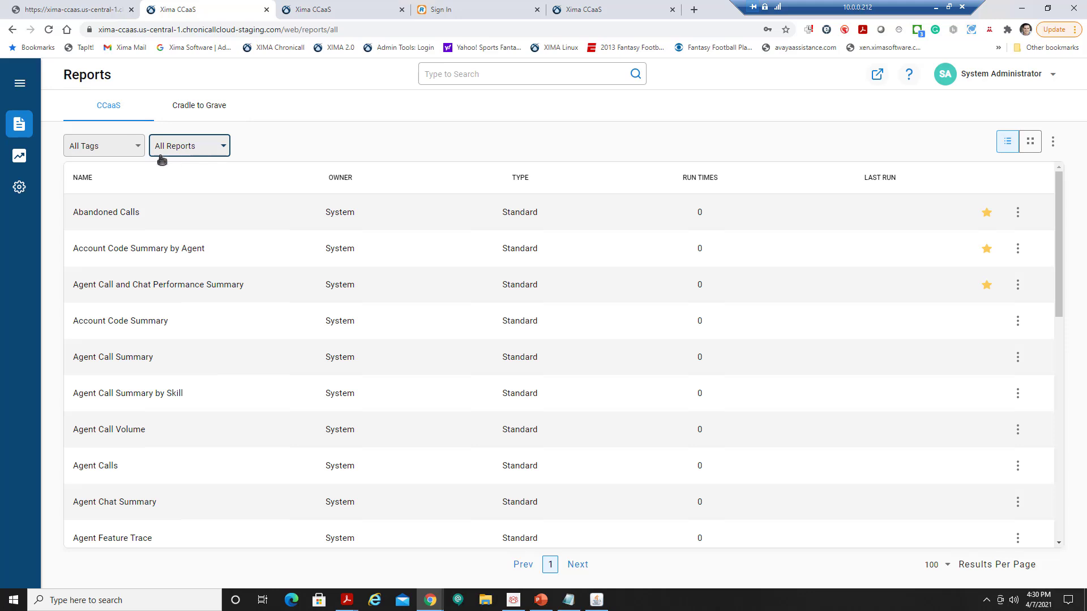
click(137, 150)
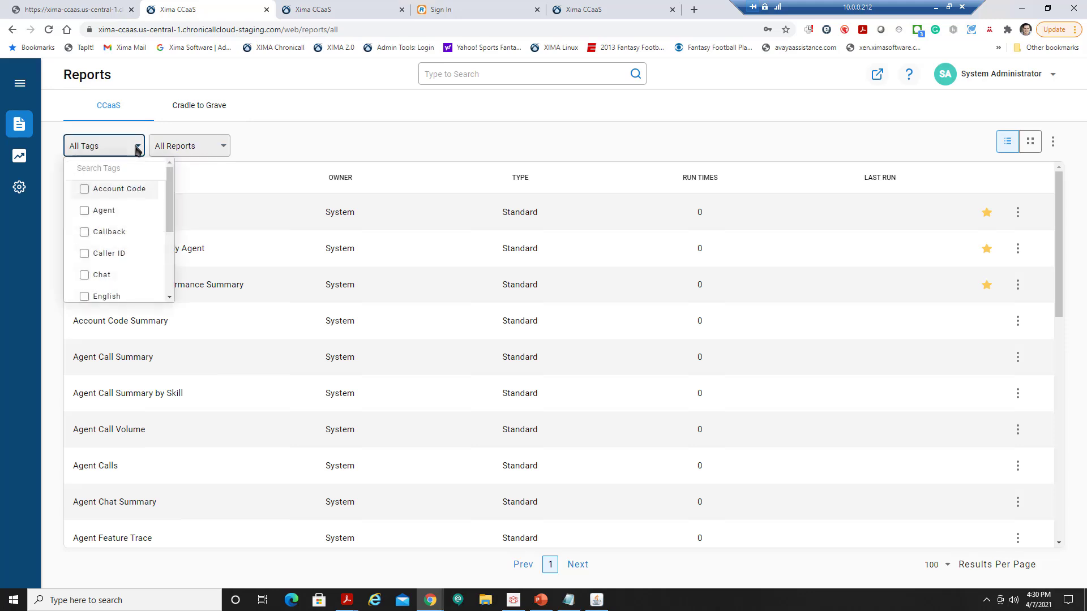
Try and clear the Agent and Skill tag filters, then switch to the fifth CCaaS browser tab.
click(110, 214)
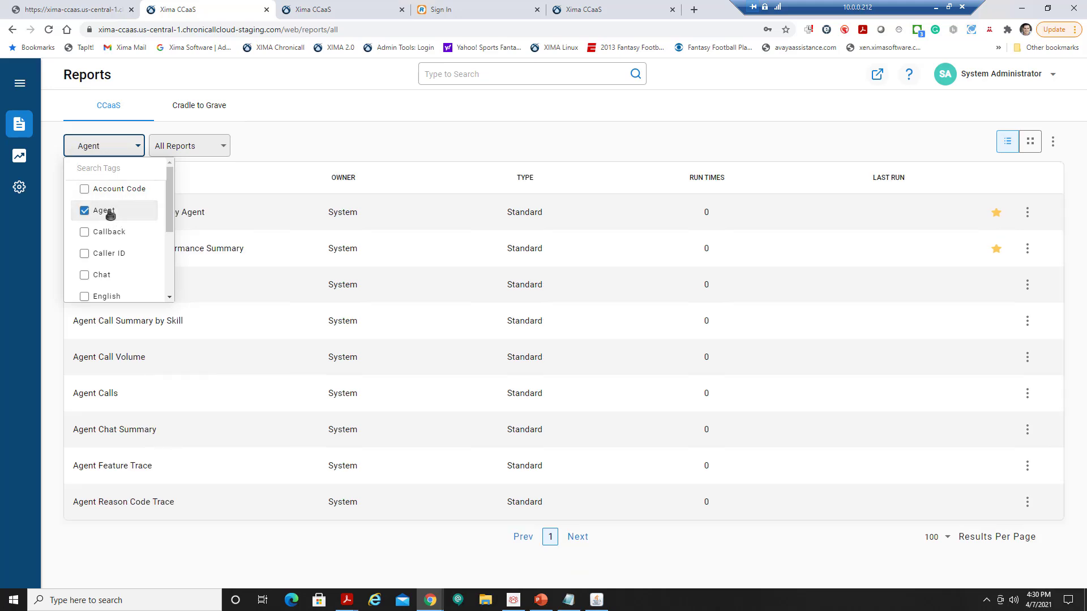
click(294, 137)
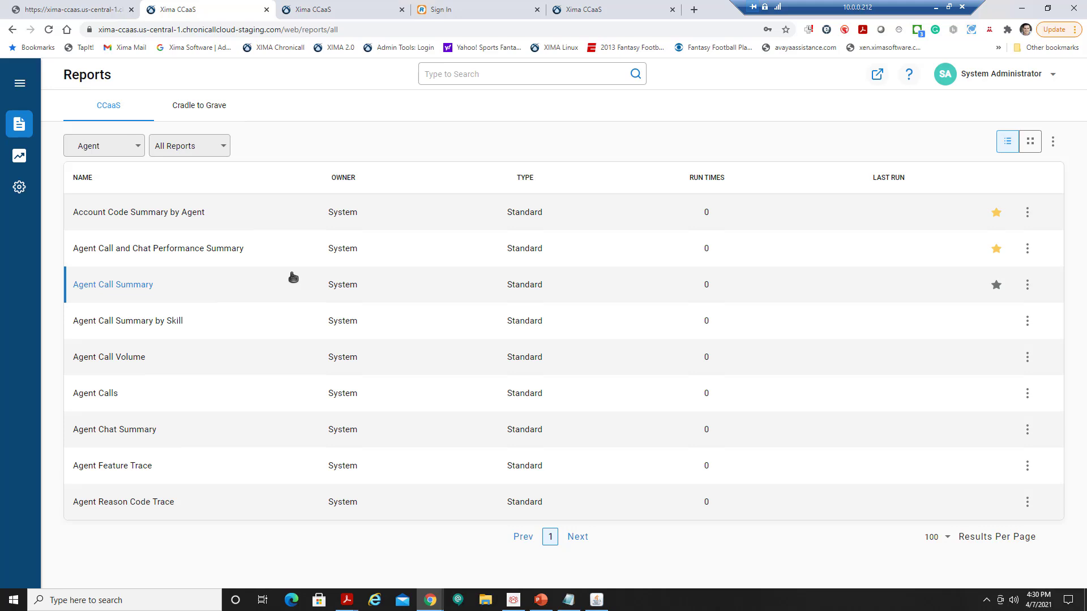
click(137, 146)
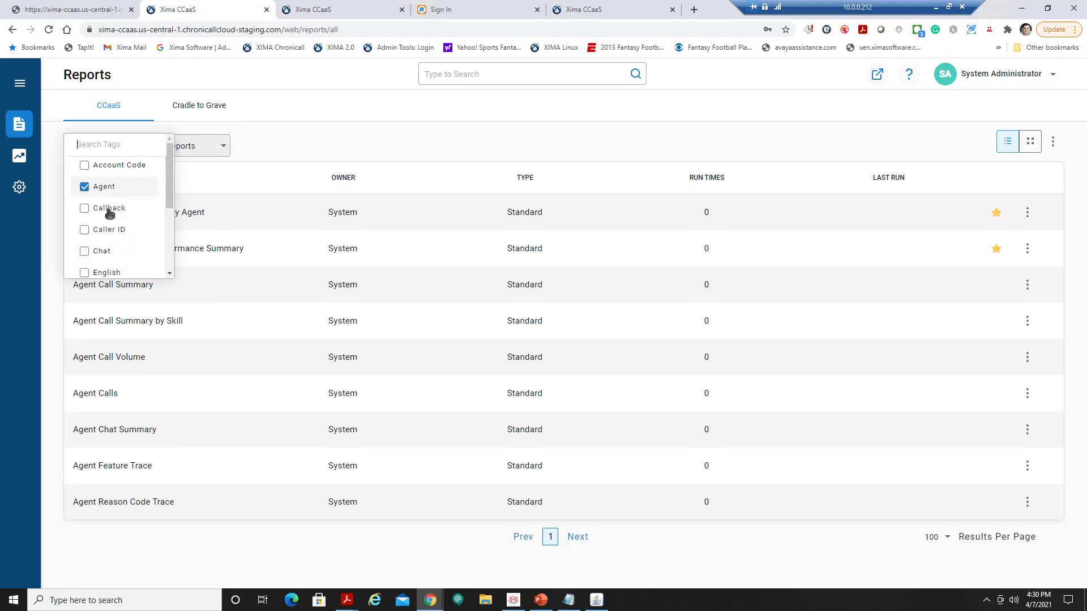
click(104, 188)
scroll(130, 192, down, 2)
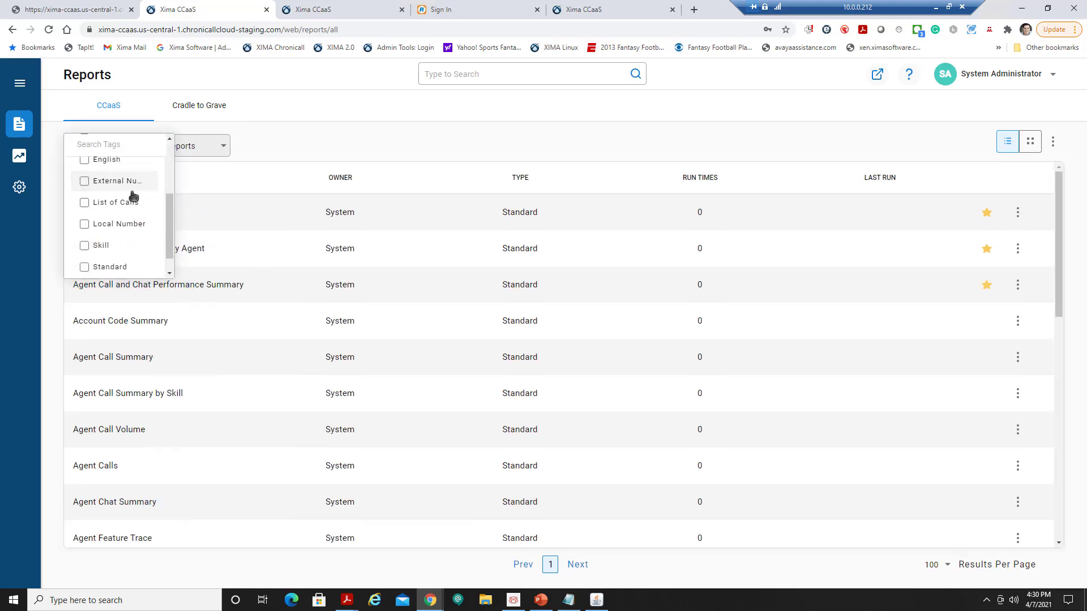
click(110, 244)
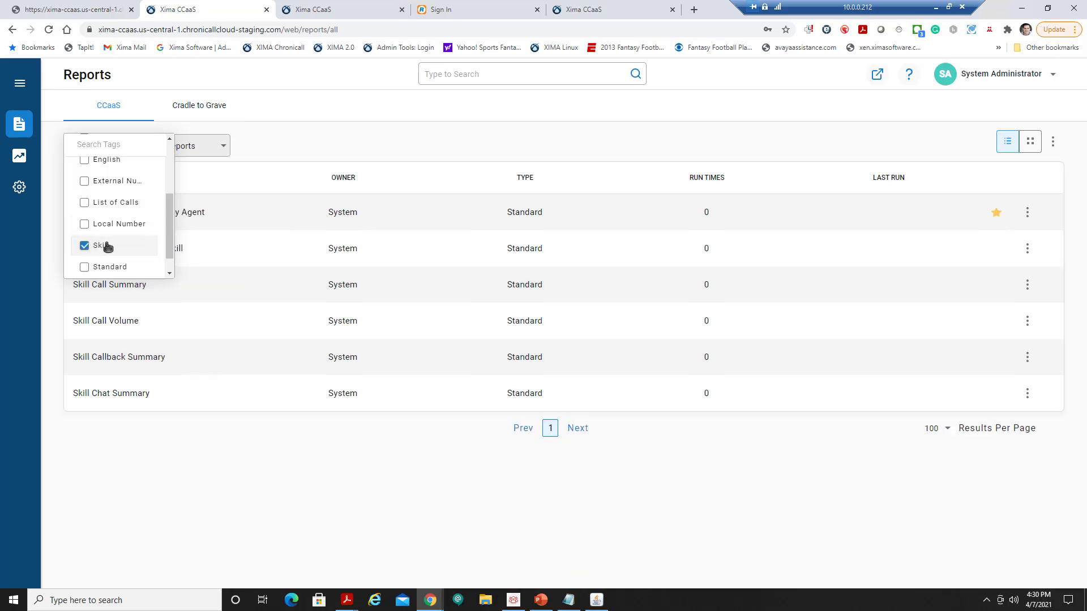
click(106, 246)
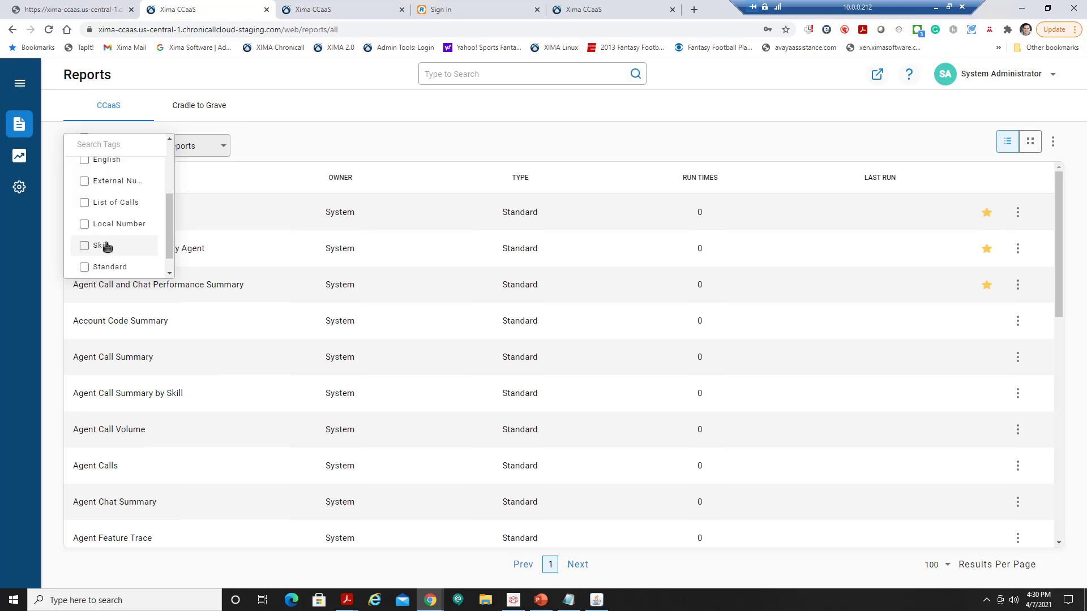
click(599, 11)
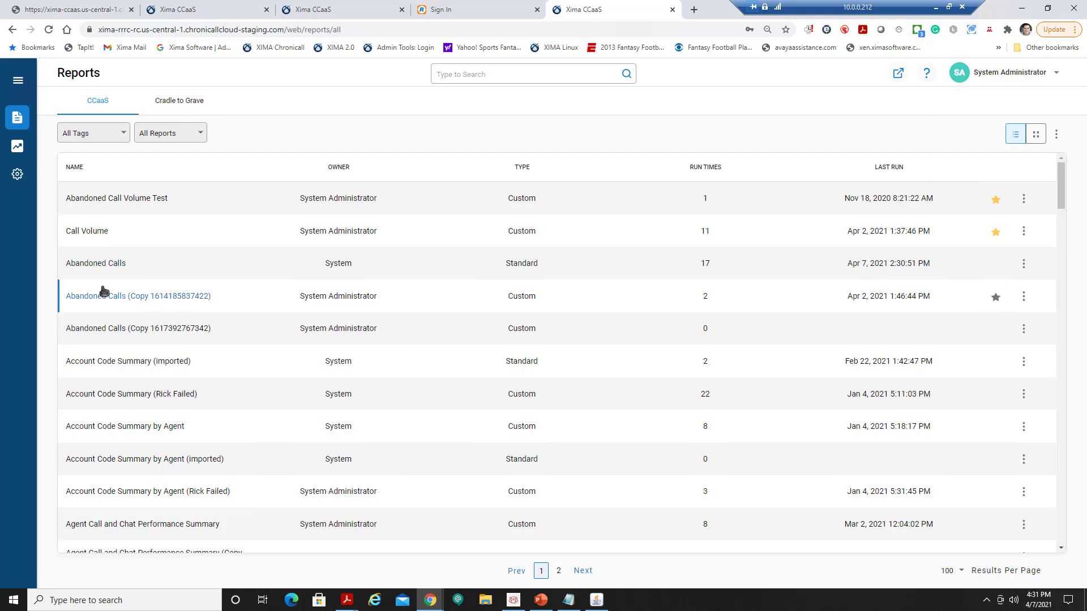
click(99, 265)
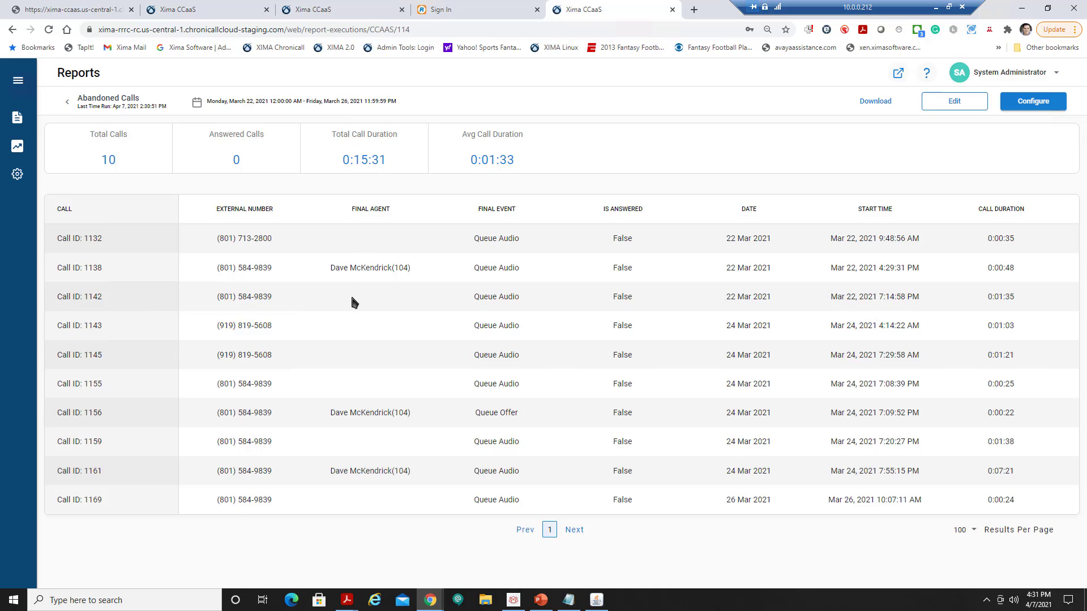
key(ctrl+plus)
key(ctrl+plus)
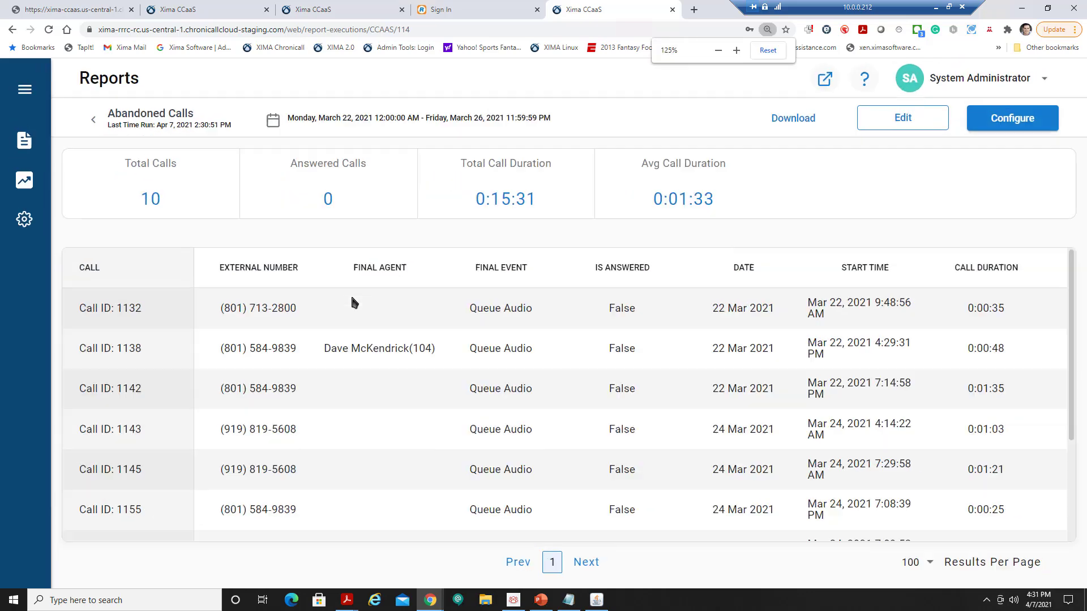
key(ctrl+minus)
key(ctrl+minus)
key(ctrl+minus)
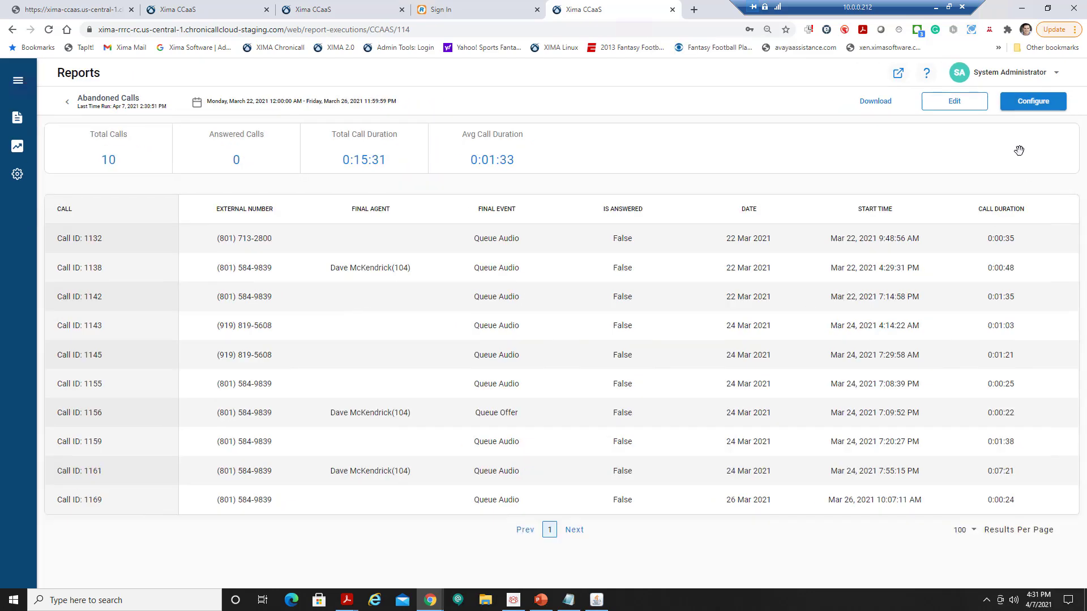
click(1032, 102)
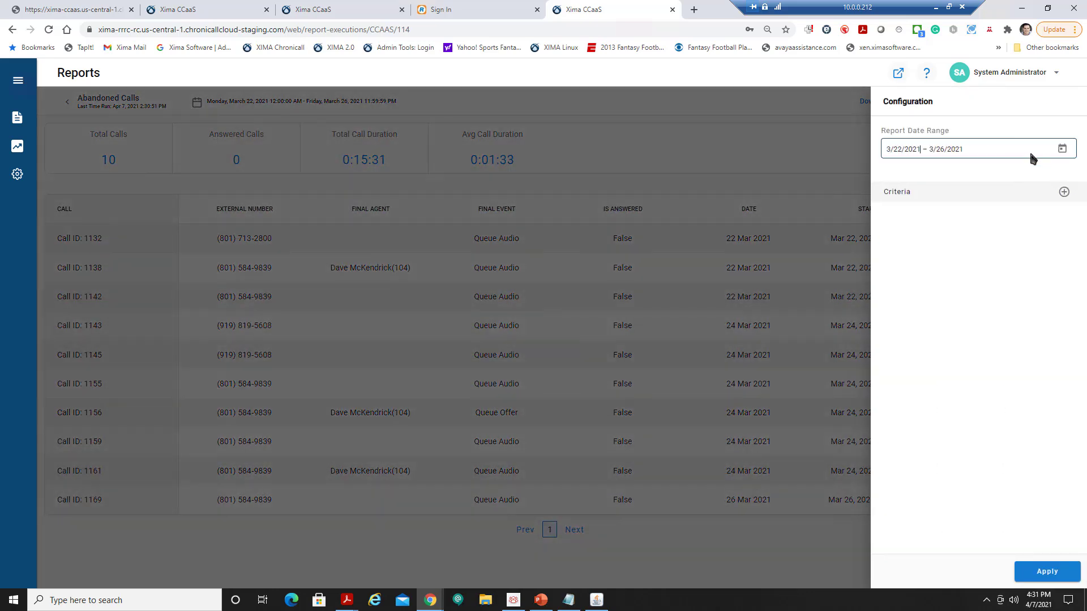
click(841, 146)
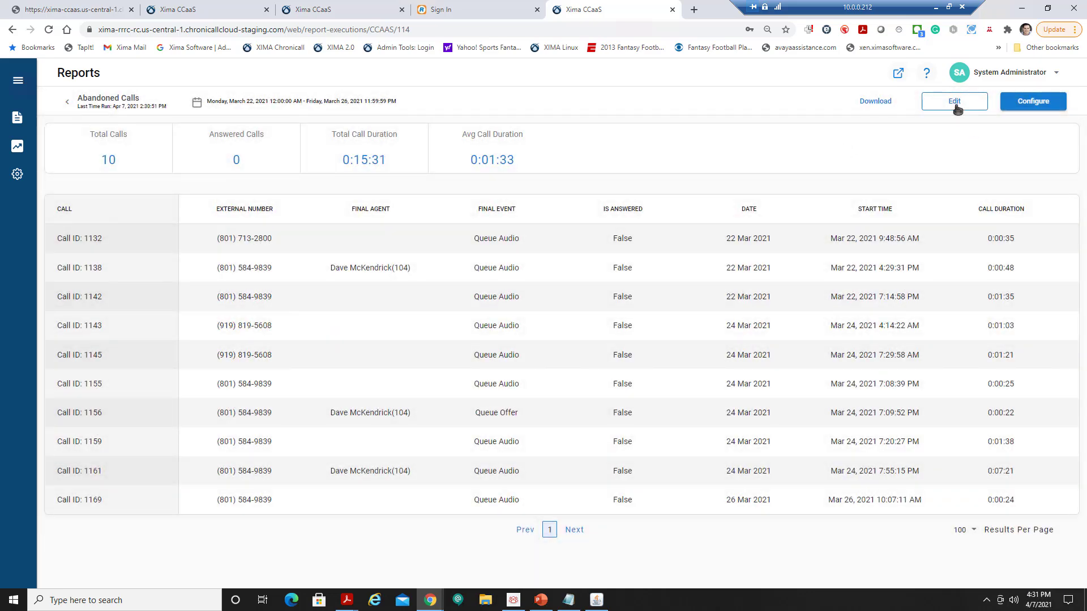
click(876, 105)
click(928, 149)
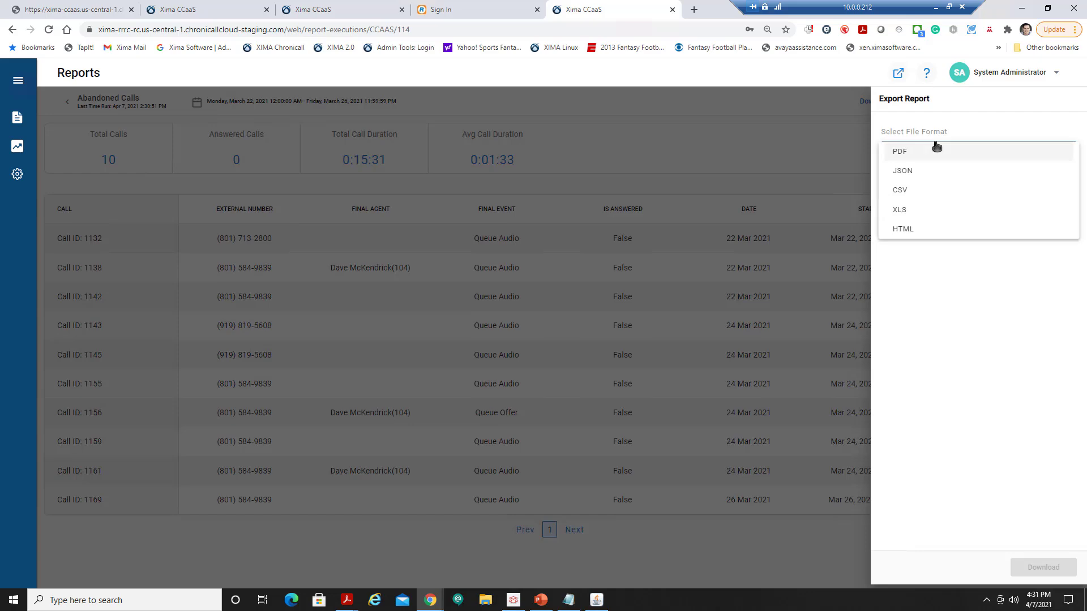
click(790, 156)
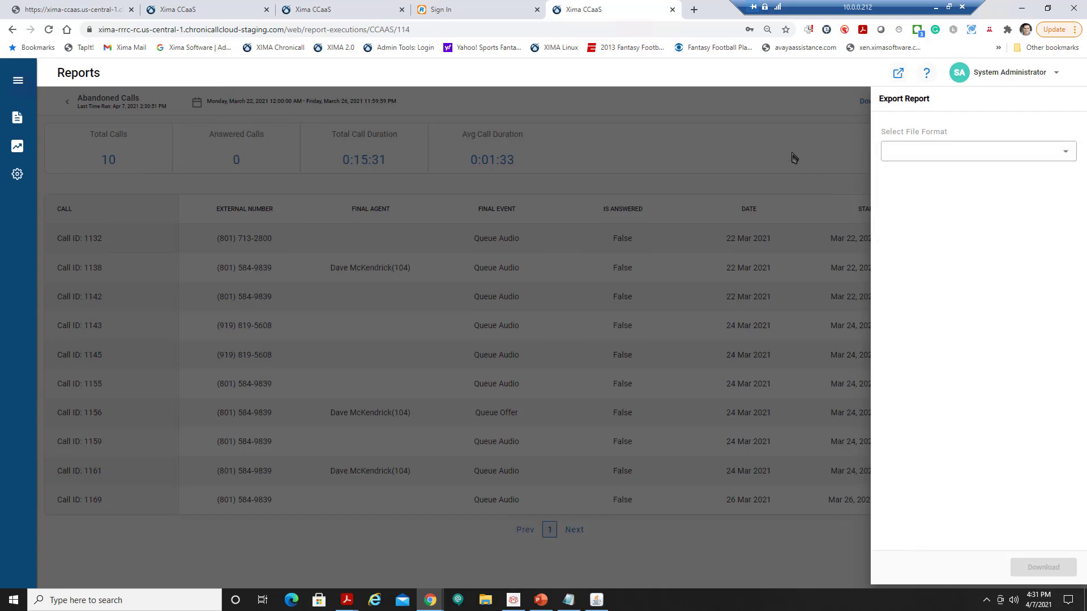
click(789, 163)
click(67, 102)
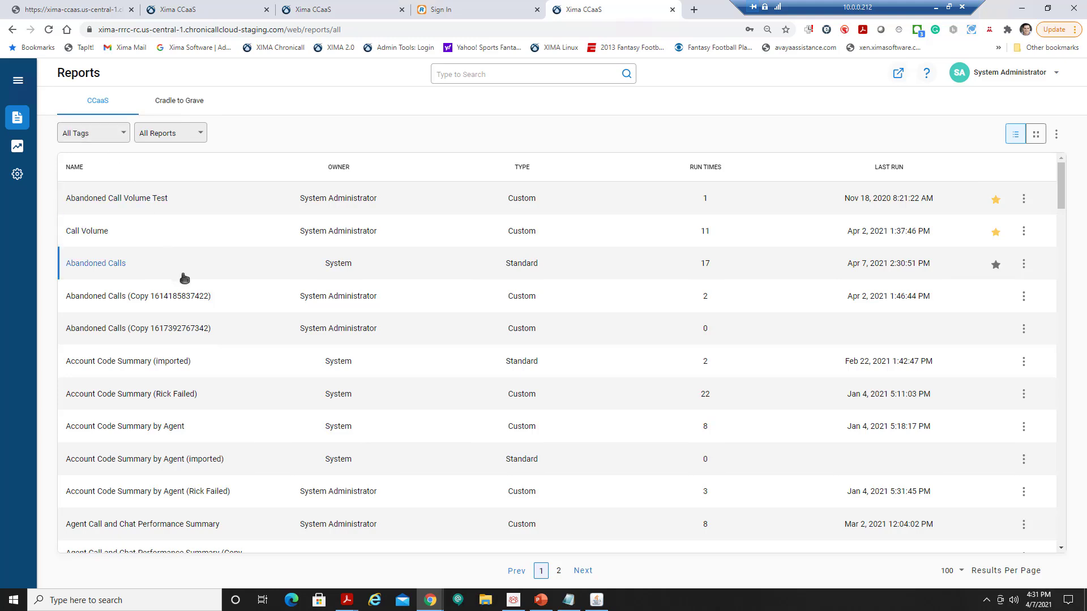
In Agent Call and Chat Performance Summary settings, set the date range to 3/1/2021–3/31/2021.
click(158, 525)
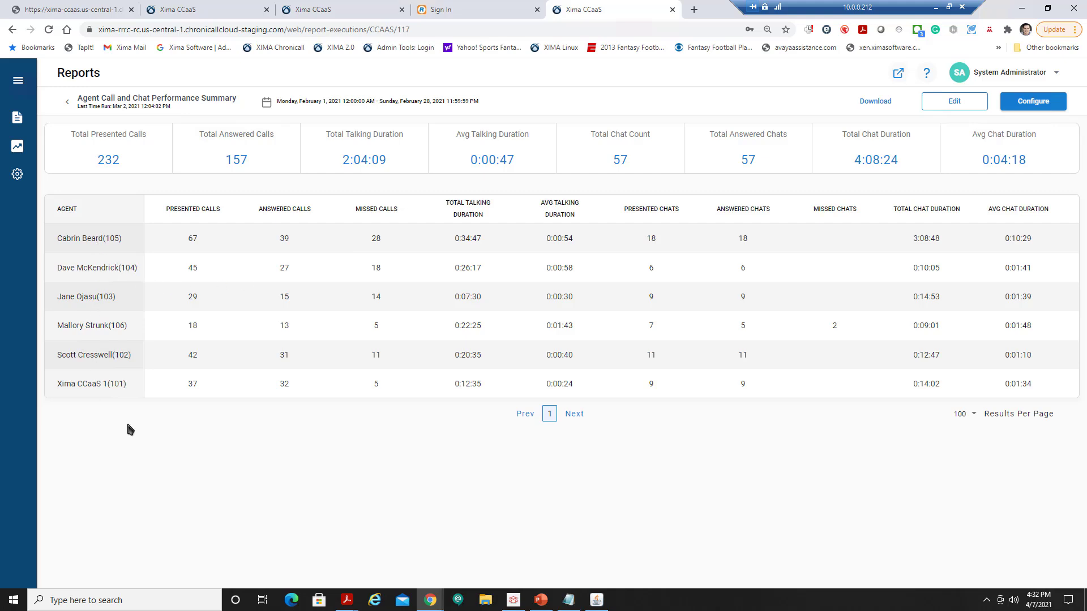
click(1031, 106)
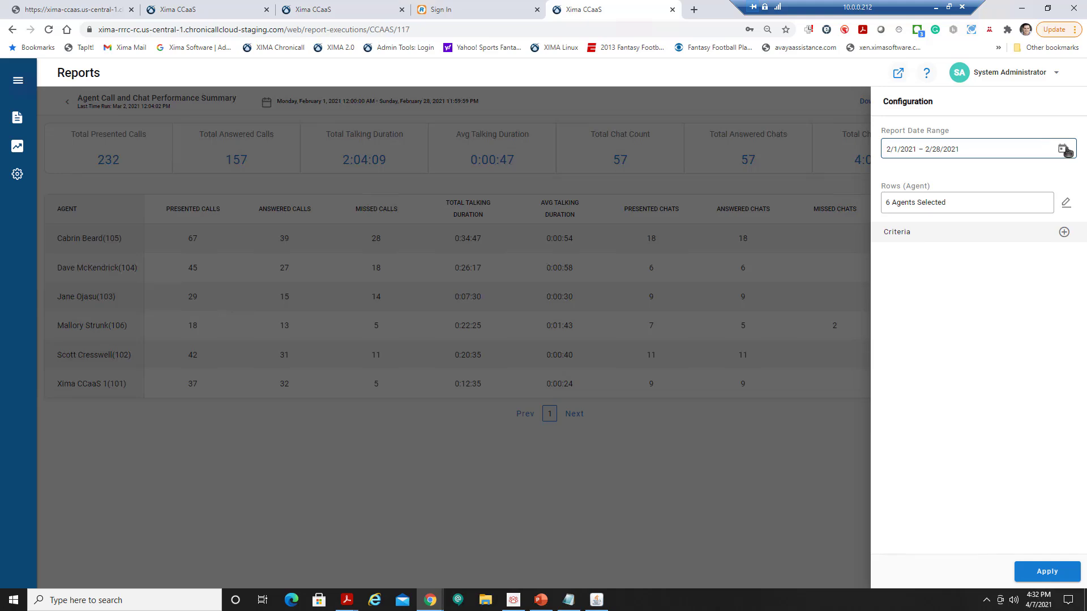
click(1062, 148)
click(1020, 179)
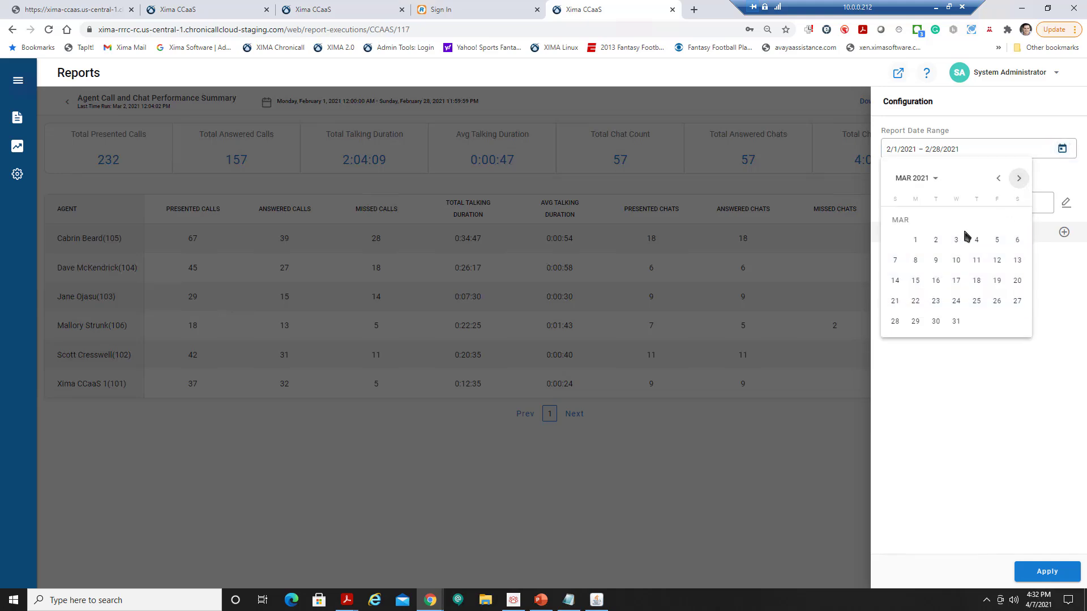
click(915, 240)
click(1040, 183)
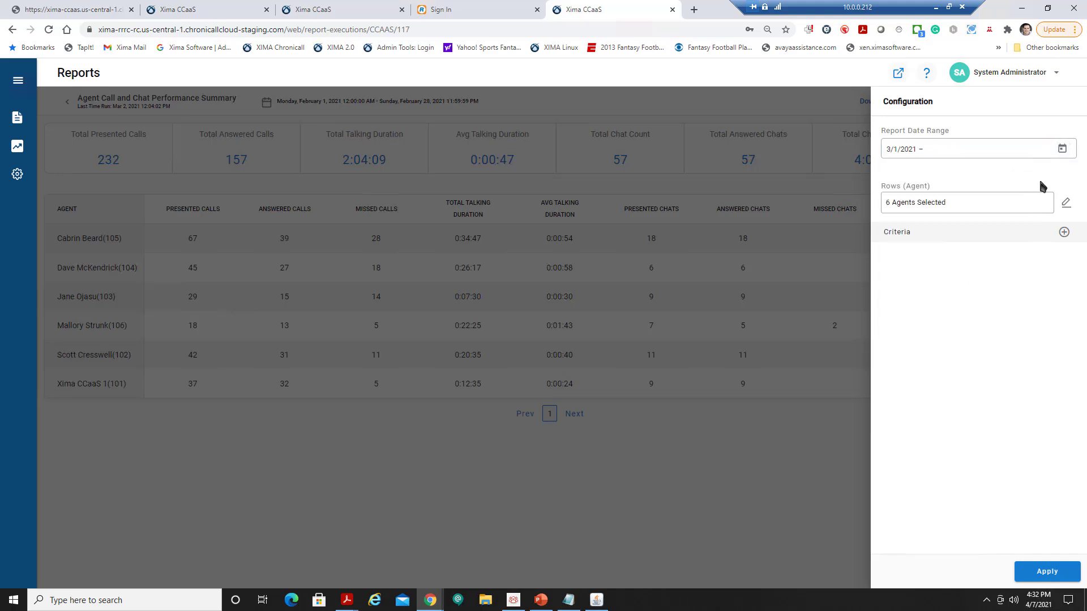
click(1062, 148)
click(956, 321)
Include the fifth agent in the rows, apply to rerun the report, and return to the list.
click(1066, 202)
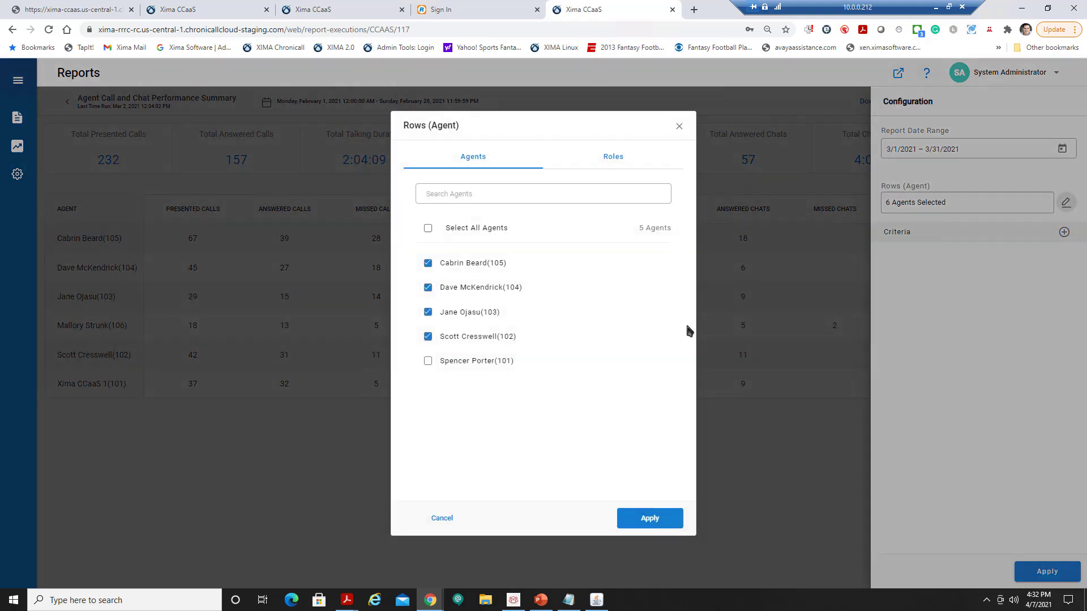
click(483, 365)
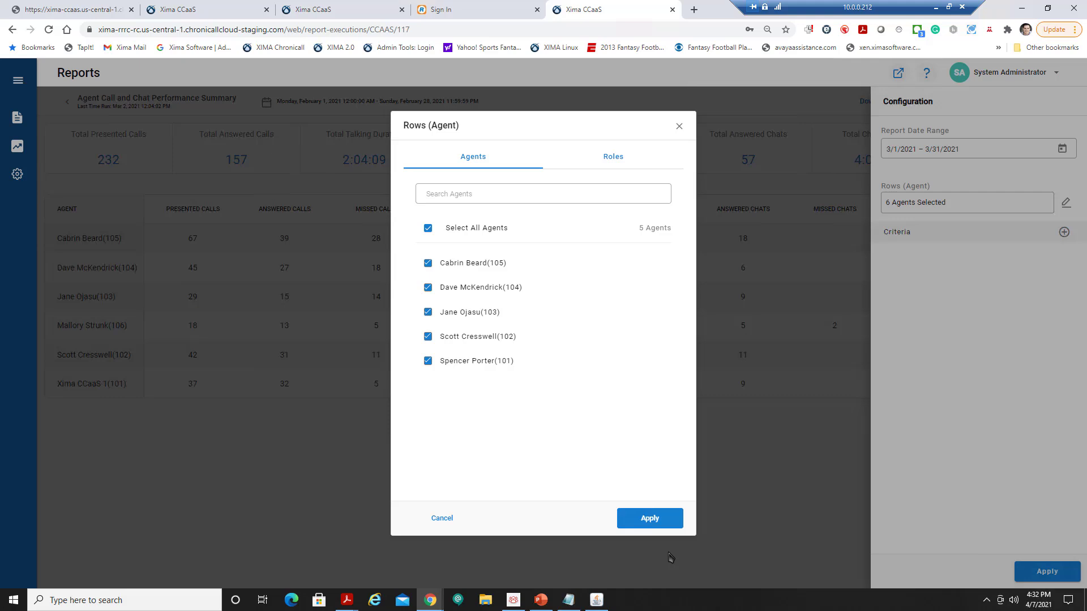
click(650, 518)
click(1063, 233)
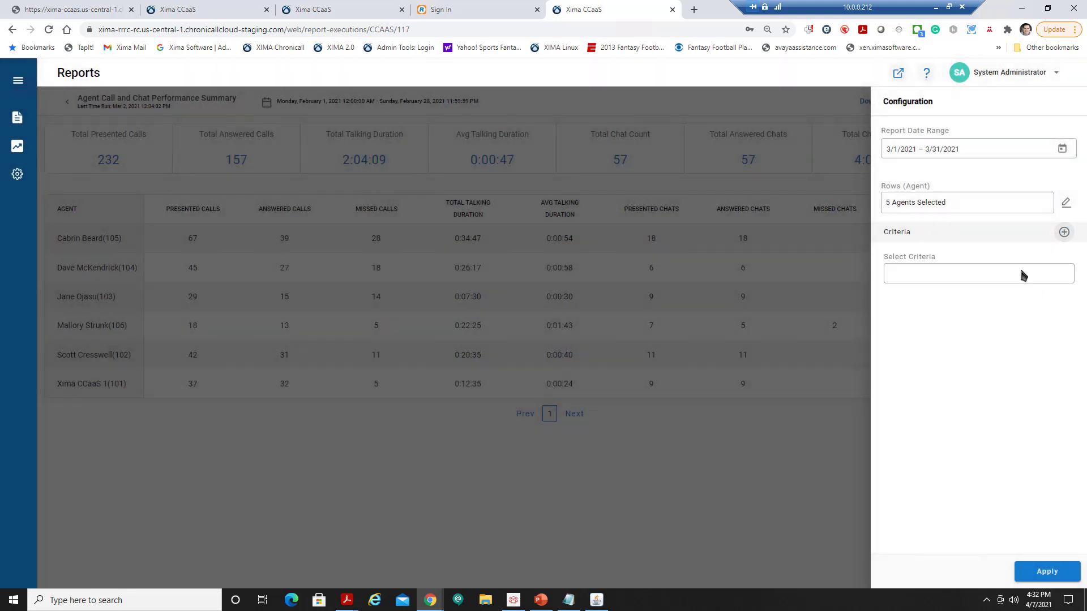
click(995, 275)
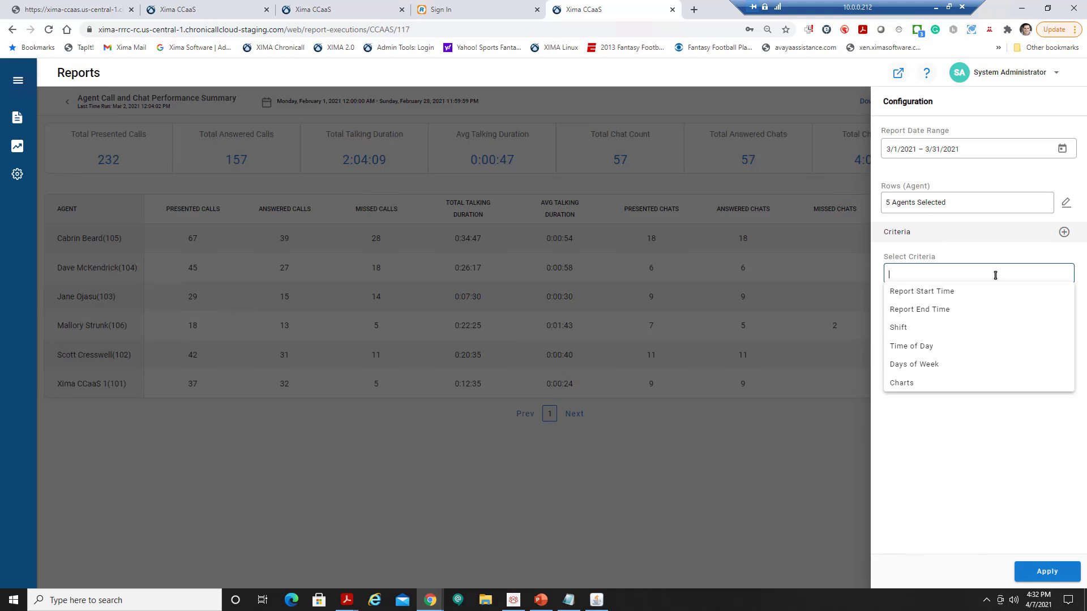
click(990, 492)
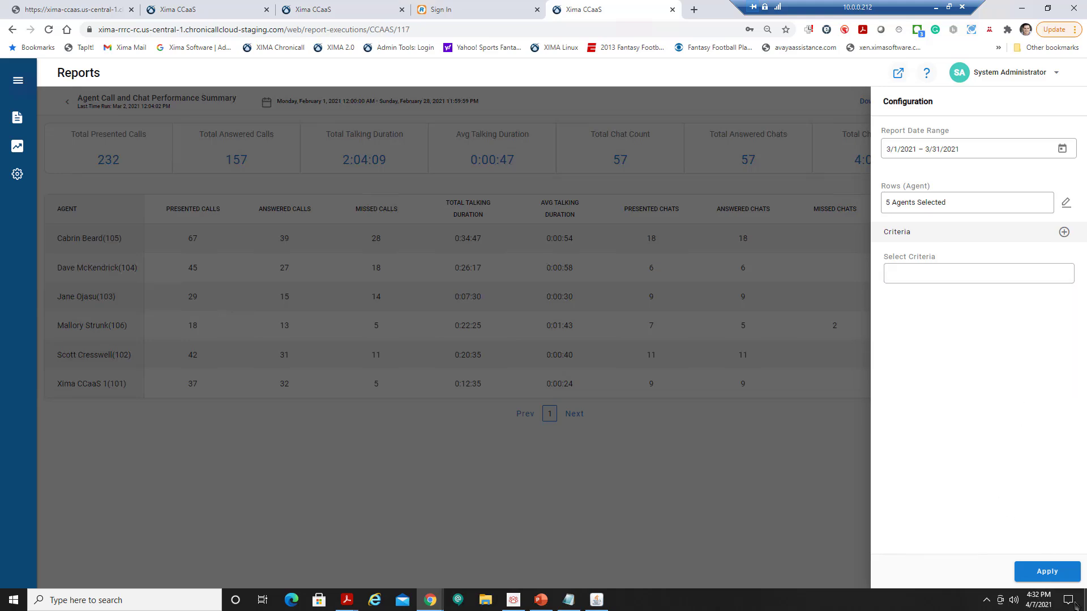
click(1046, 572)
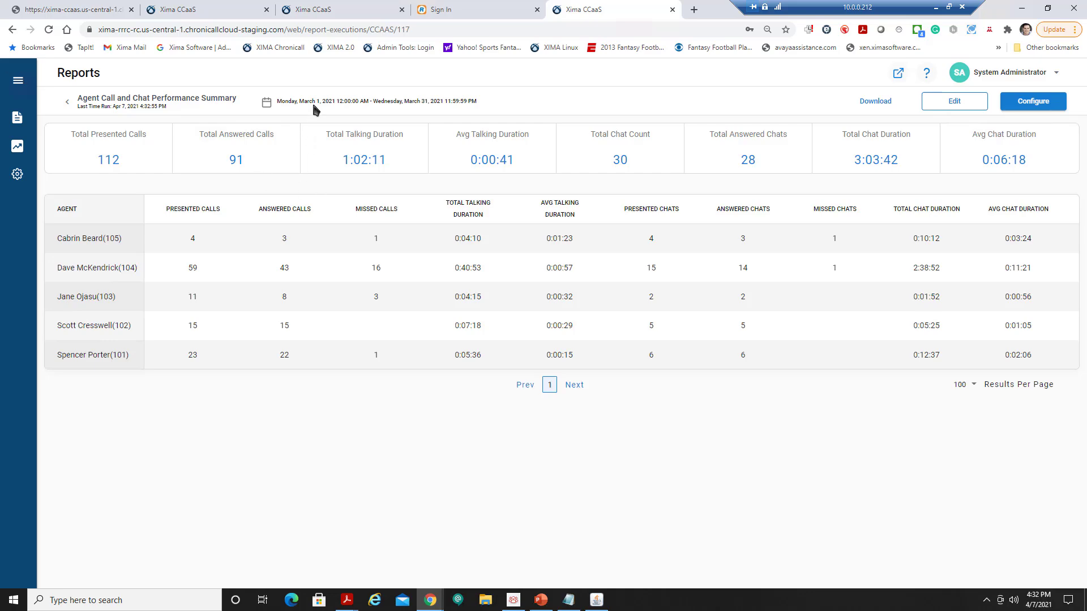
click(68, 101)
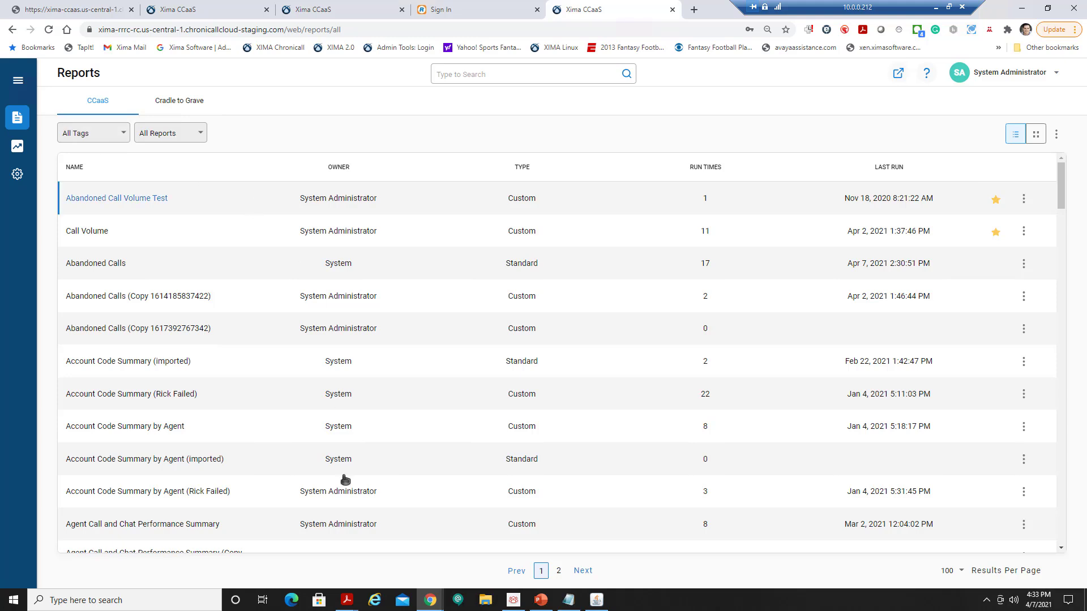
Glance at Agent Call and Chat Performance Summary again, then sort the reports list by Owner.
click(164, 527)
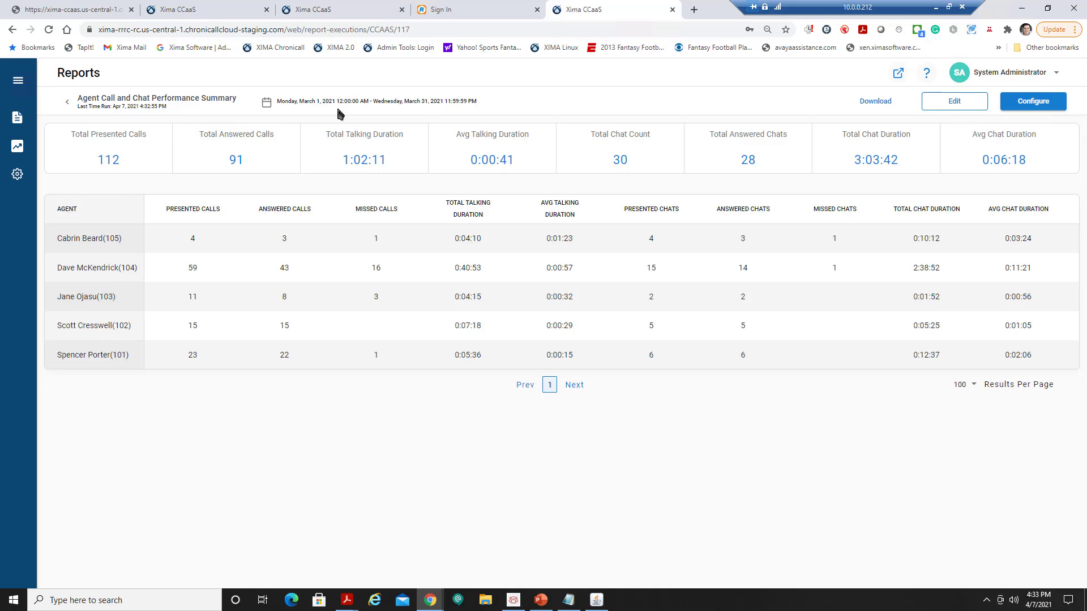
click(67, 105)
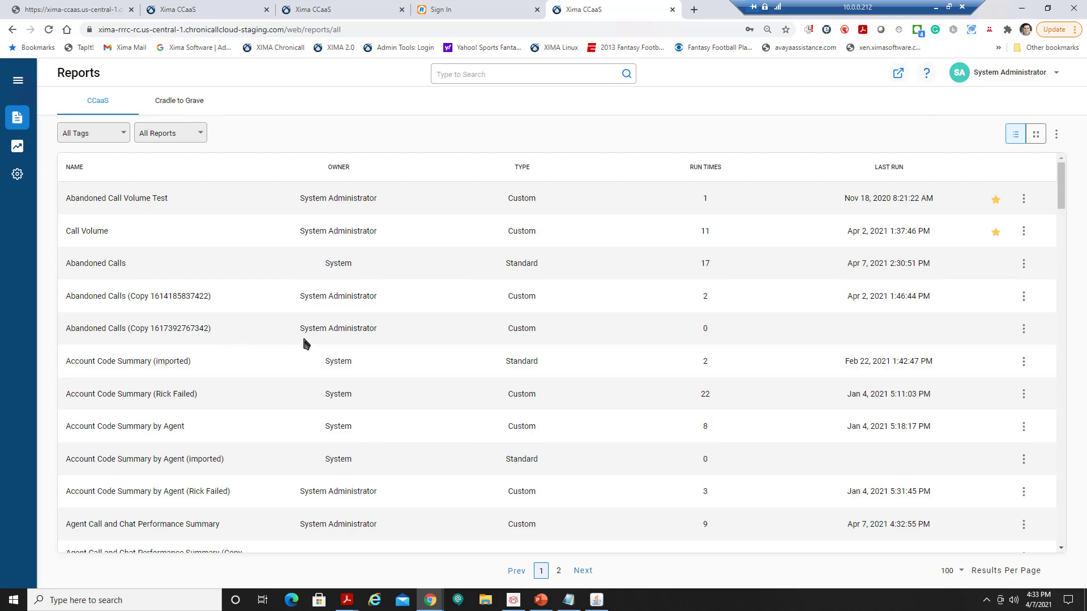
click(270, 159)
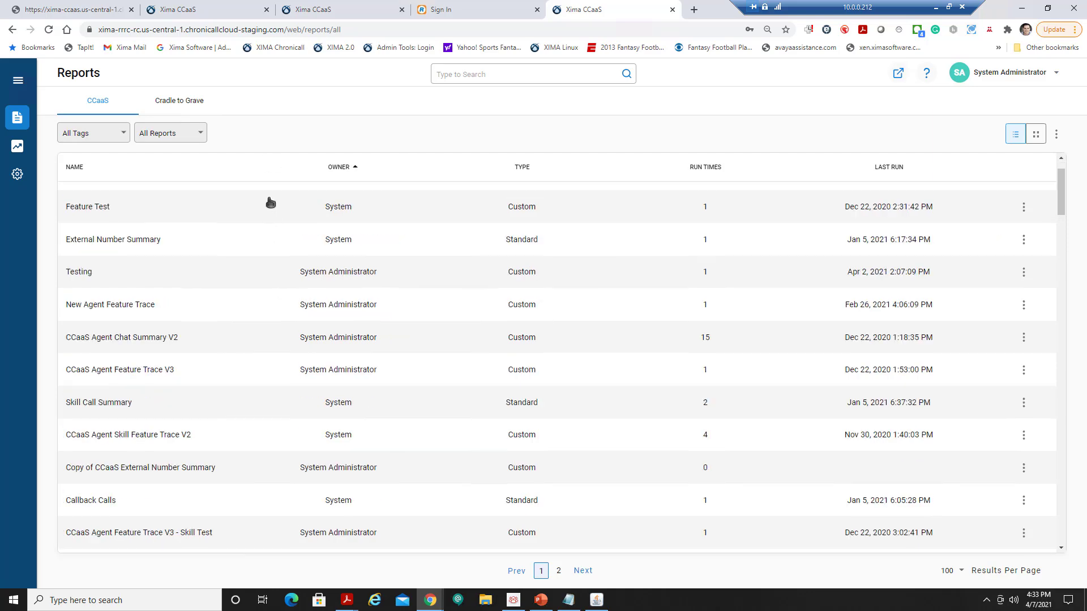
scroll(270, 202, down, 1)
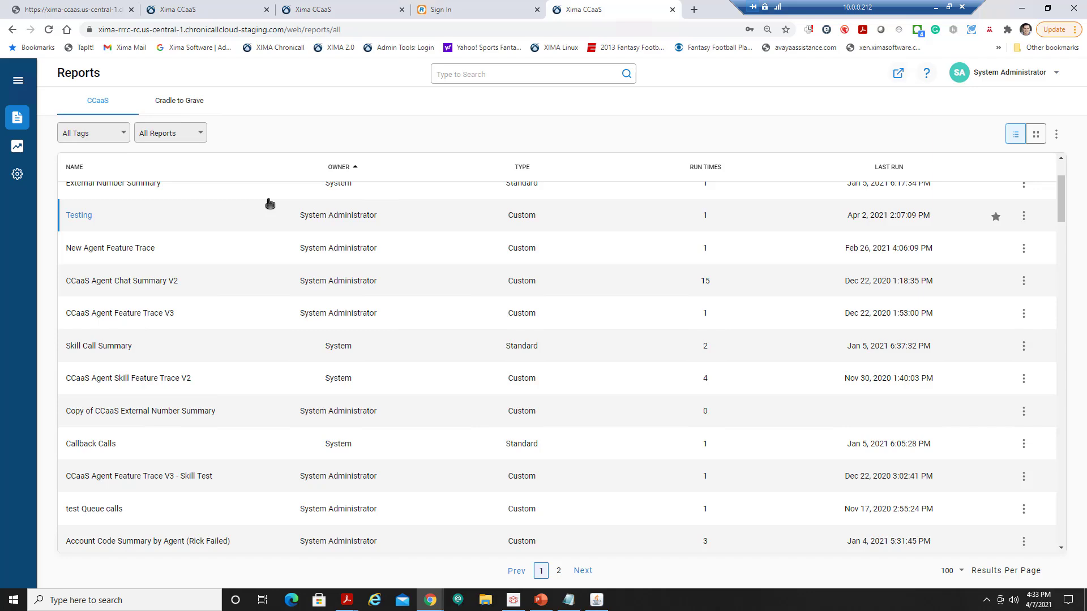
scroll(268, 202, up, 4)
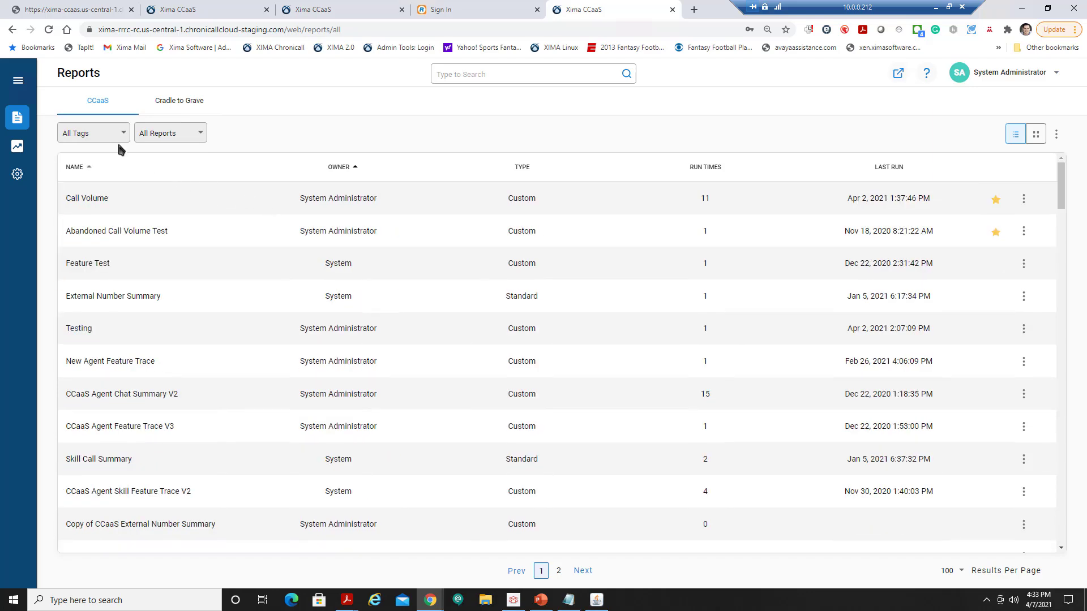
Filter the reports to the Agent tag and open the Agent Calls report.
click(116, 134)
click(102, 191)
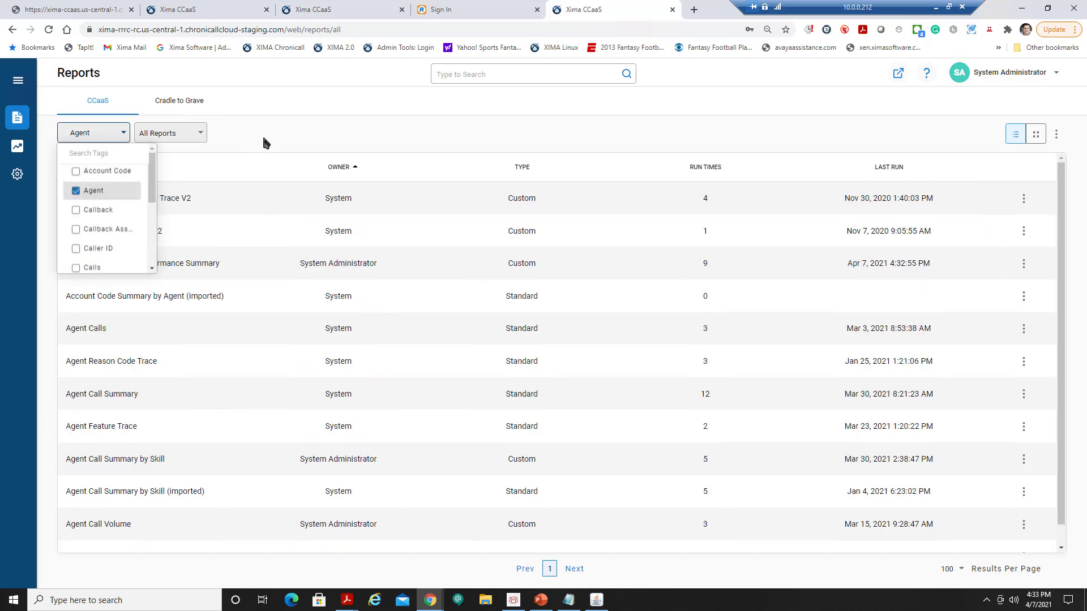
click(93, 330)
click(94, 331)
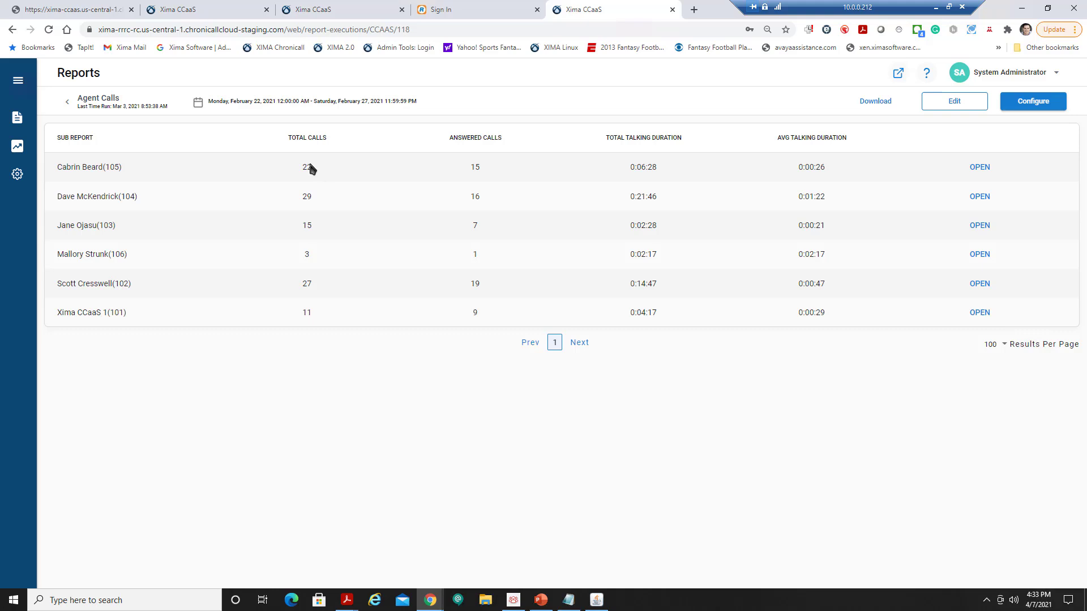
View the first agent's 22-call breakdown in Agent Calls, then back out to the full Reports list.
click(980, 167)
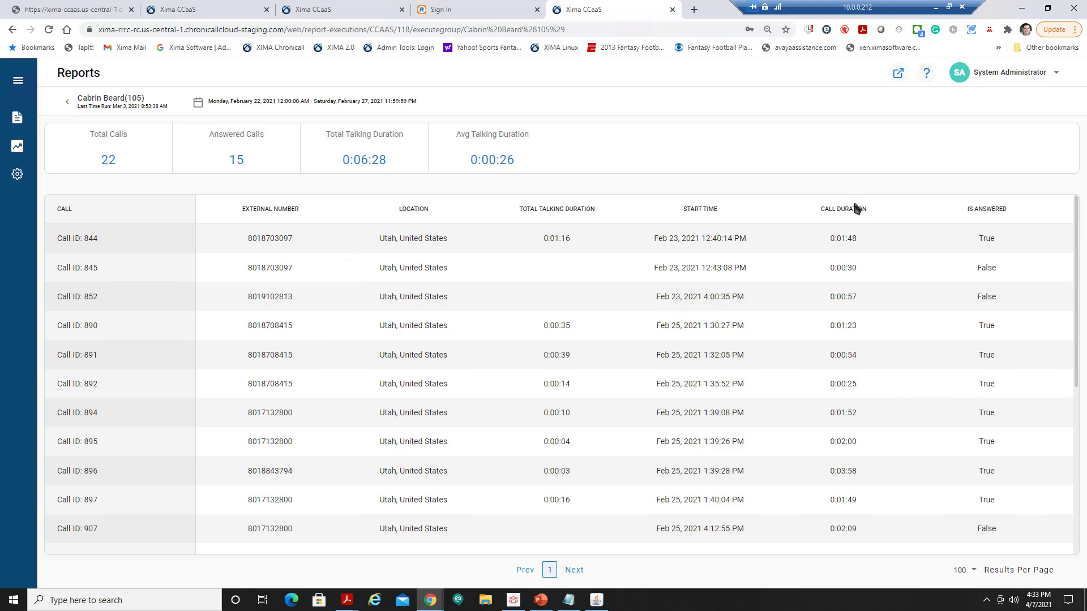
click(67, 101)
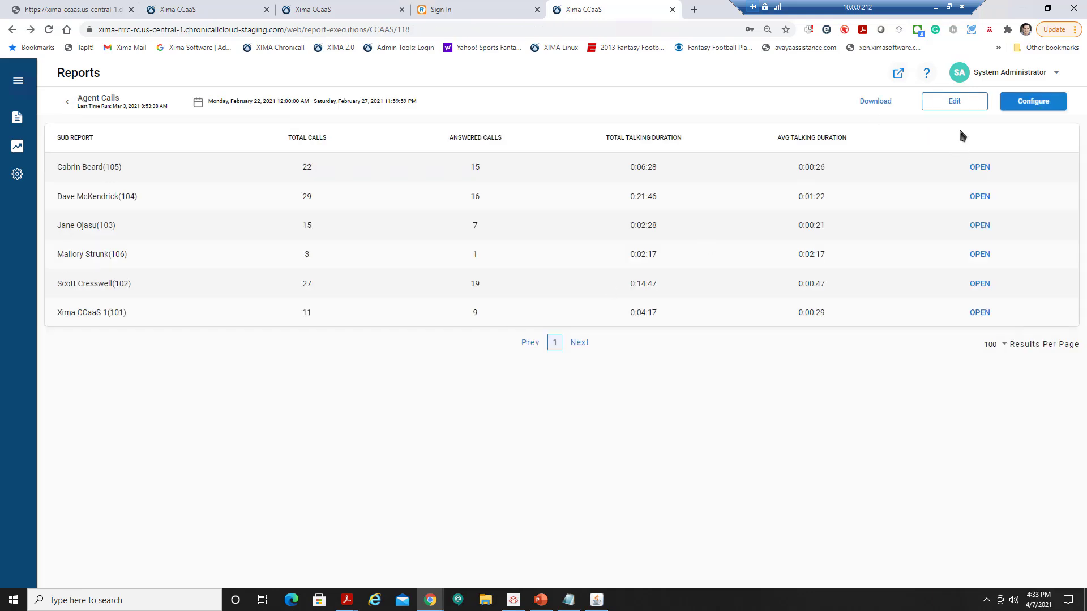
click(68, 103)
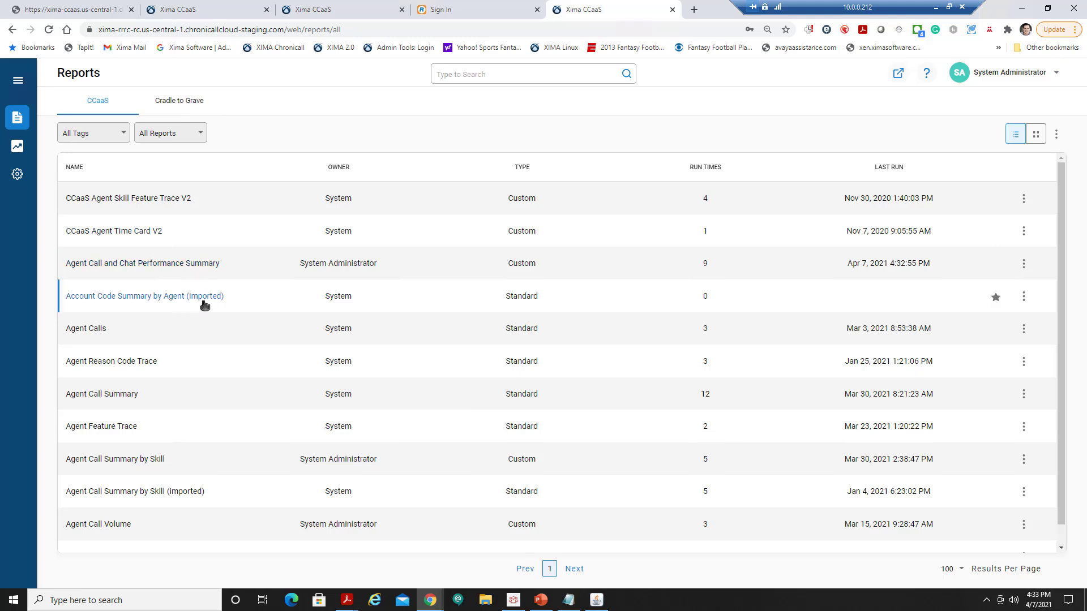
Filter the reports list to the Skill tag.
click(109, 134)
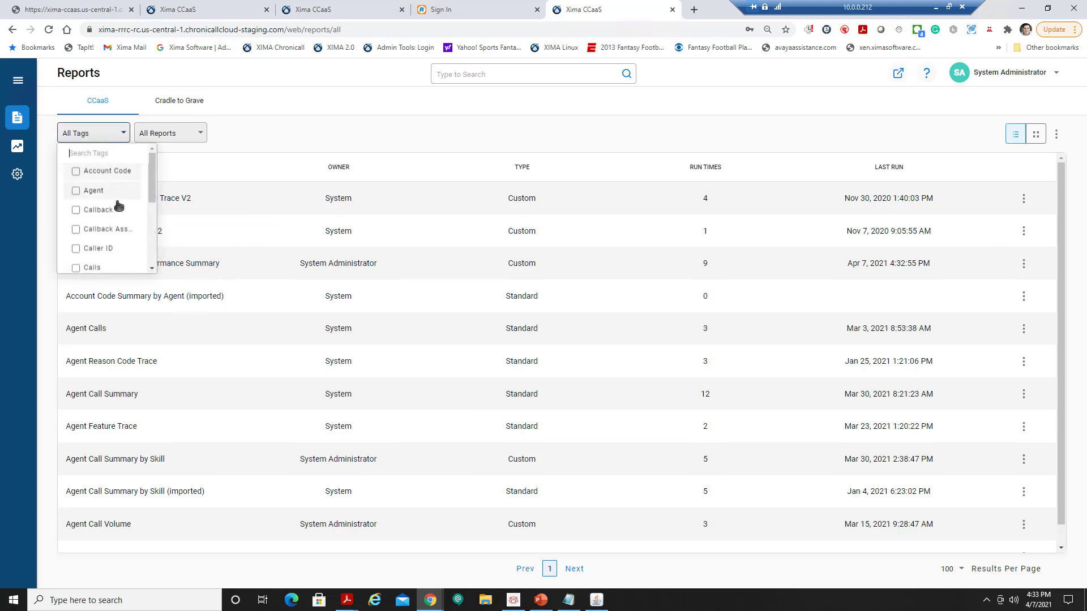
scroll(116, 209, down, 5)
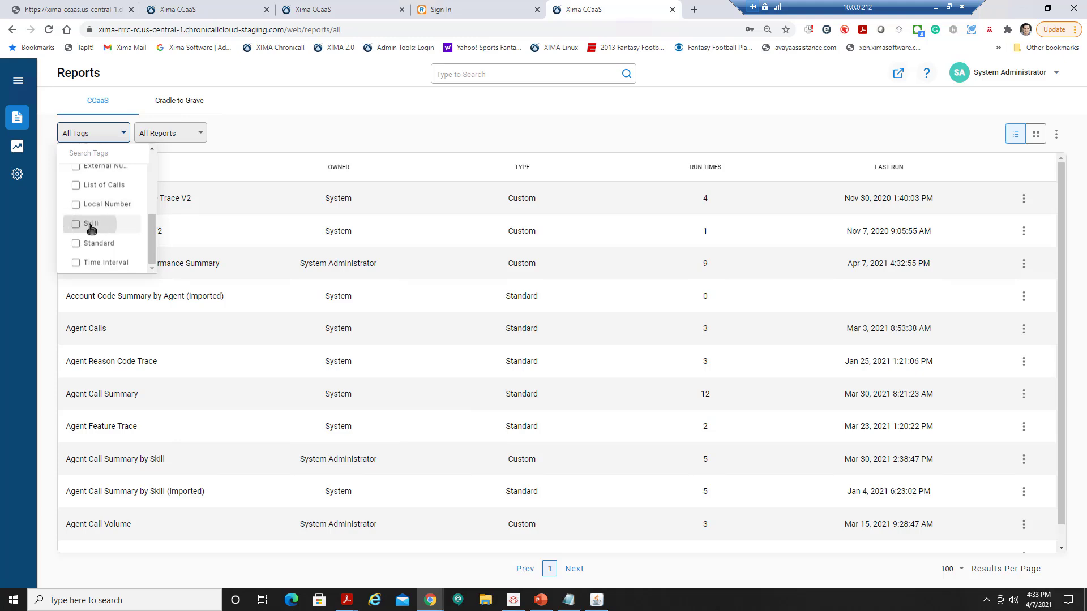
click(90, 225)
click(273, 169)
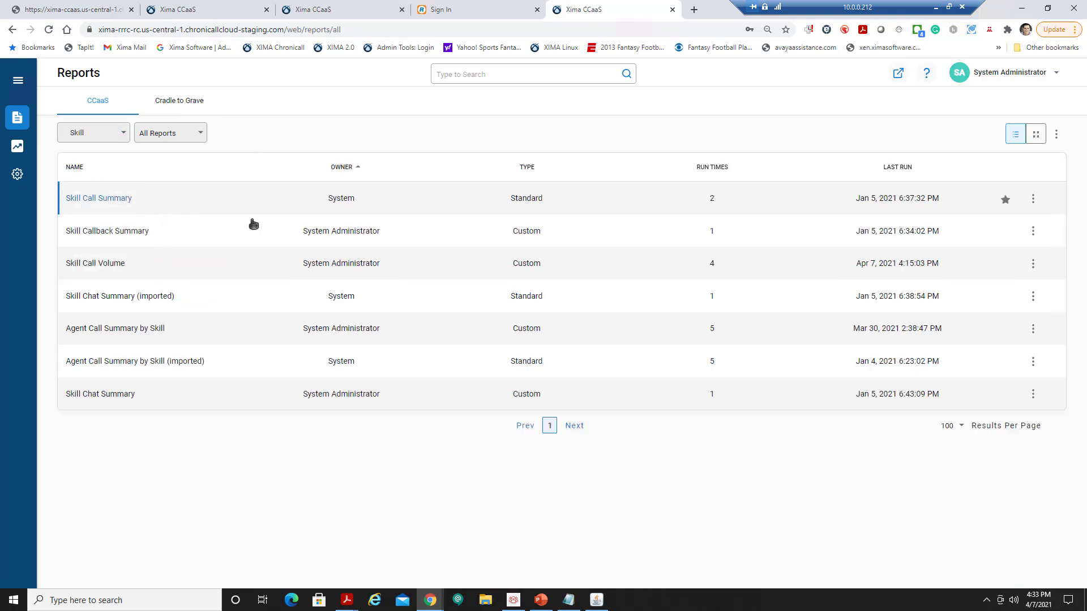
Open Skill Call Volume, review Skill 1's hourly breakdown, and return to the per-skill summary.
click(107, 269)
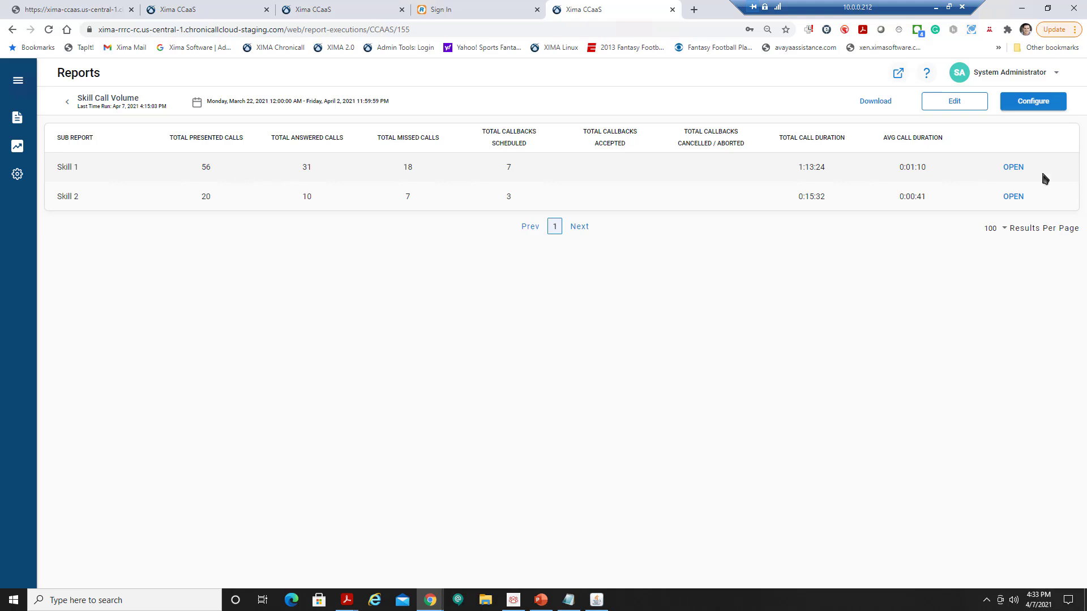
click(1013, 170)
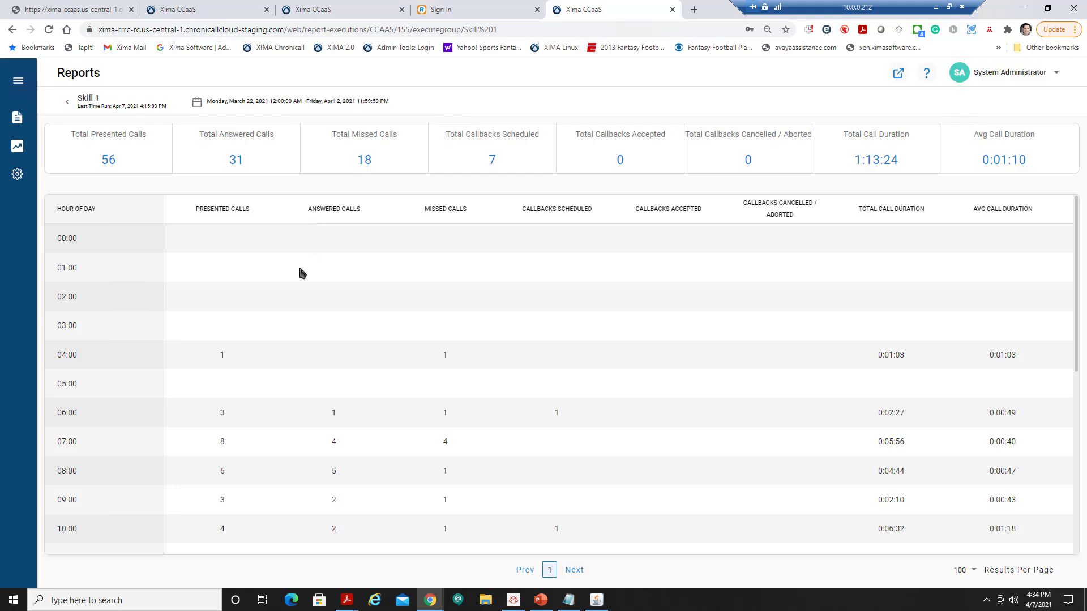
scroll(301, 273, down, 2)
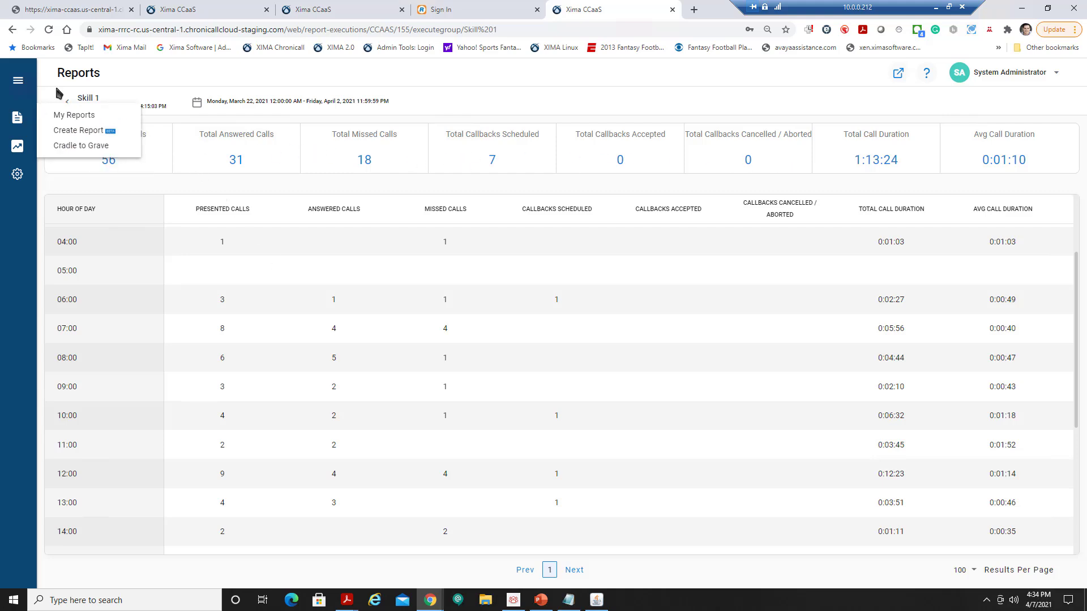
click(67, 102)
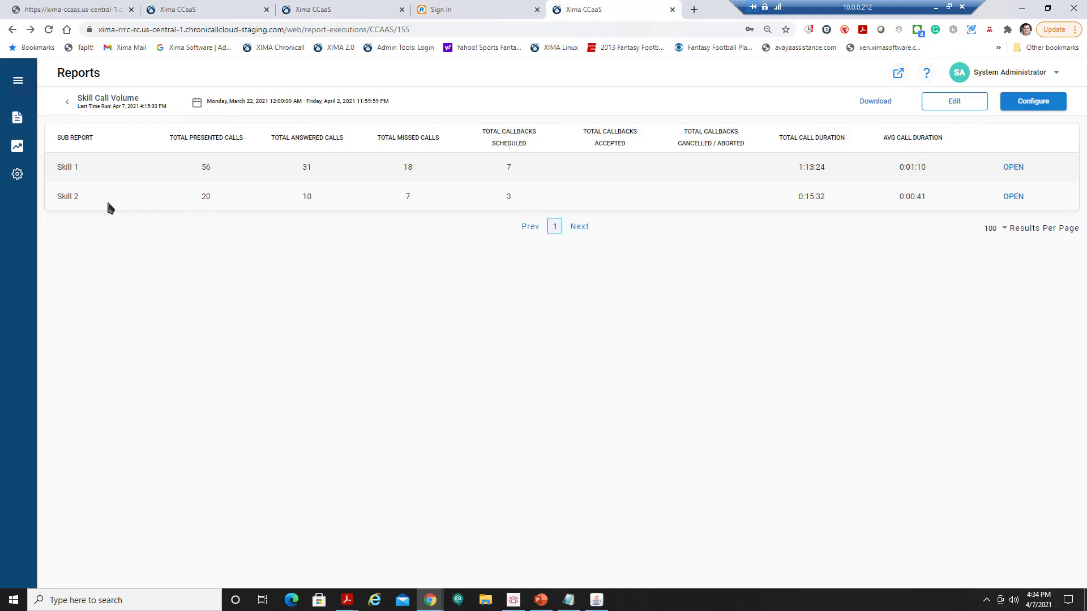
click(1039, 108)
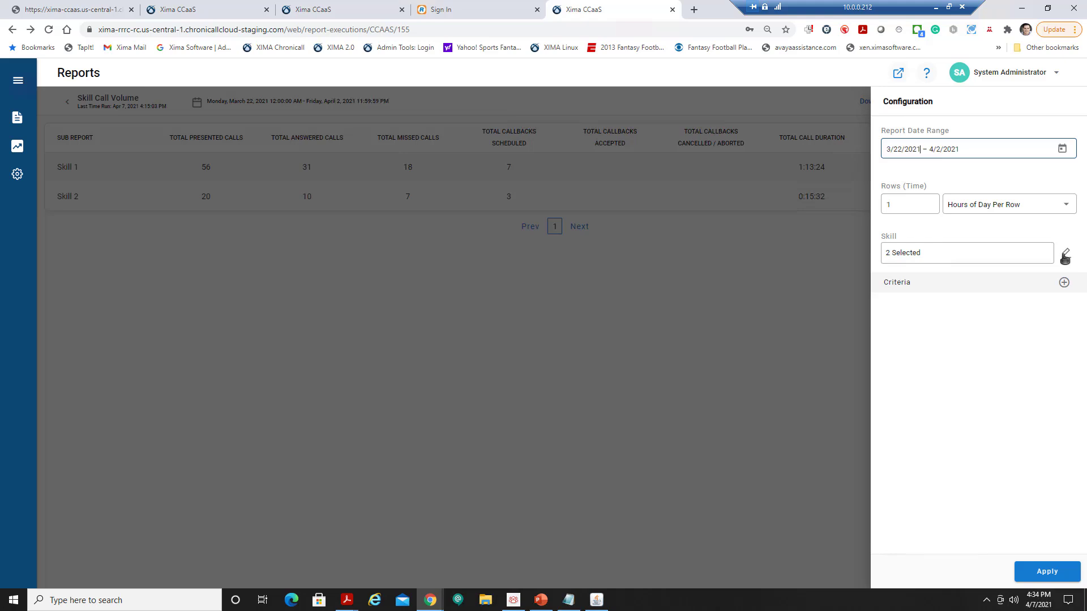
click(1063, 211)
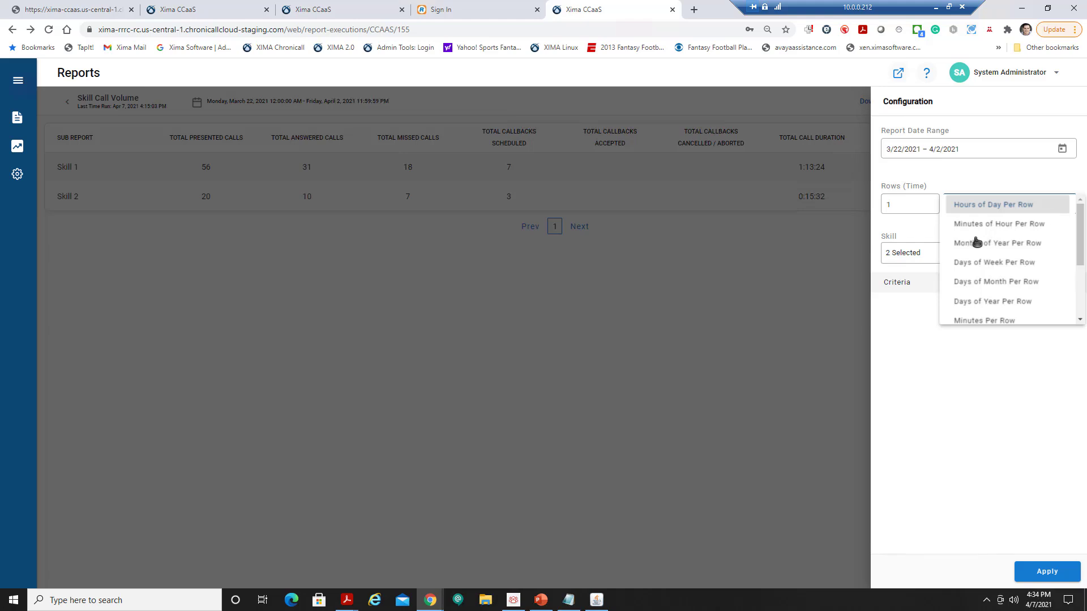
click(647, 266)
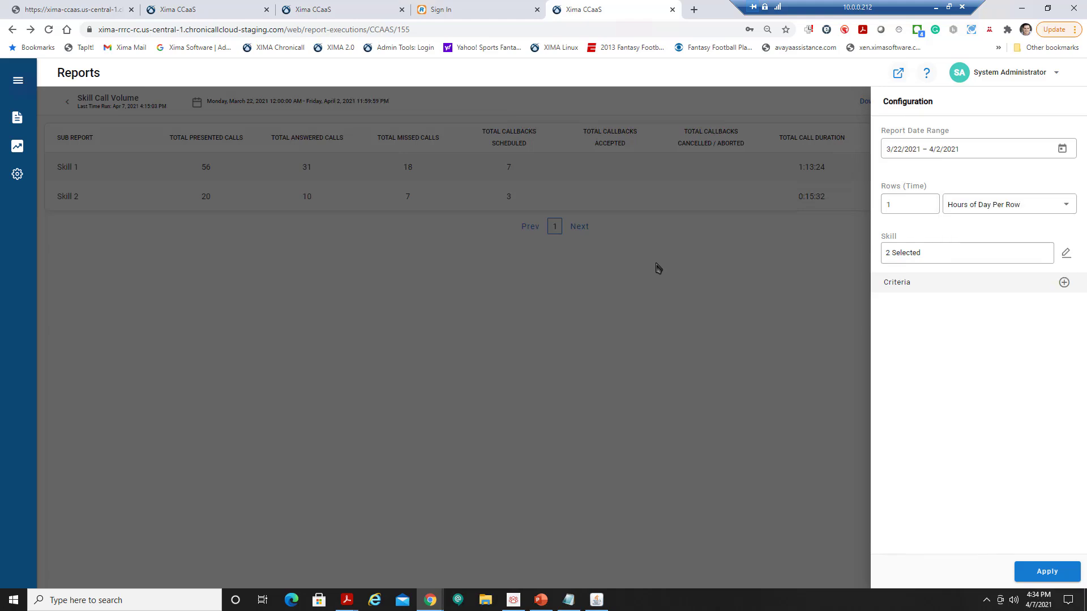
click(654, 260)
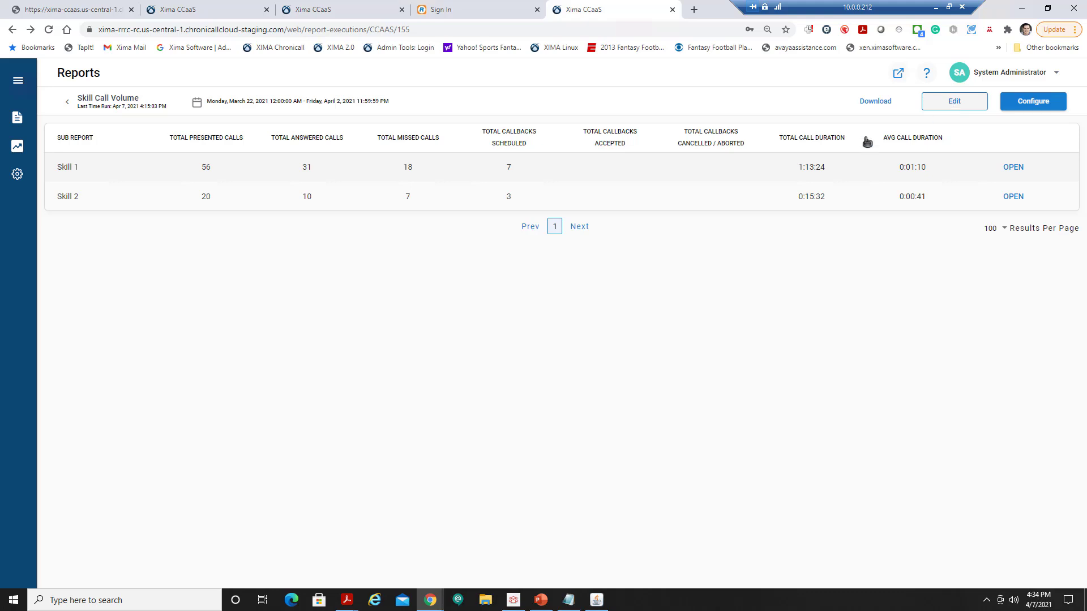
Return to the Reports list, peek at the Agent Call Summary by Skill actions, and choose Create Report.
click(68, 106)
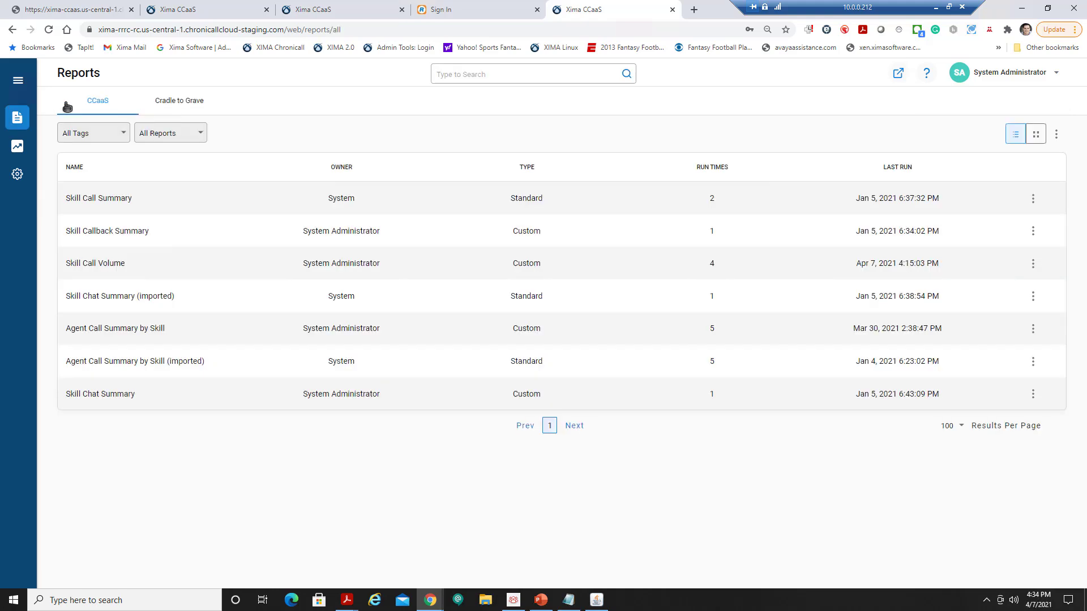
drag(66, 103, 263, 94)
click(263, 94)
click(1032, 331)
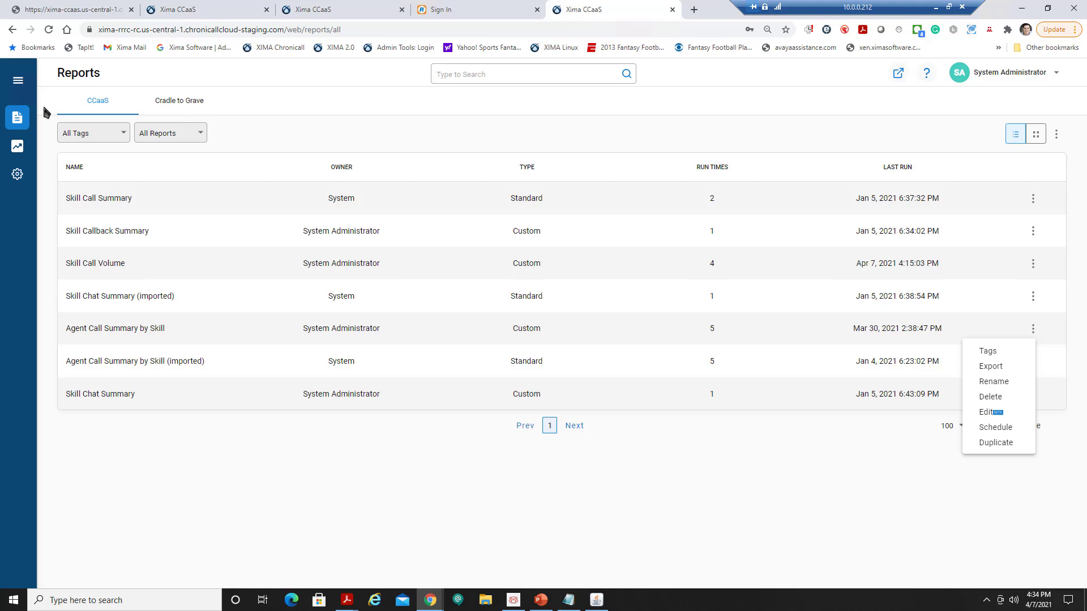
click(19, 119)
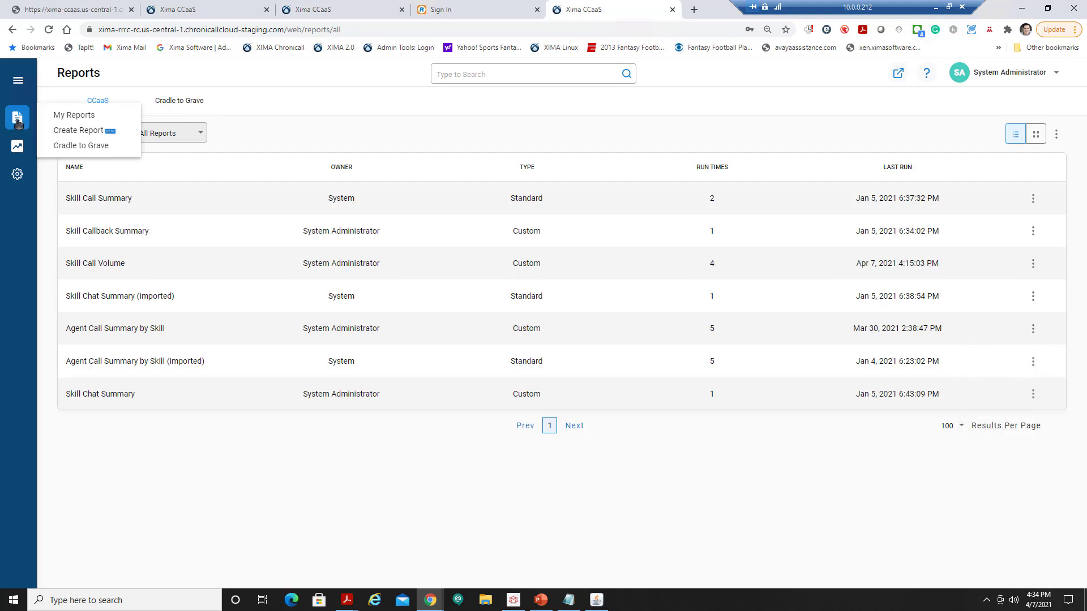
click(89, 130)
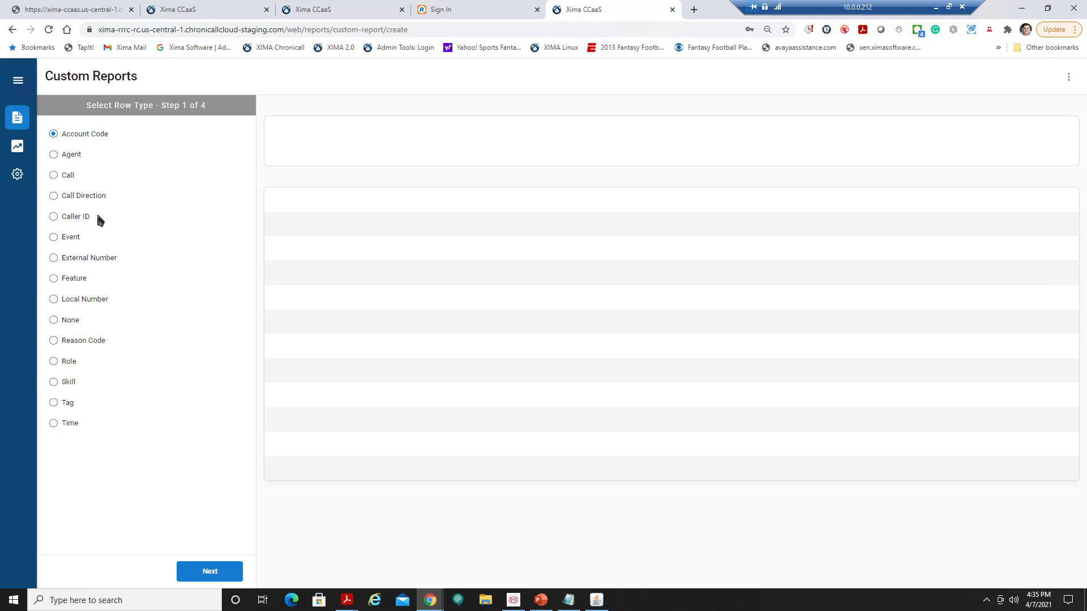
Choose Agent as the row type and add the predefined Call Count column.
click(72, 158)
click(209, 571)
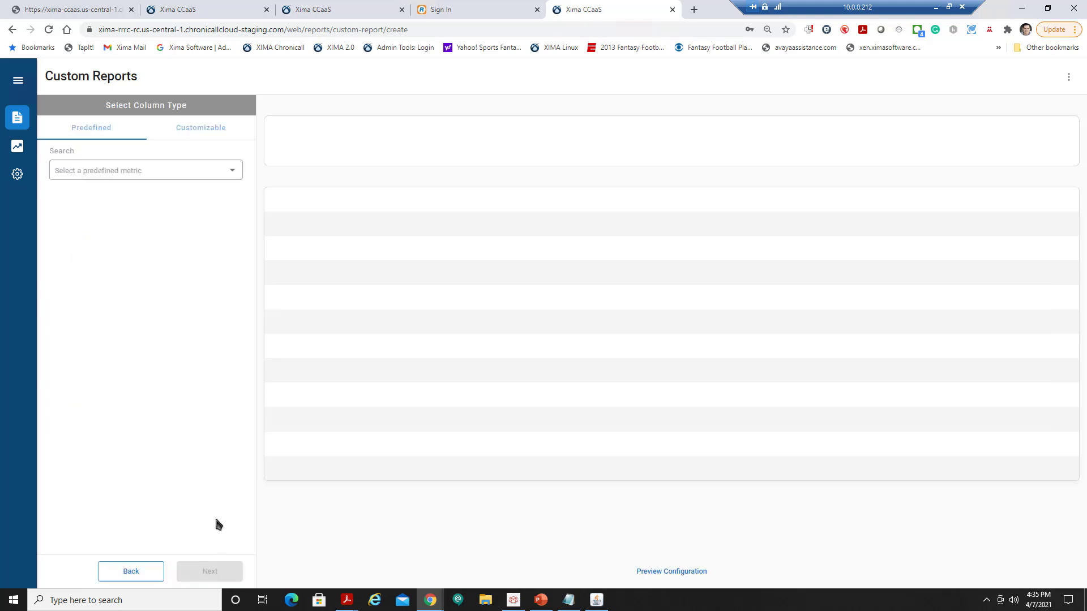
click(165, 172)
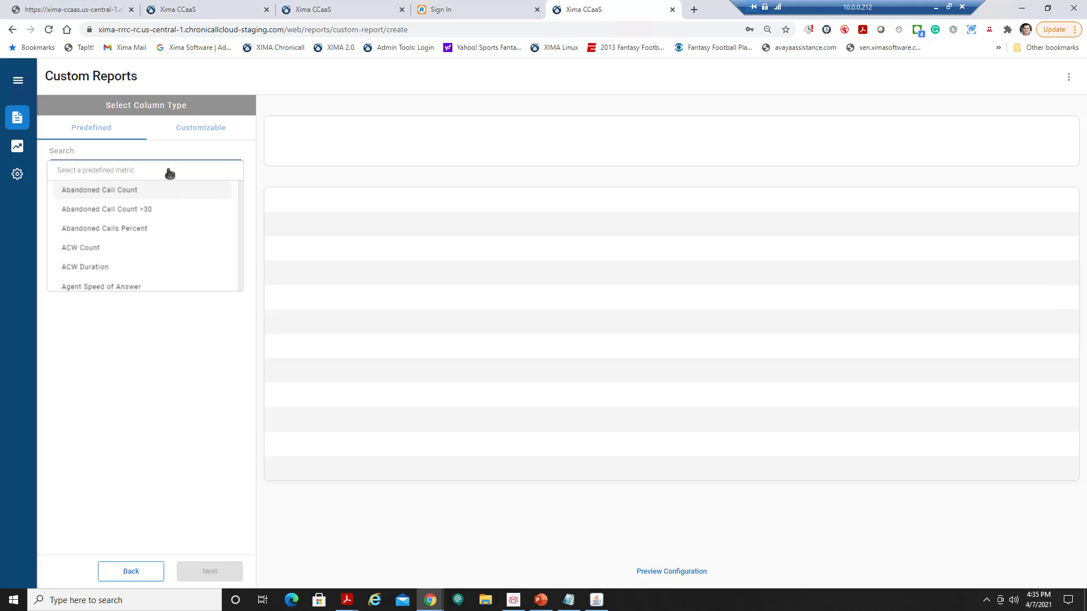
text(call)
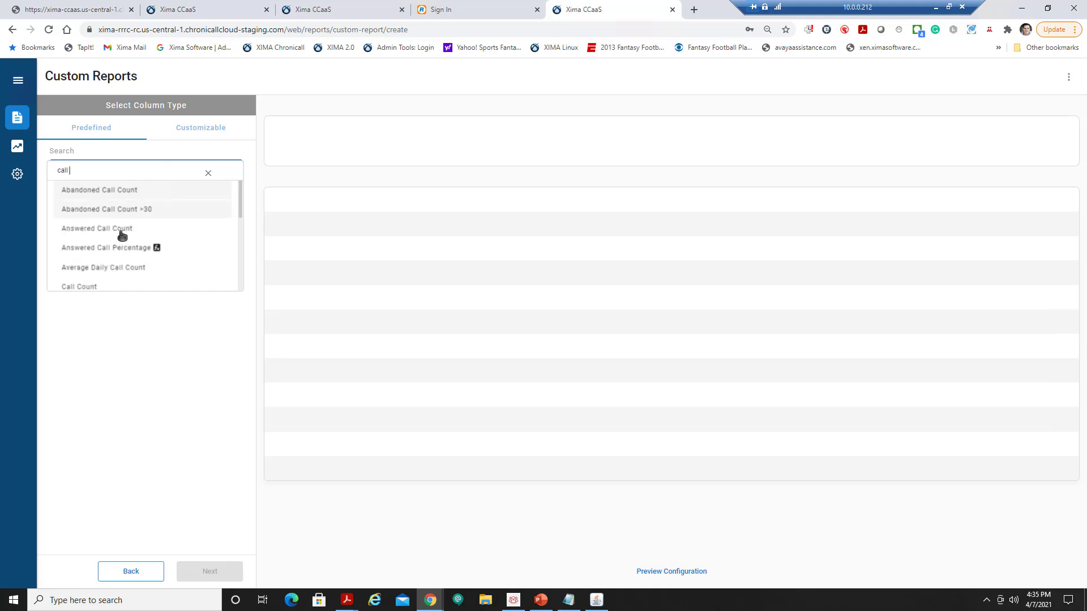
click(105, 288)
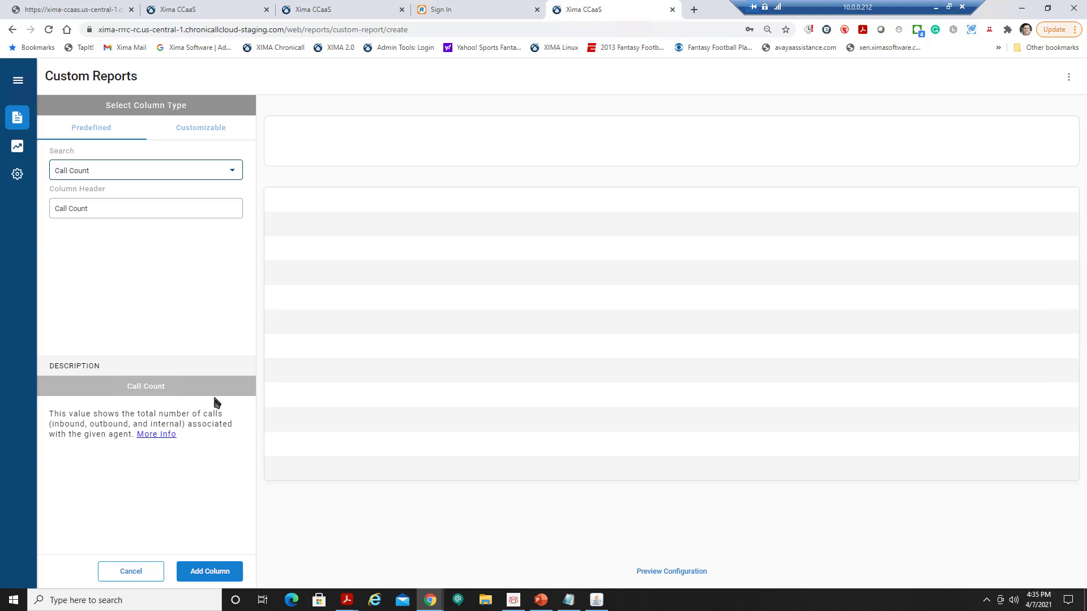
click(213, 571)
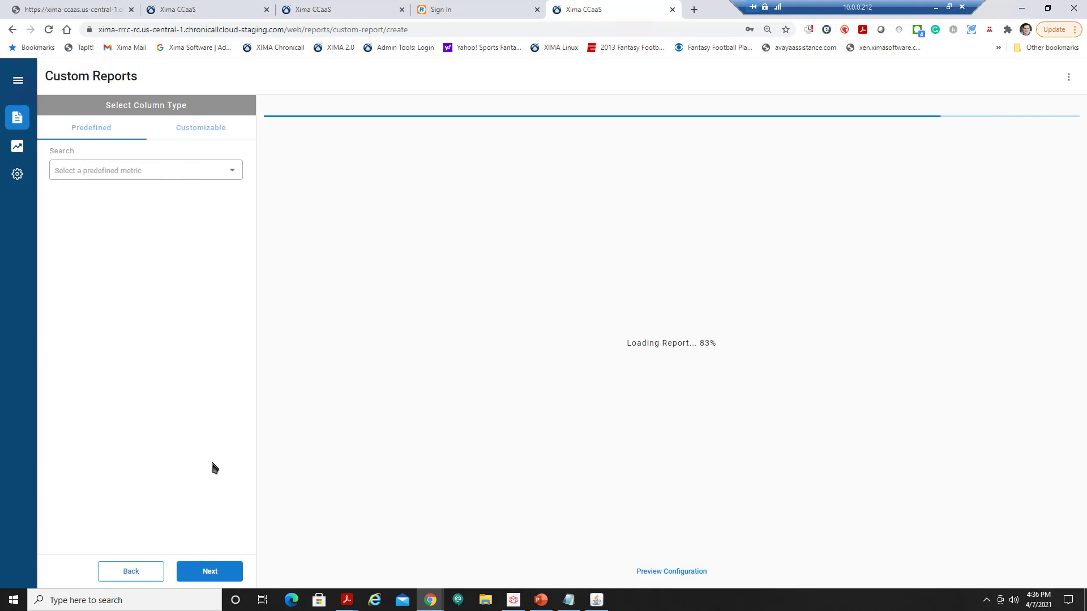
Add the predefined Answered Call Count and Missed Call Count columns.
click(214, 170)
text(ans)
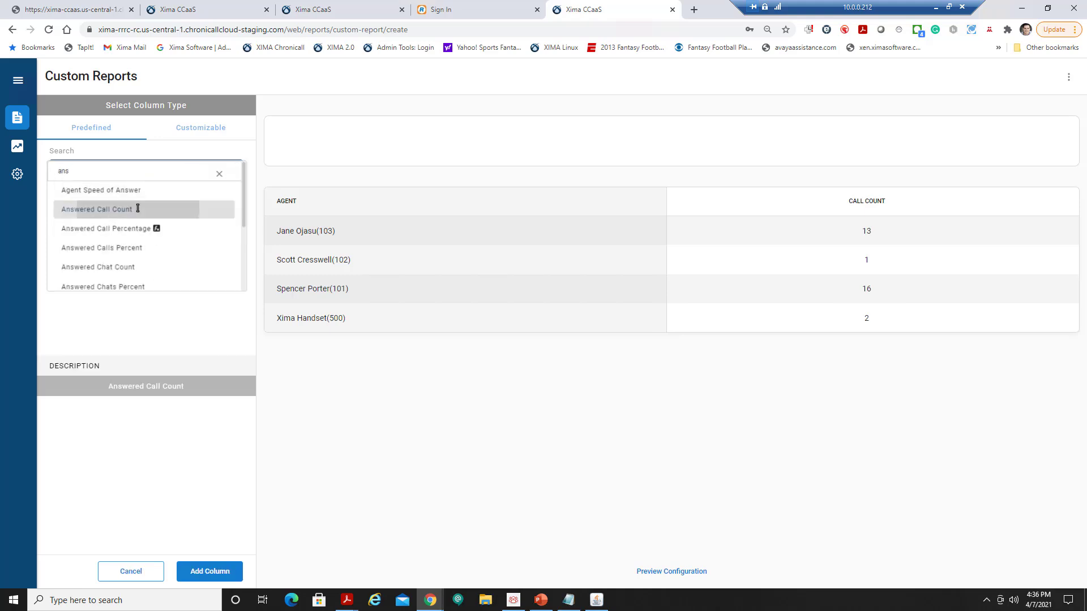
click(140, 209)
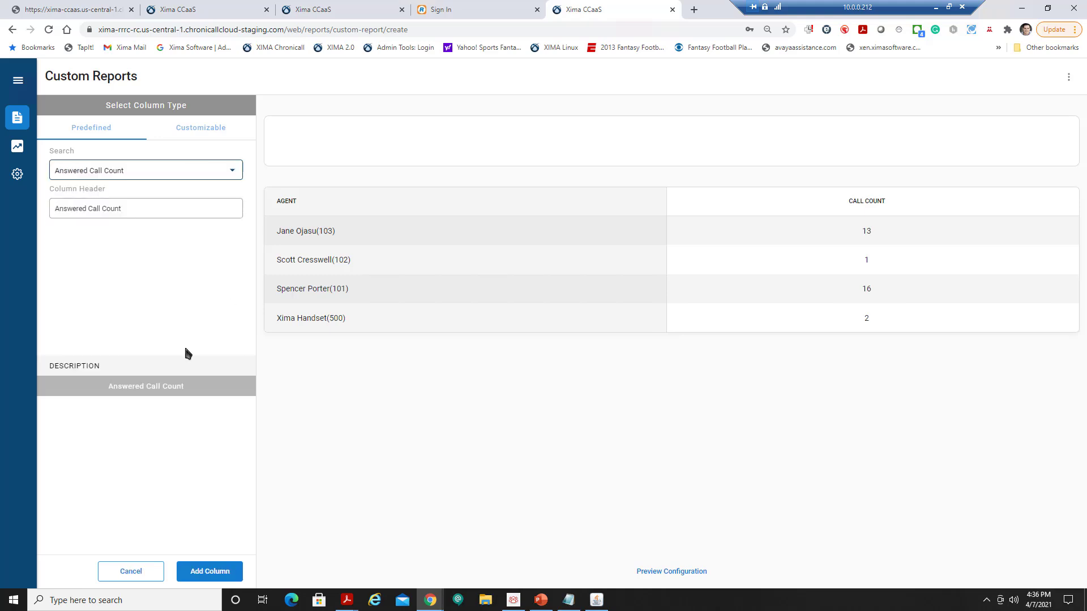
click(208, 571)
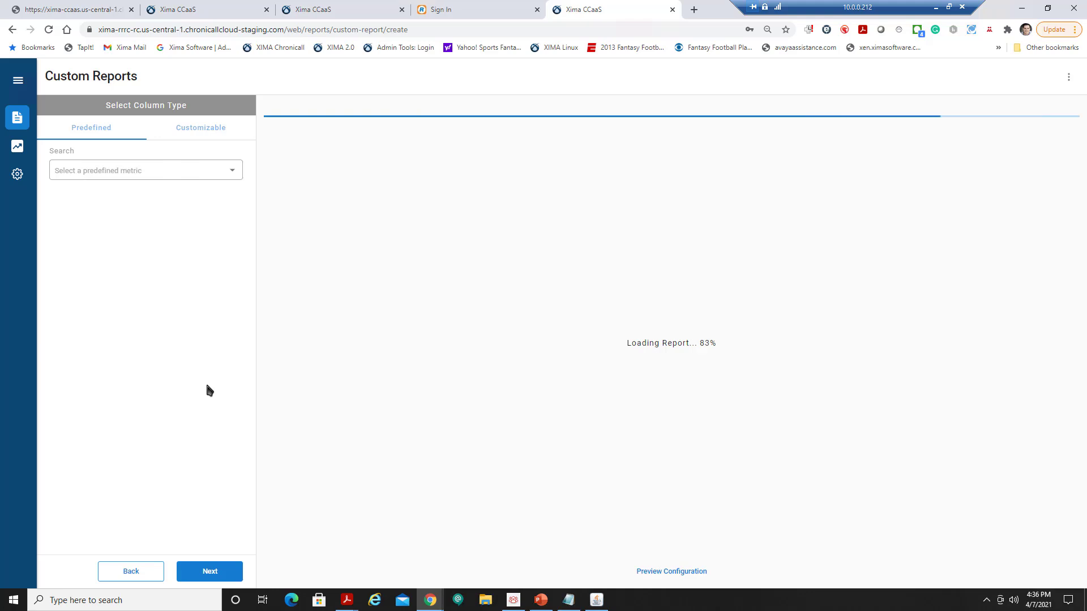
click(168, 173)
text(miss)
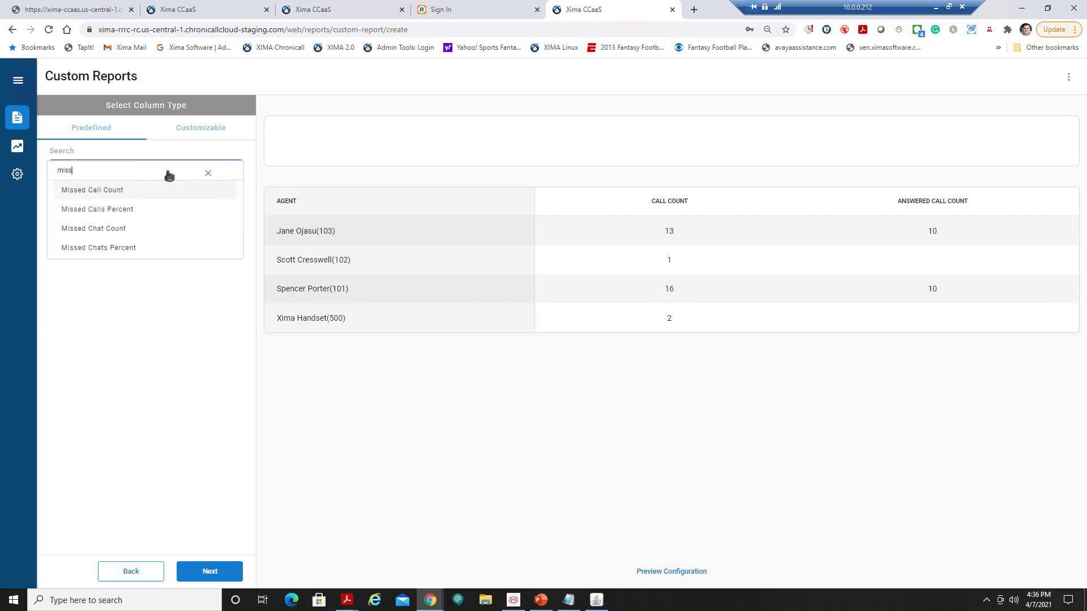
click(125, 195)
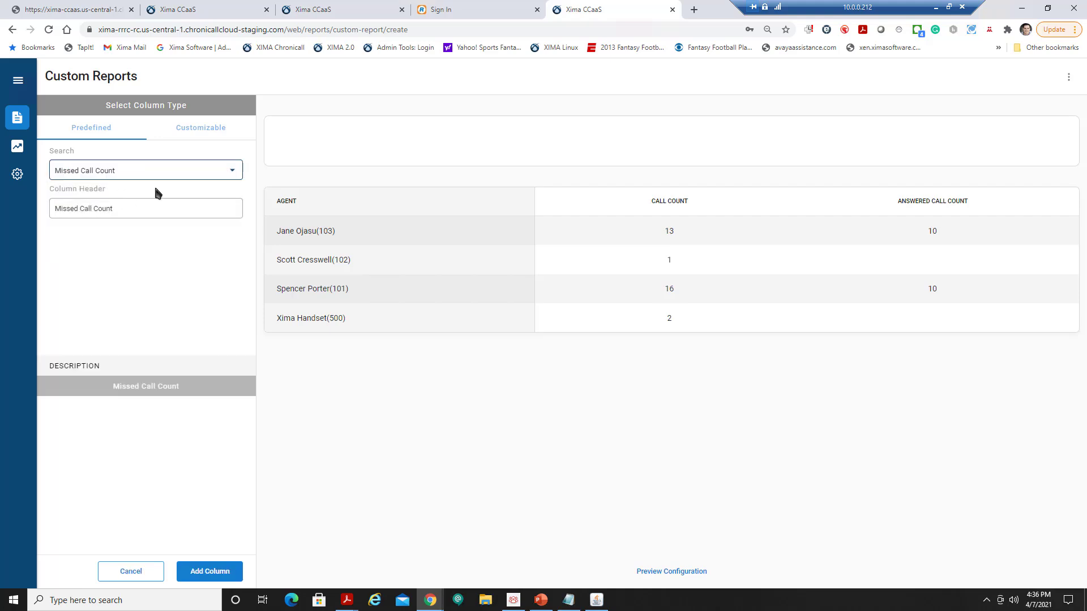
click(209, 572)
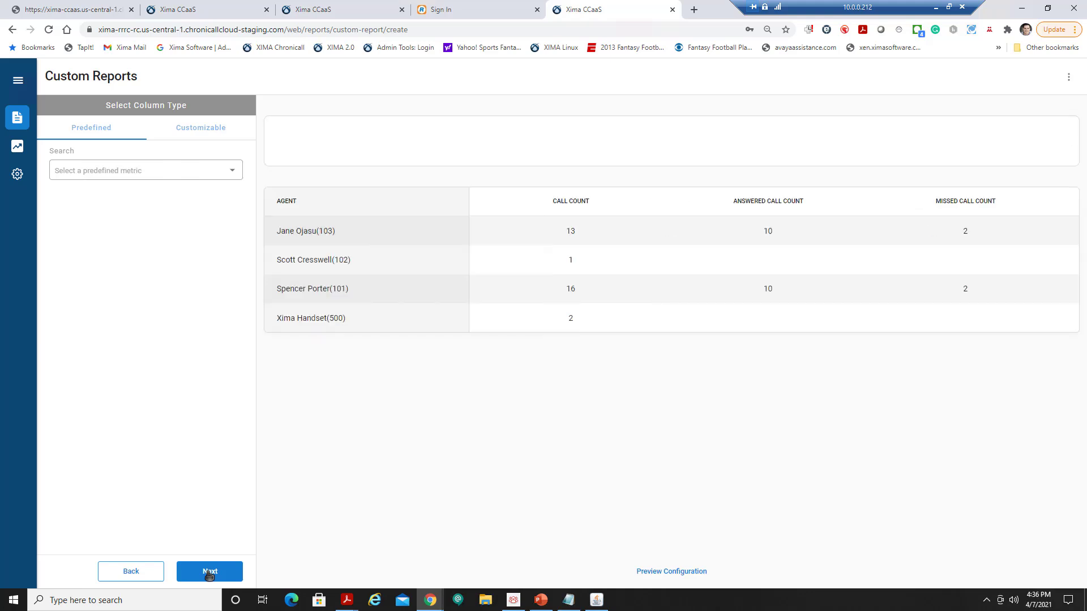
Add Talking Duration with the Total calculation as a column, then continue to summary metrics.
click(209, 171)
text(talk)
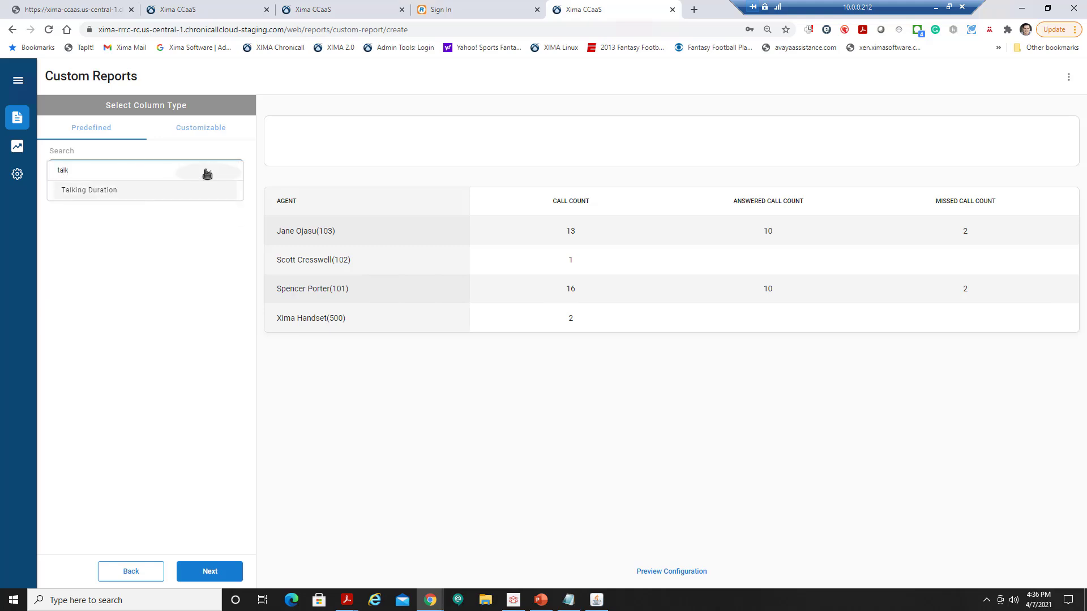
click(146, 189)
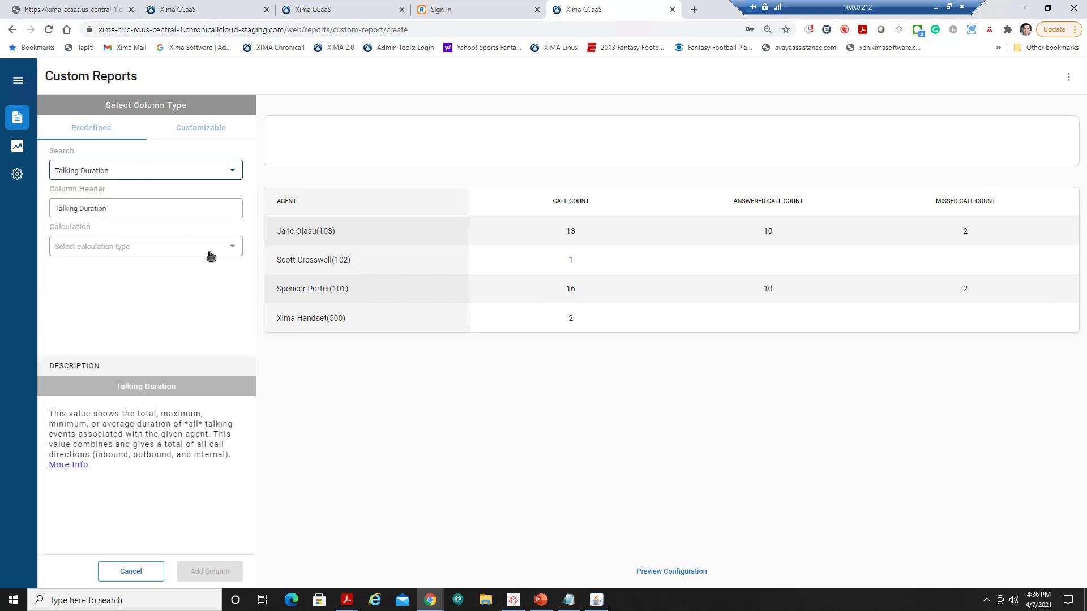
click(228, 247)
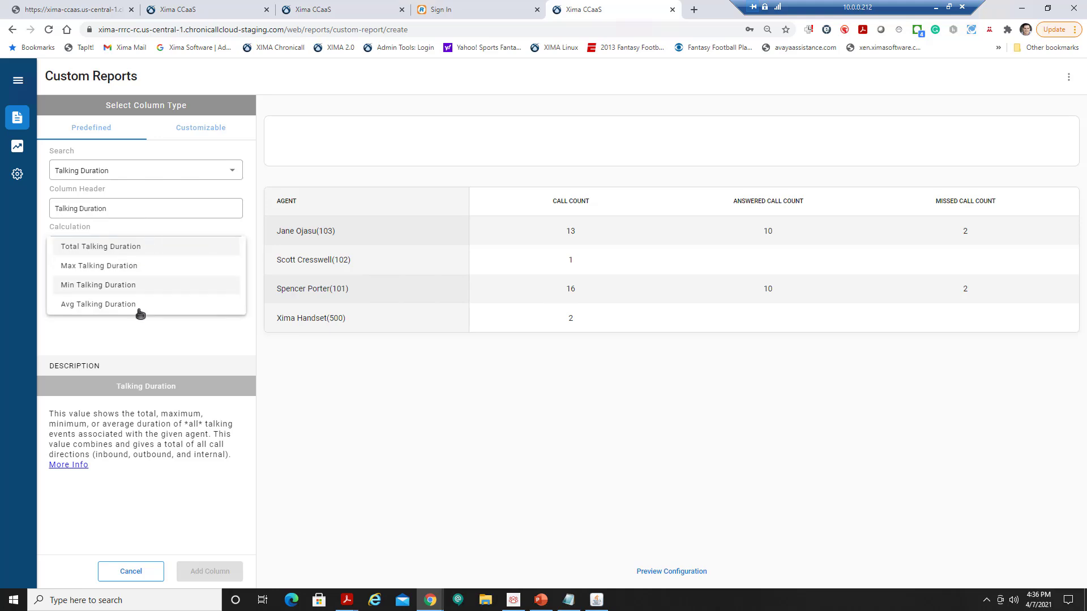
click(123, 247)
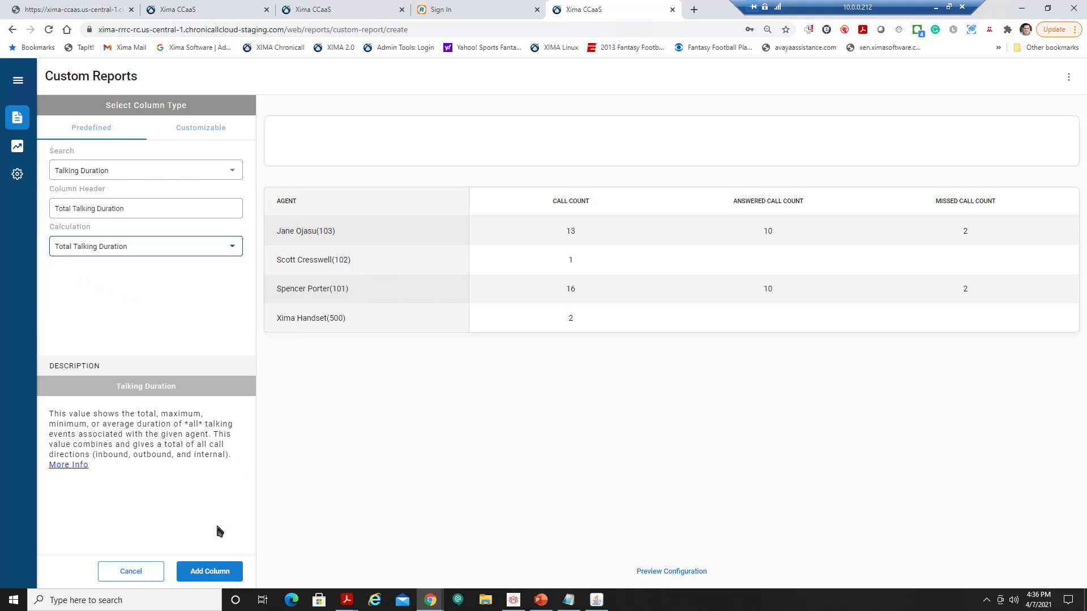
click(210, 571)
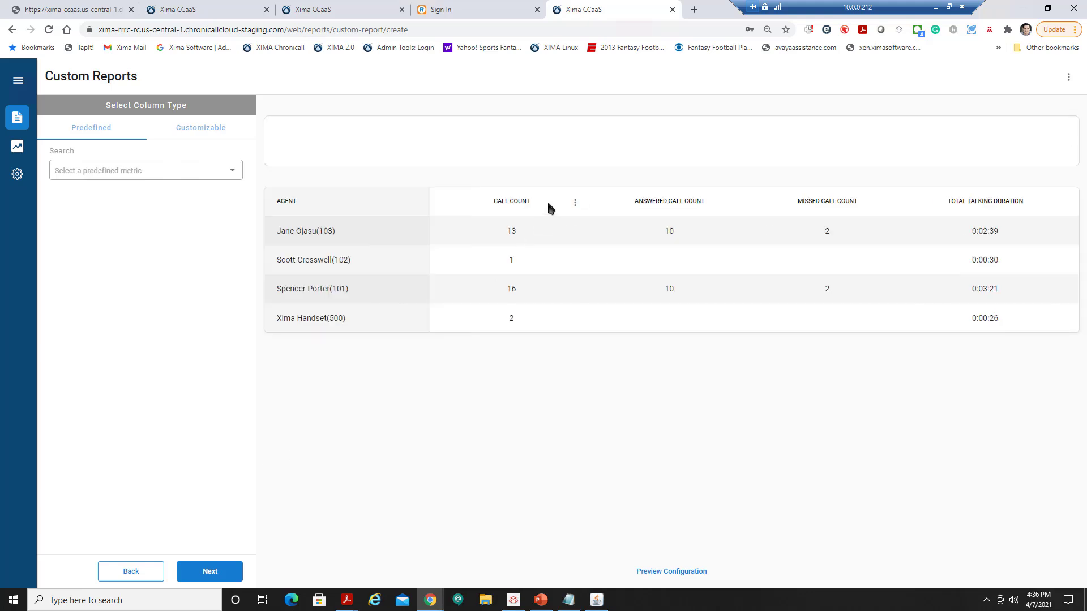
click(576, 203)
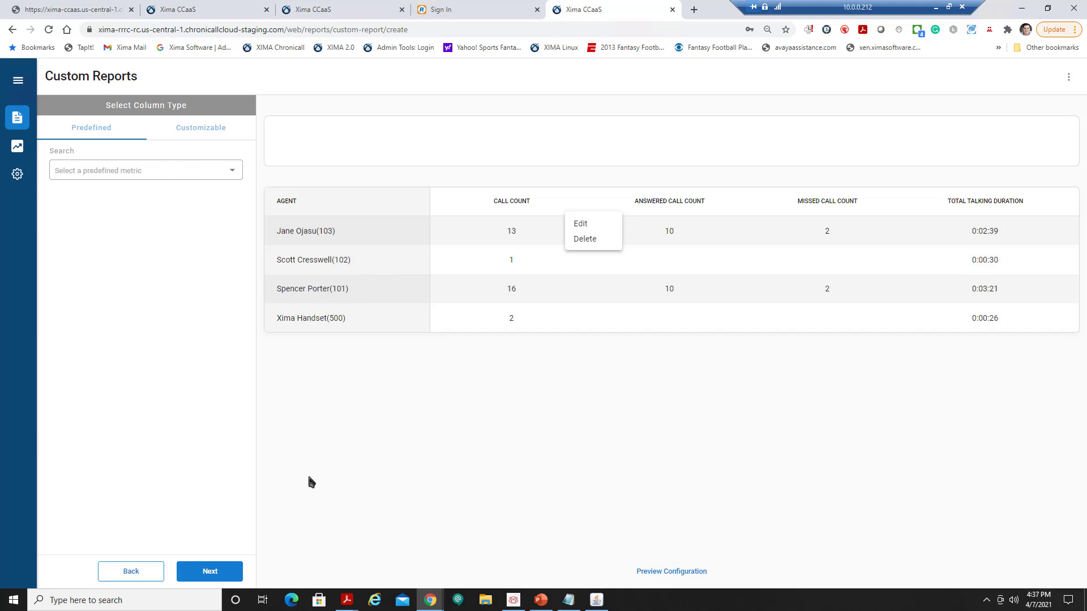
click(218, 575)
click(218, 575)
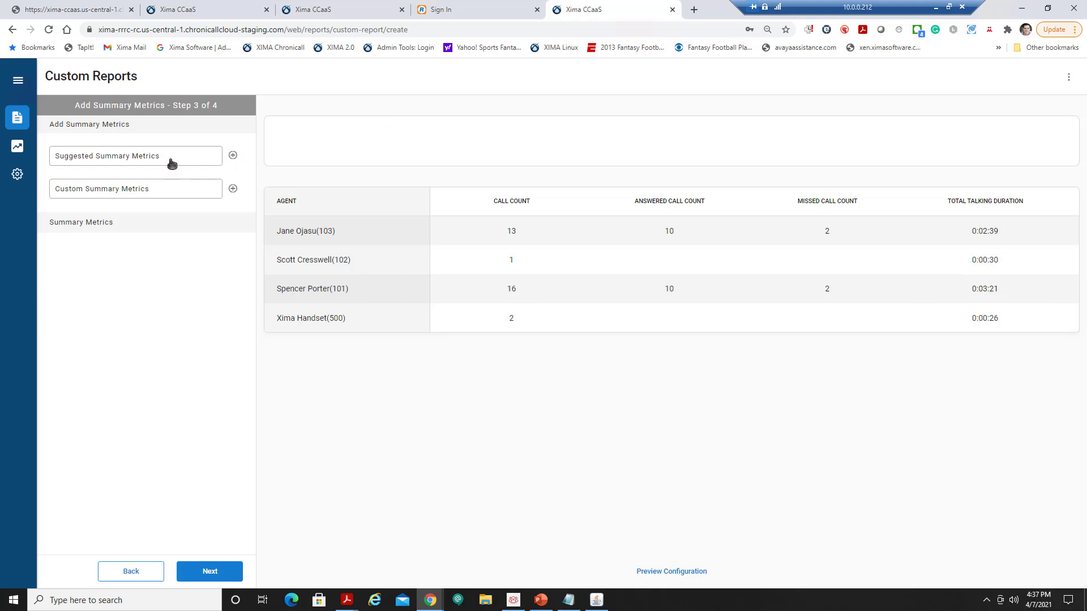
Add Total Call, Answered, Missed, Talking Duration and Avg Talking Duration summary metrics, then continue.
click(233, 155)
click(457, 243)
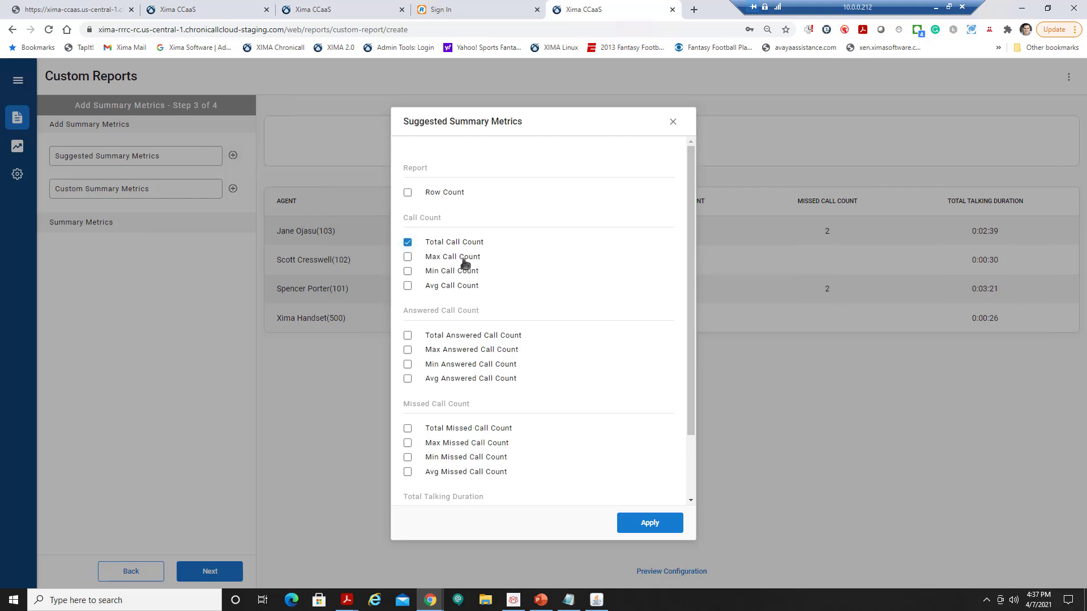
click(454, 337)
click(442, 430)
scroll(595, 390, down, 2)
click(459, 445)
click(461, 490)
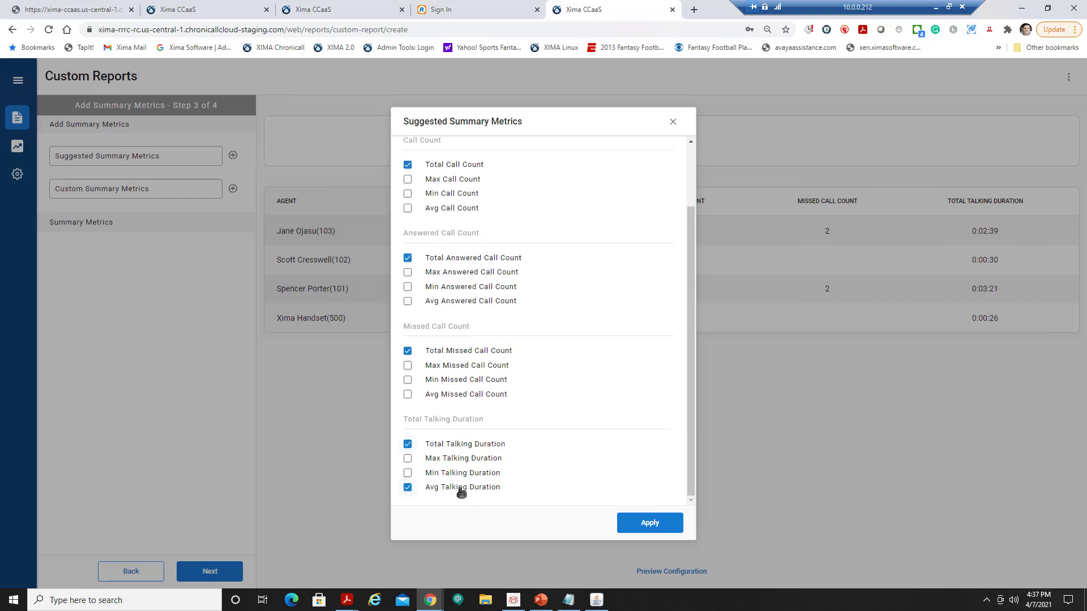
click(675, 525)
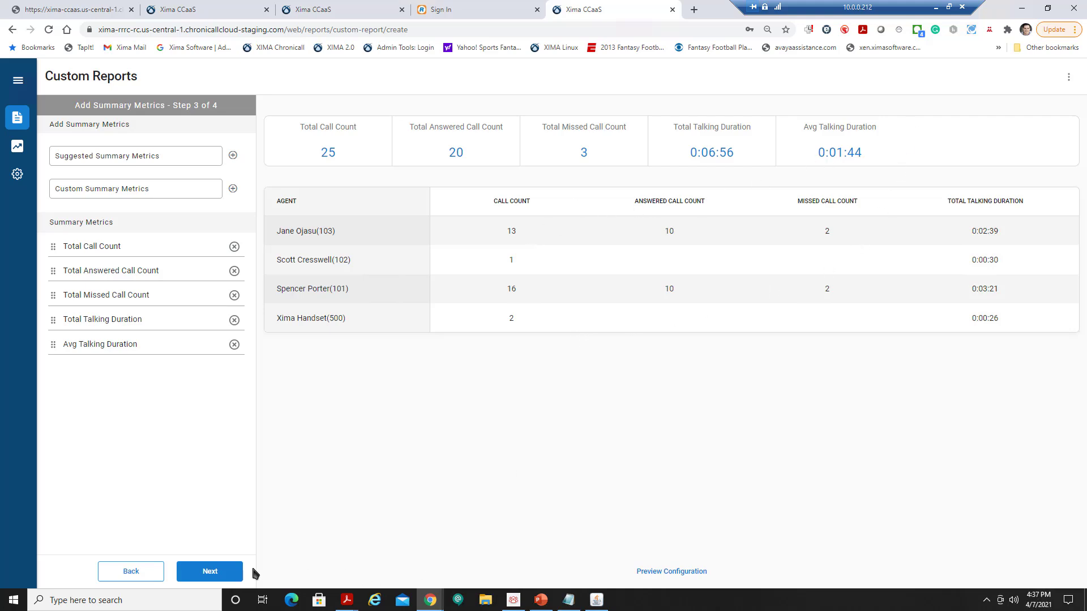
click(213, 573)
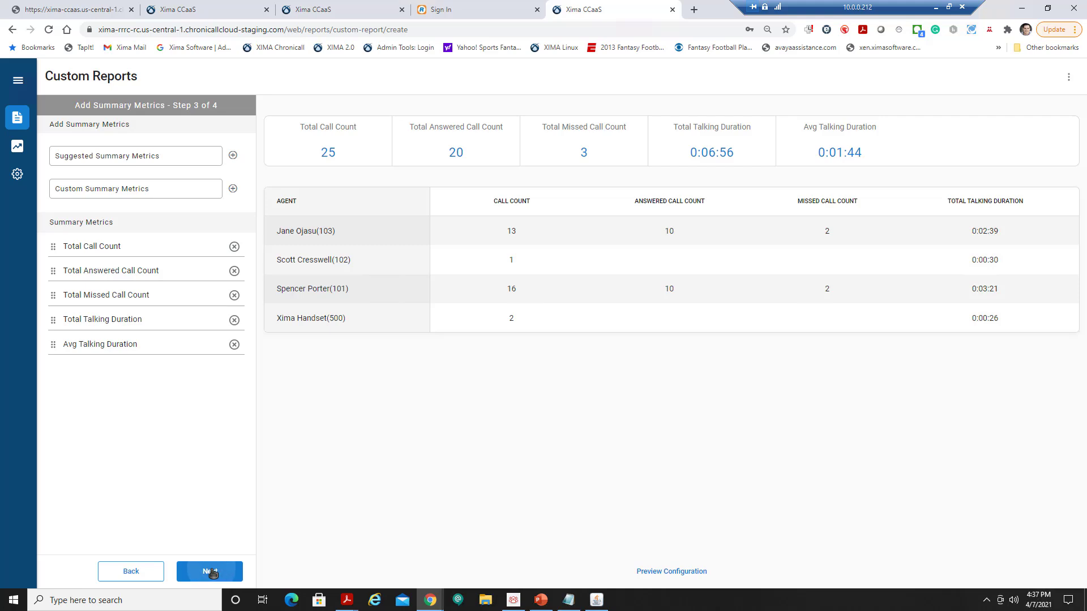
Title the report 'Training Agent Report', chart call/answered/missed counts as line, pie, bar, and save.
click(148, 150)
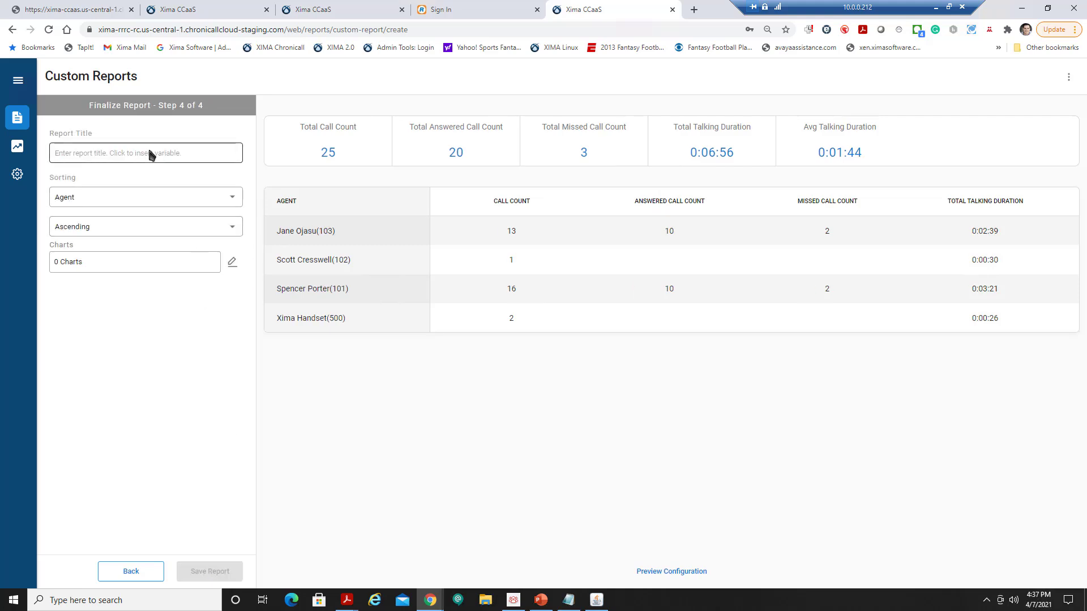
text(Training Agent R)
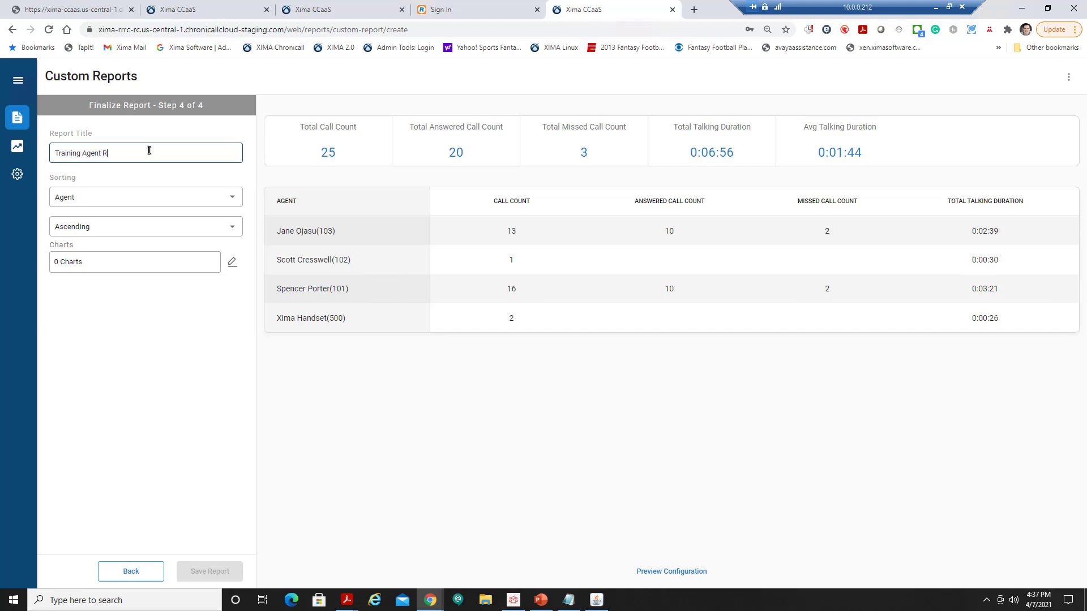
text(eport)
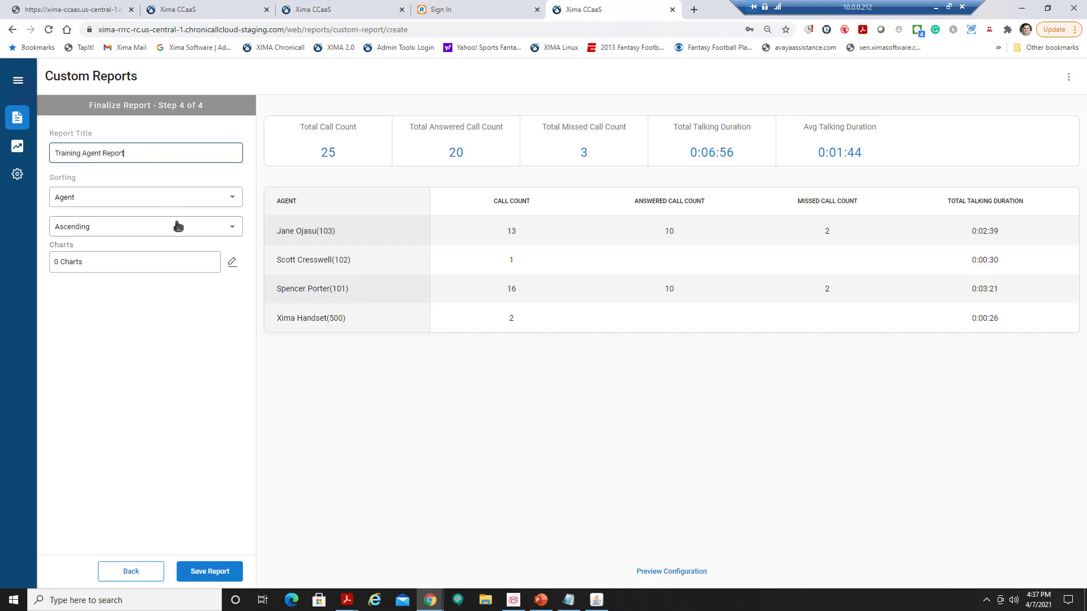
click(232, 262)
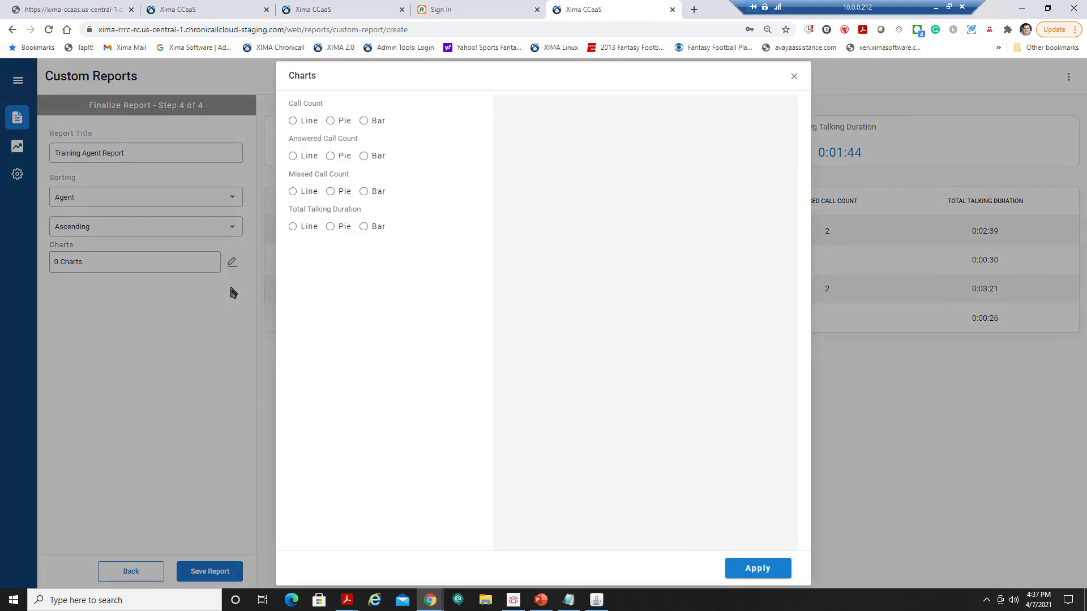
click(293, 121)
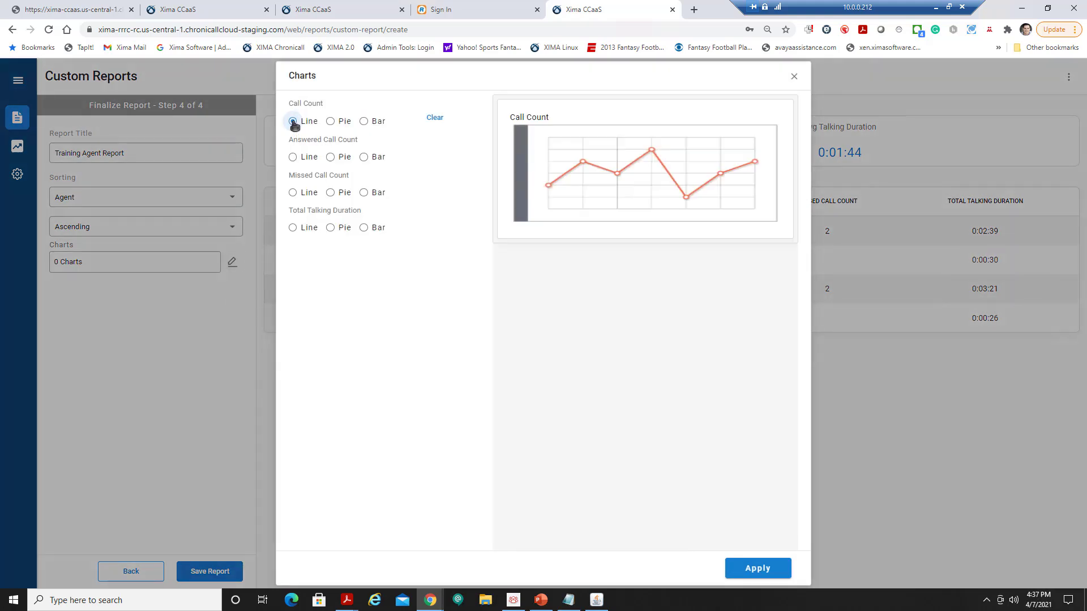
click(330, 157)
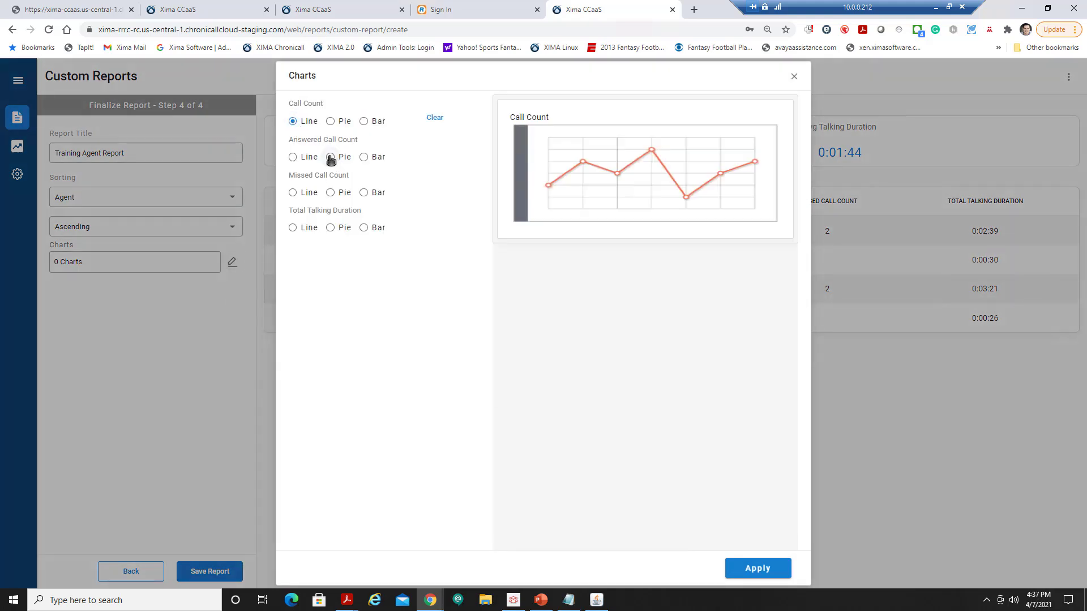
click(364, 194)
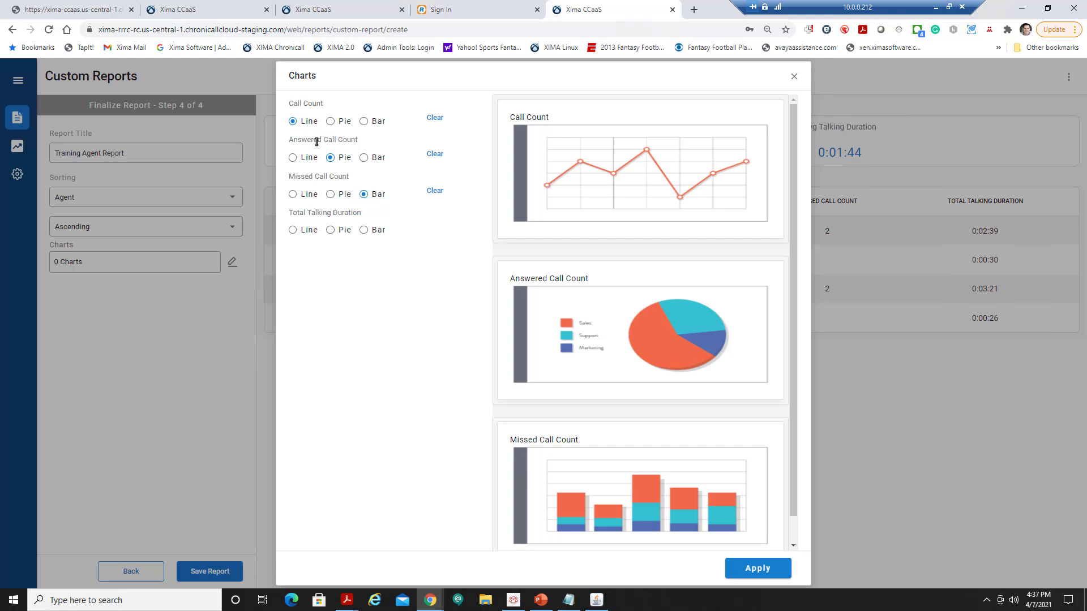
click(759, 568)
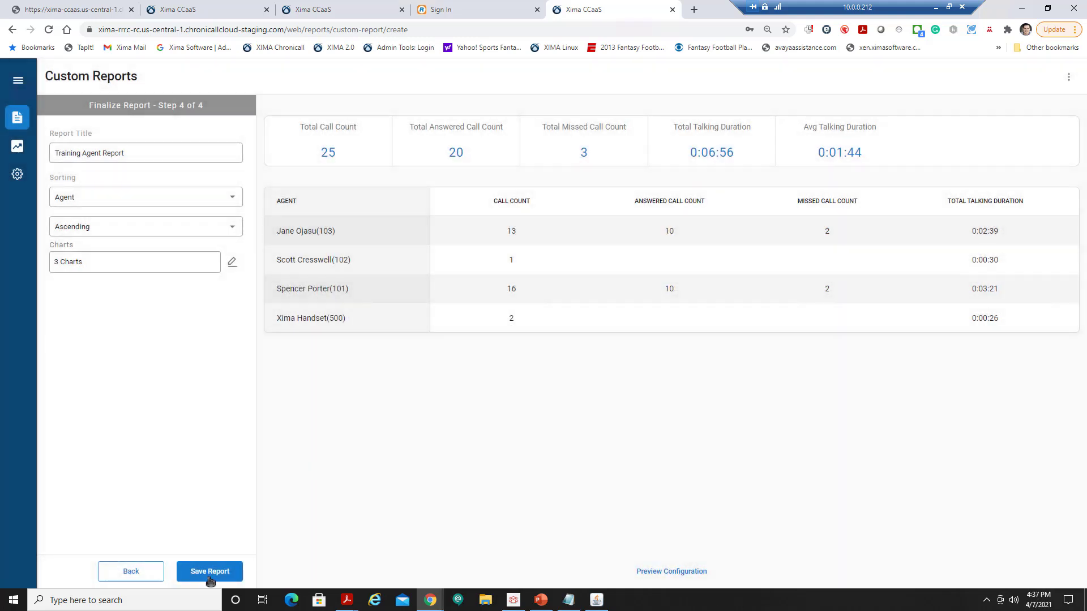
click(209, 576)
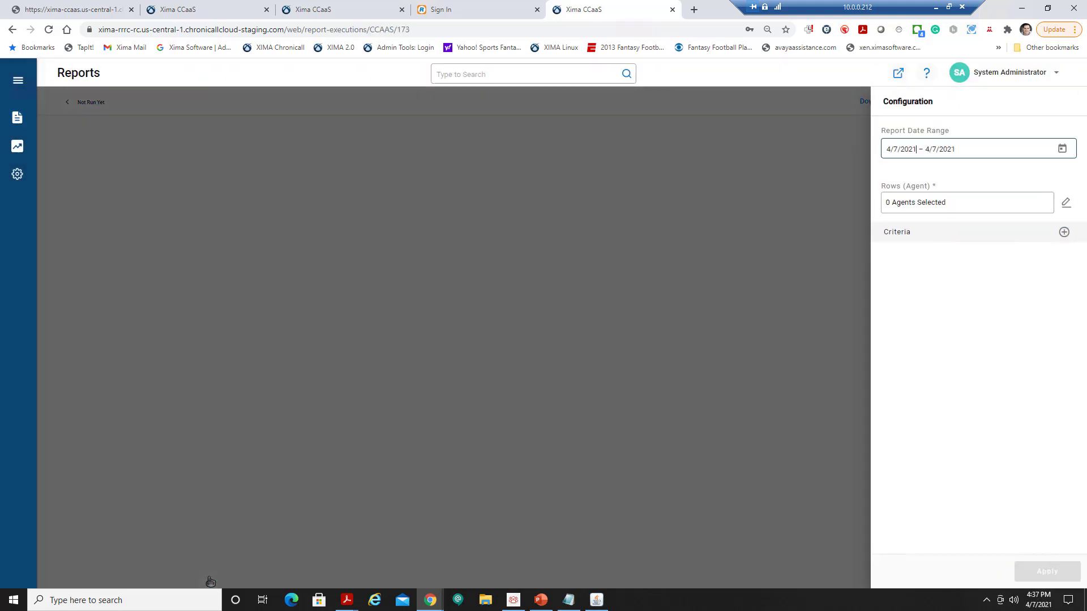
Run the report for all five agents over March 29 – April 2, 2021.
click(1066, 204)
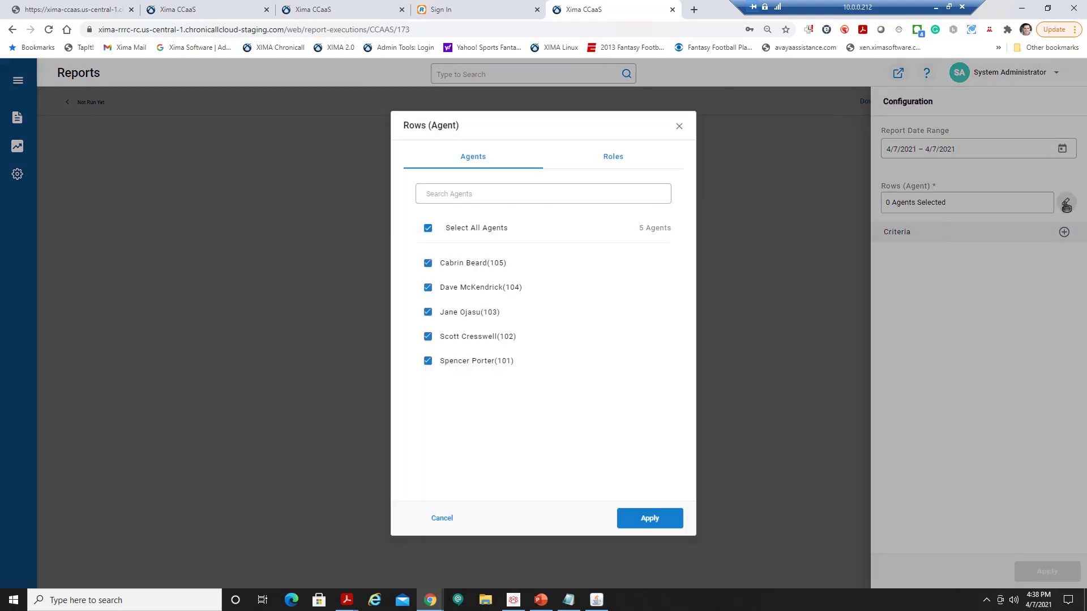
click(645, 517)
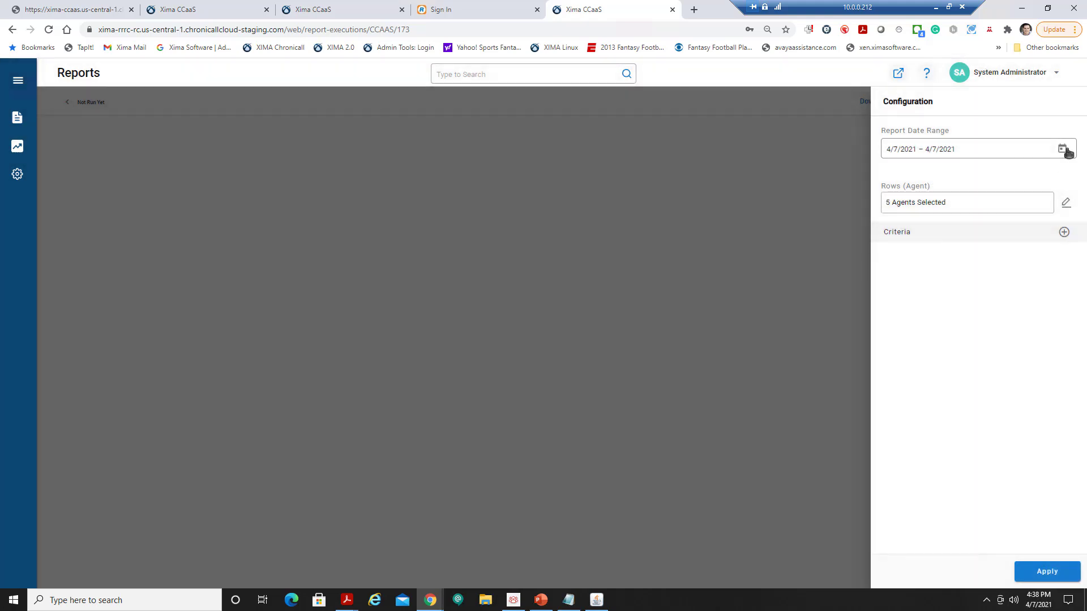
click(1066, 149)
click(997, 178)
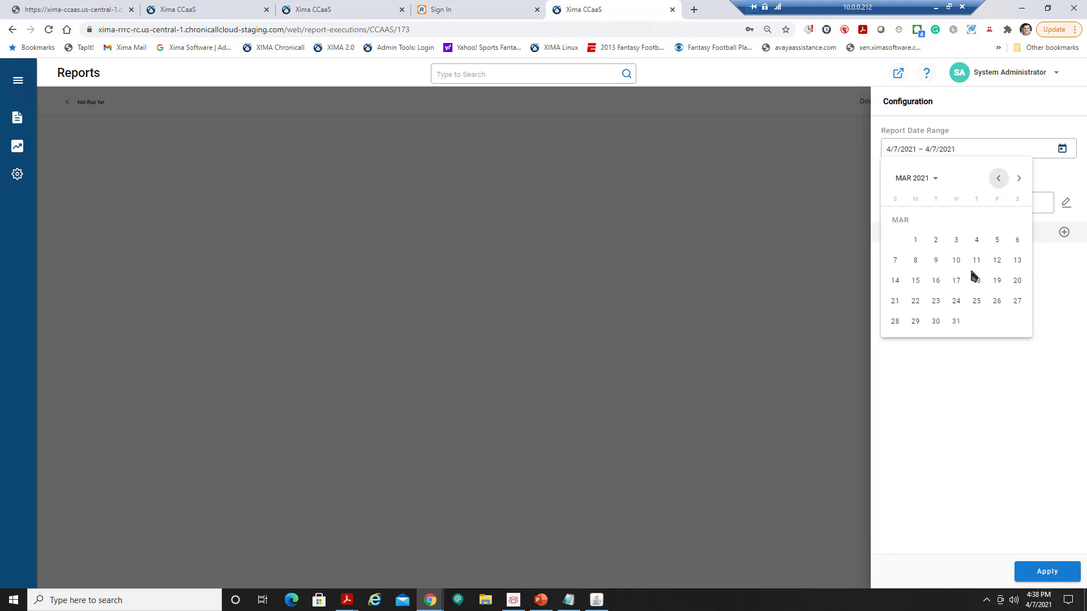
click(915, 322)
click(1030, 156)
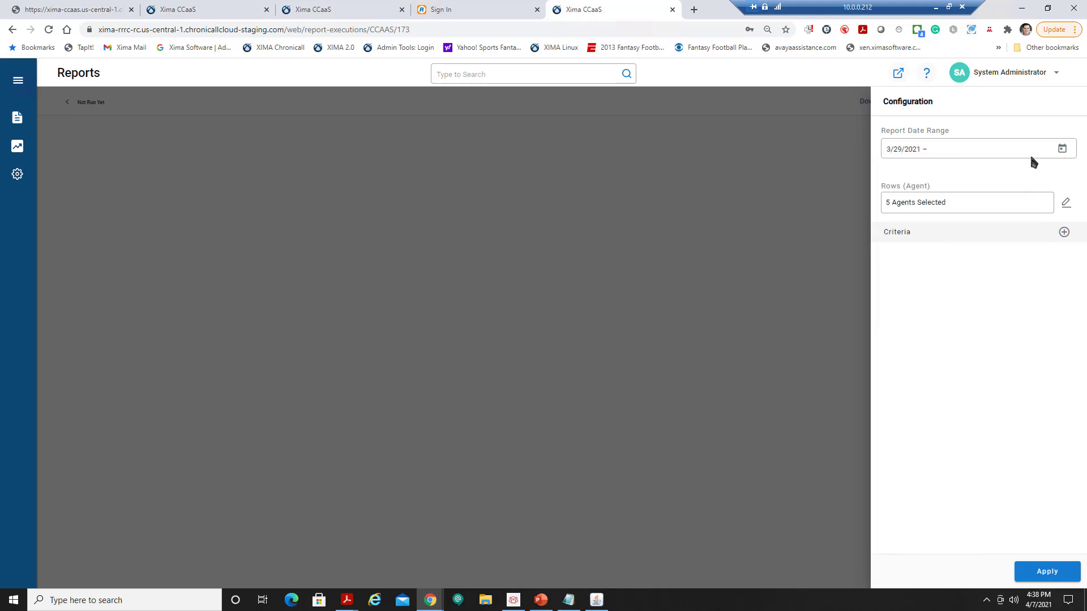
click(1064, 150)
click(1018, 179)
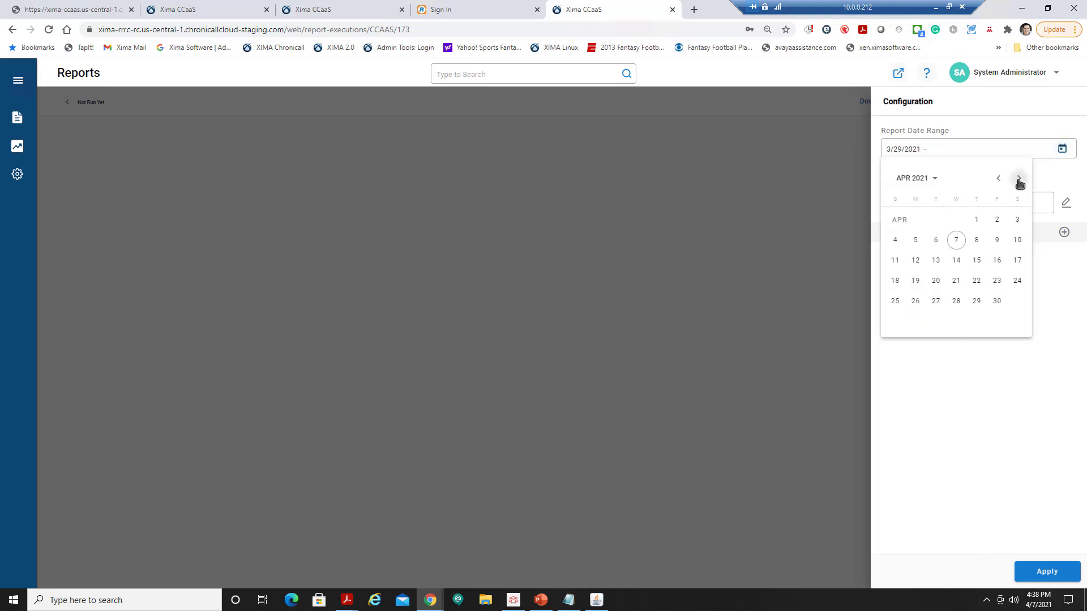
click(997, 219)
click(1050, 574)
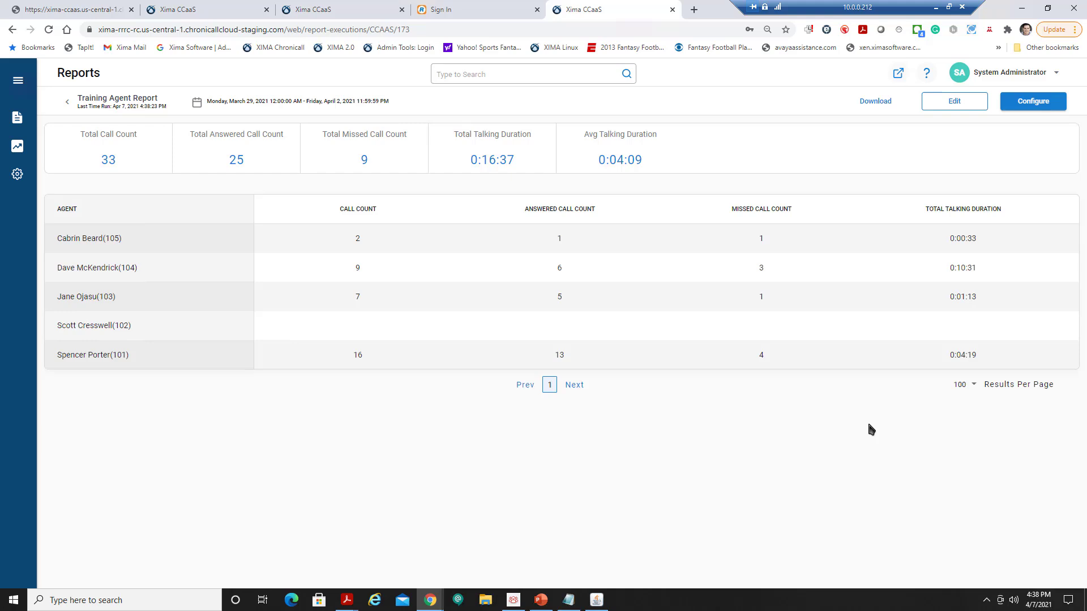
click(880, 103)
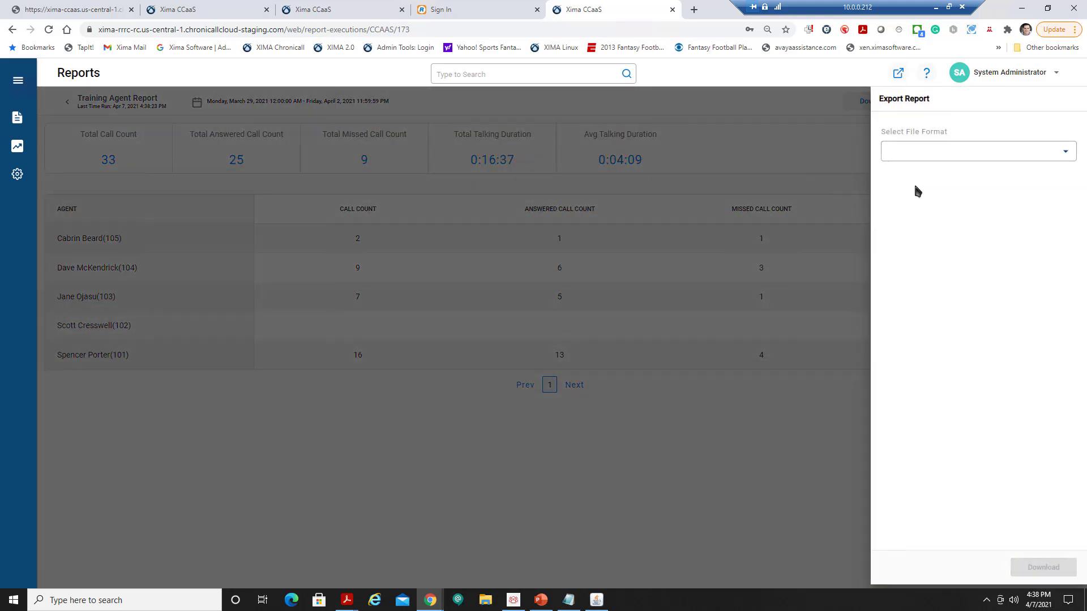
click(951, 150)
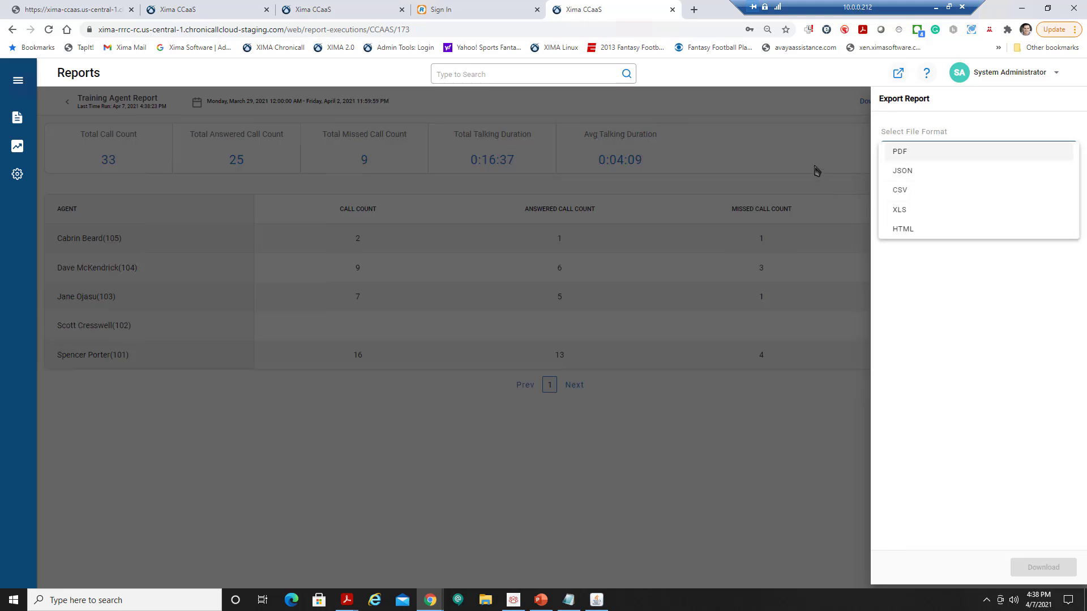
click(796, 167)
click(795, 167)
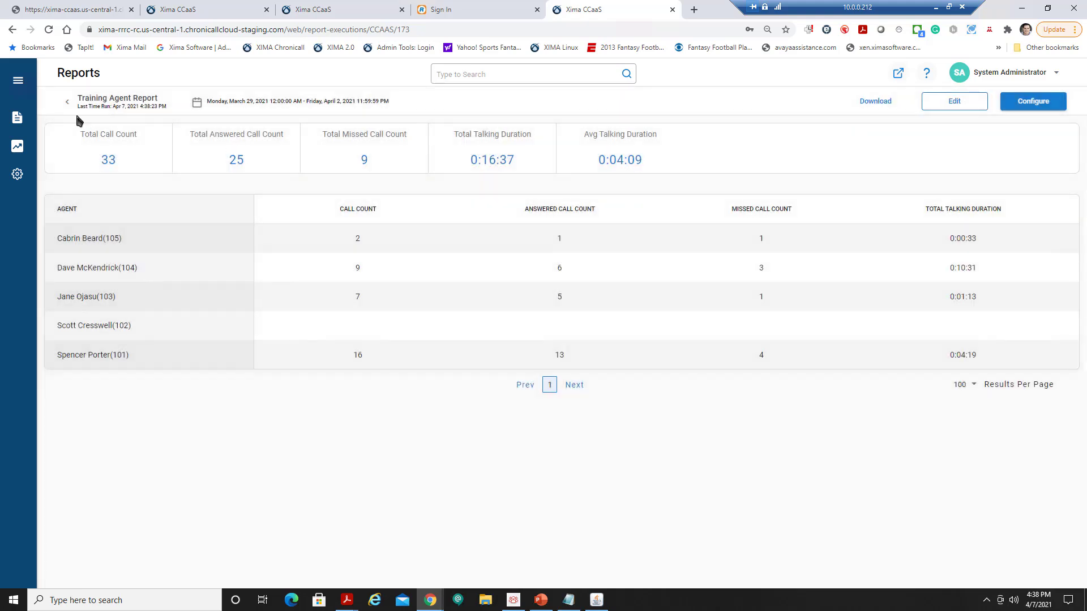
Create a new custom report with Time as its row type and proceed to columns.
mouse_move(17, 117)
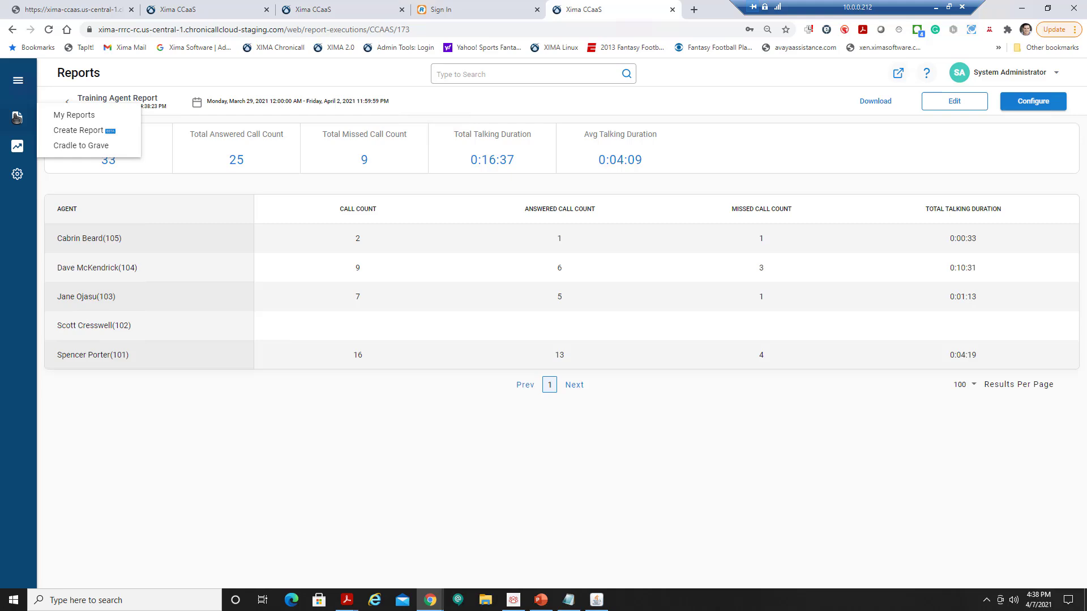
click(63, 132)
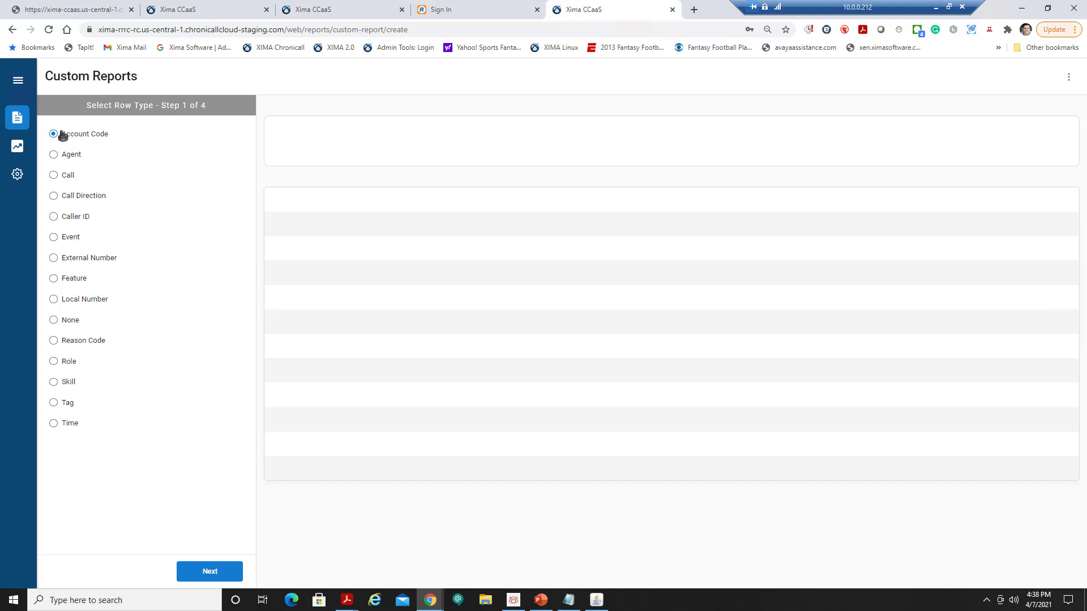
click(77, 426)
click(205, 571)
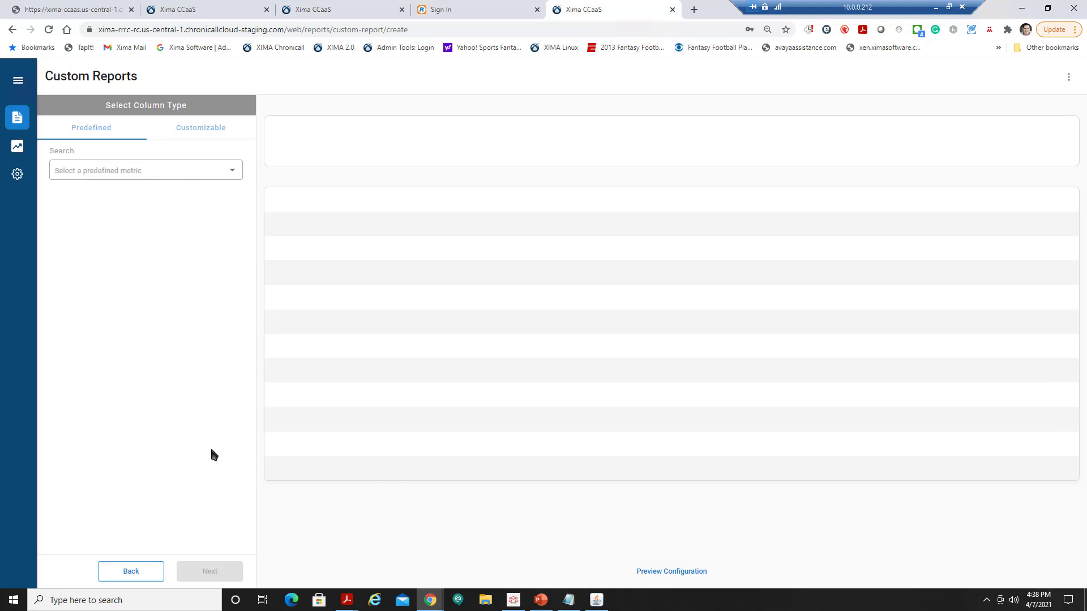
Through Manage Parameters, create a parameter named Skill with type Groups.
click(1067, 79)
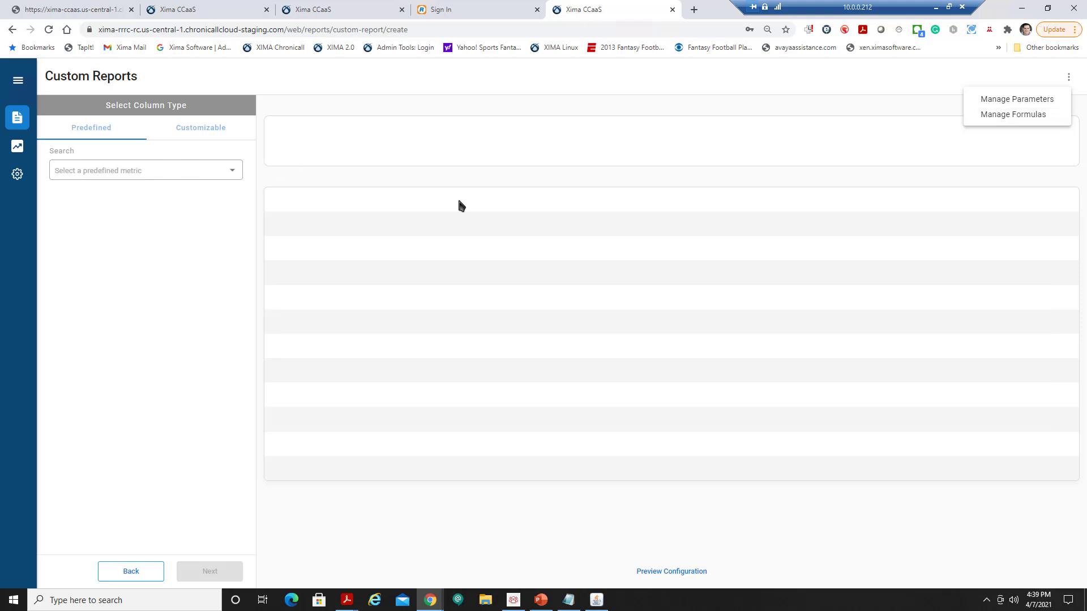
click(1024, 97)
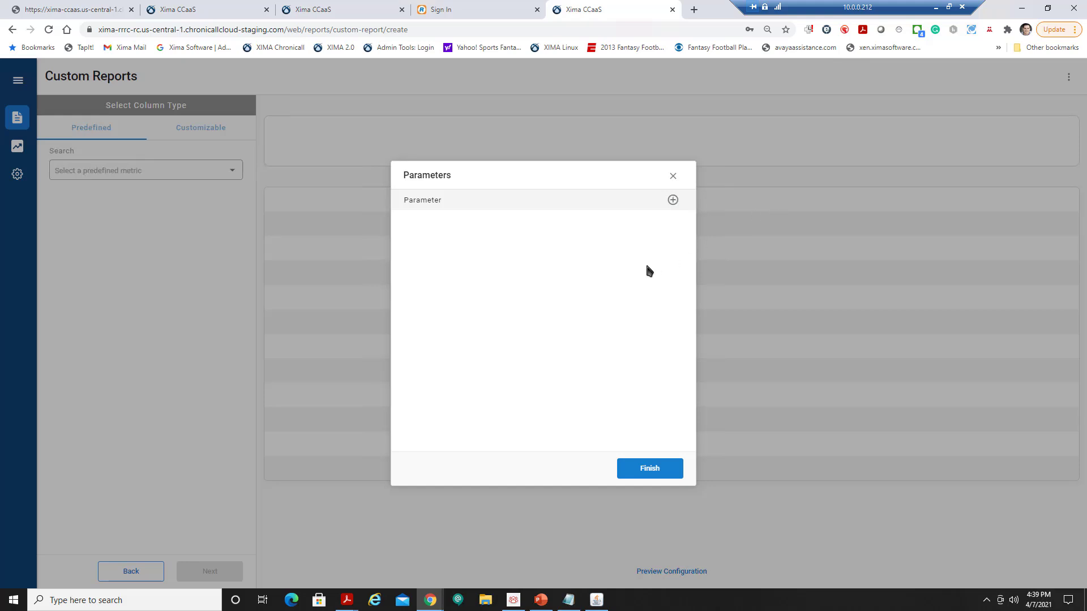
click(673, 200)
click(491, 204)
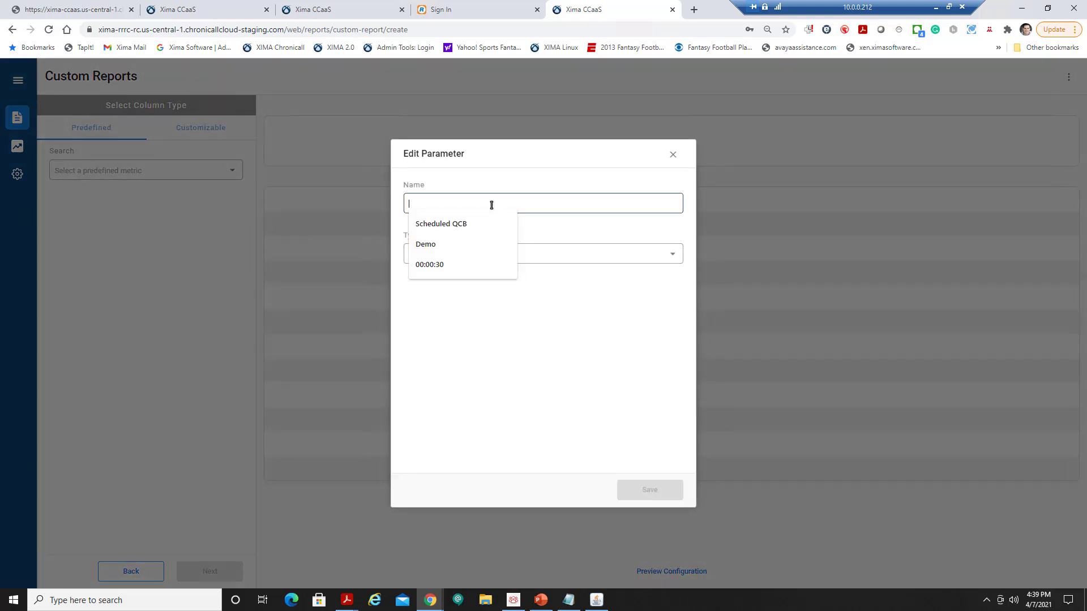
text(Skill)
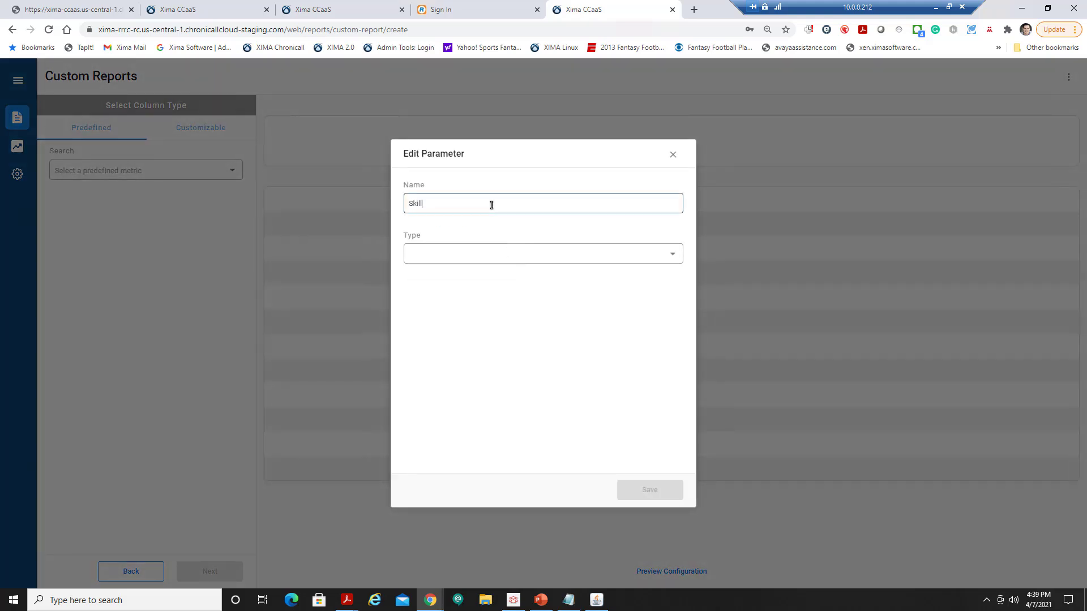
click(661, 262)
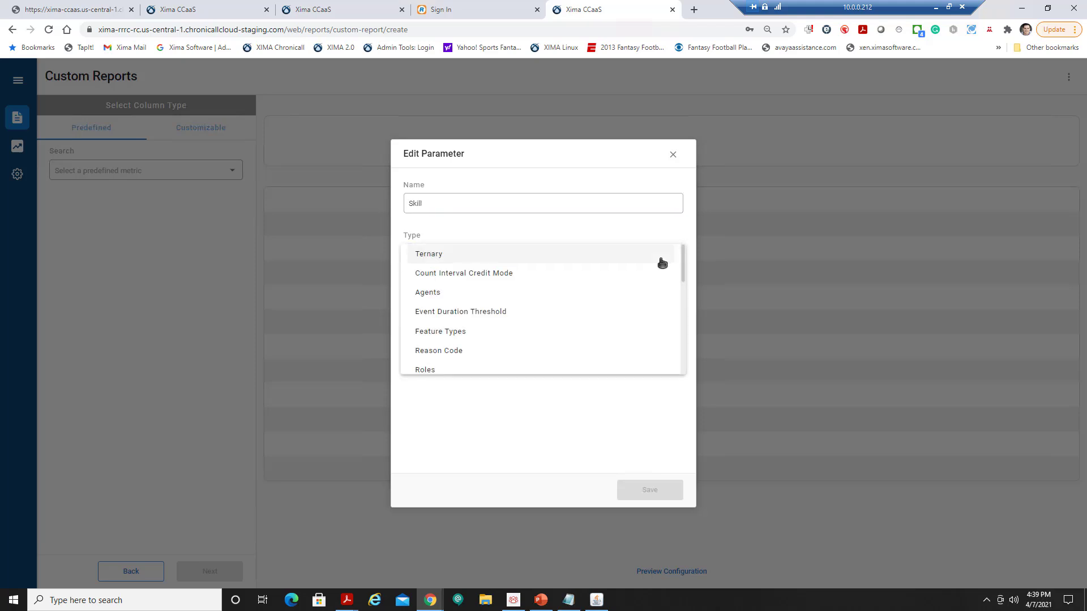
scroll(583, 270, down, 1)
scroll(572, 269, down, 1)
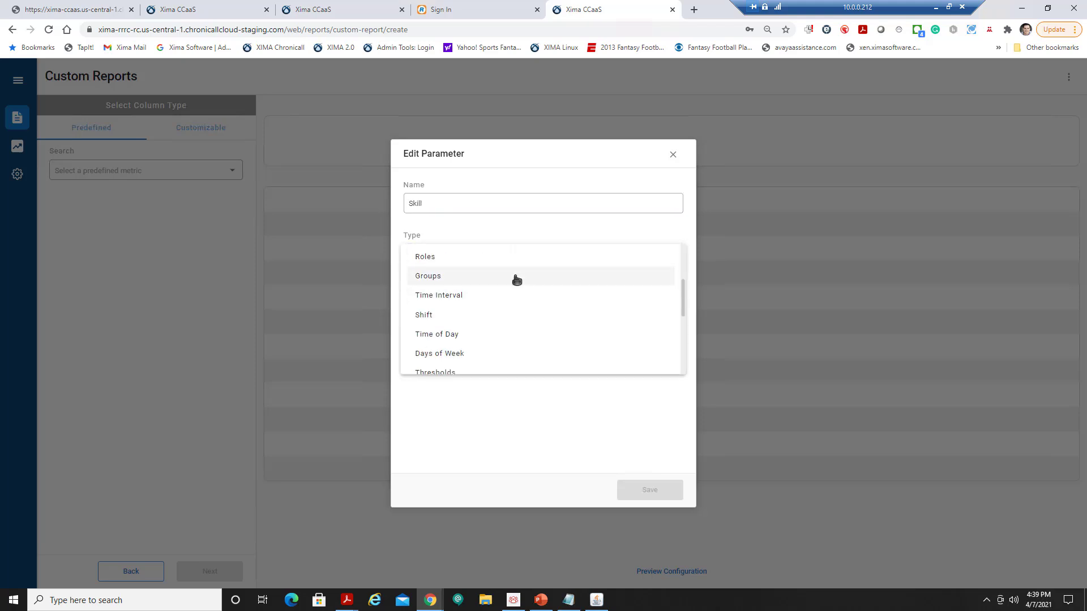
scroll(483, 290, up, 1)
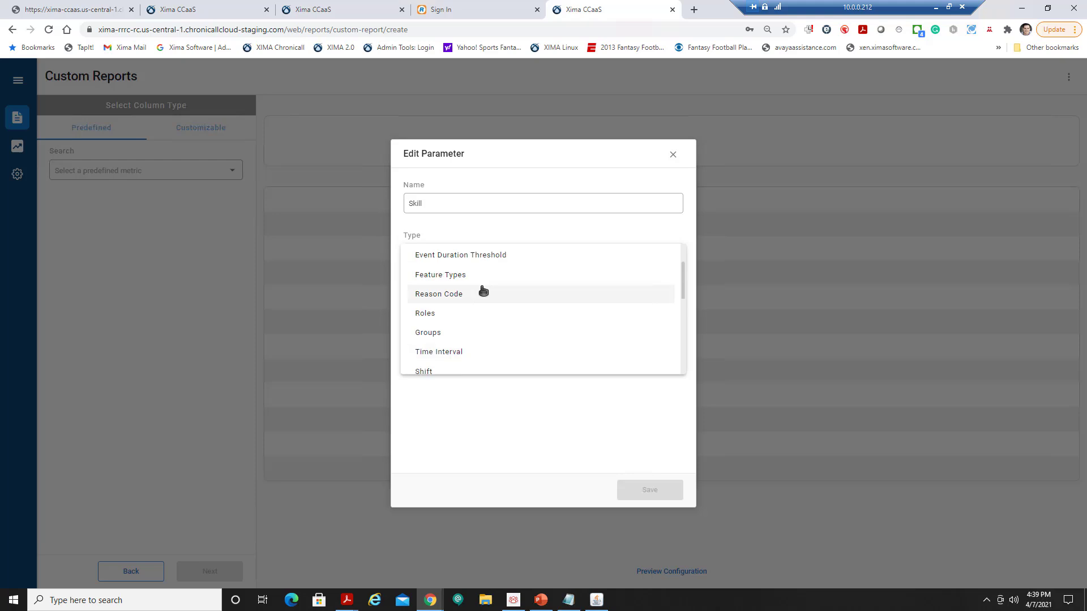
click(464, 333)
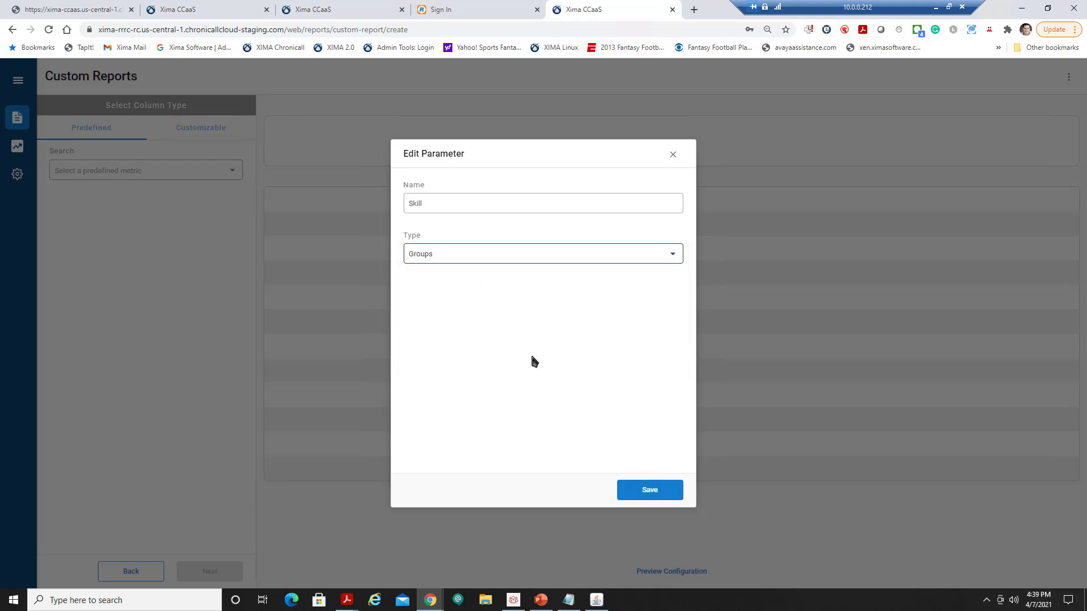
click(640, 495)
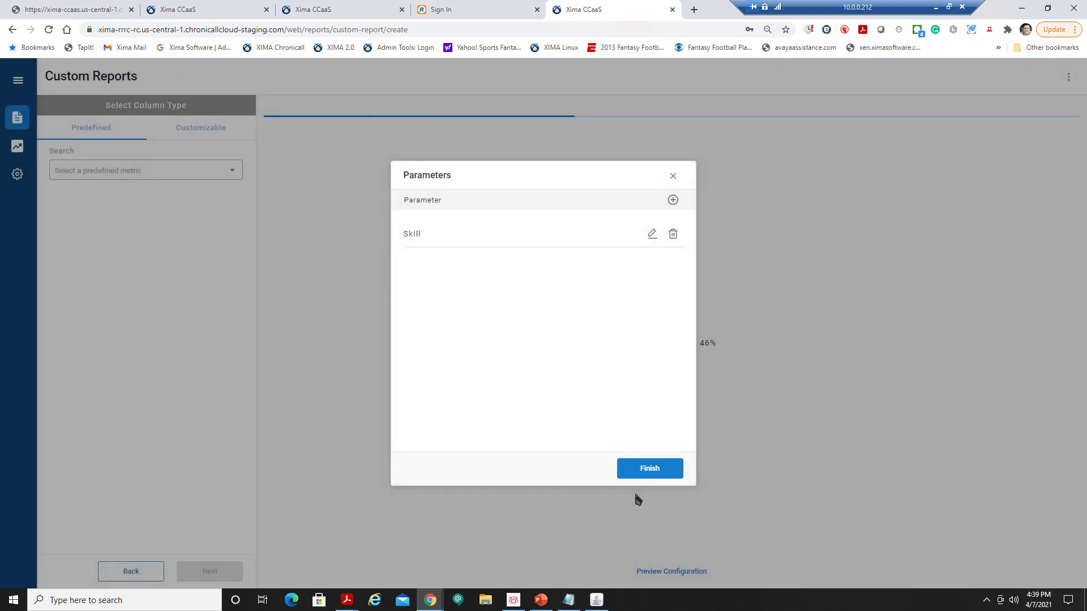
click(649, 475)
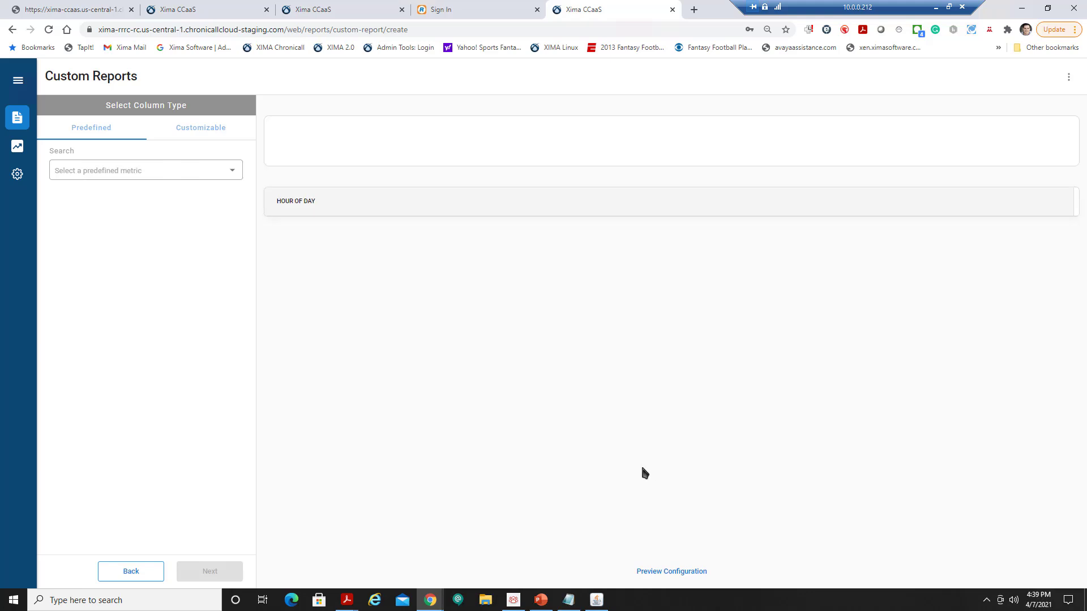
Choose the customizable Call Count metric for the new column.
click(218, 172)
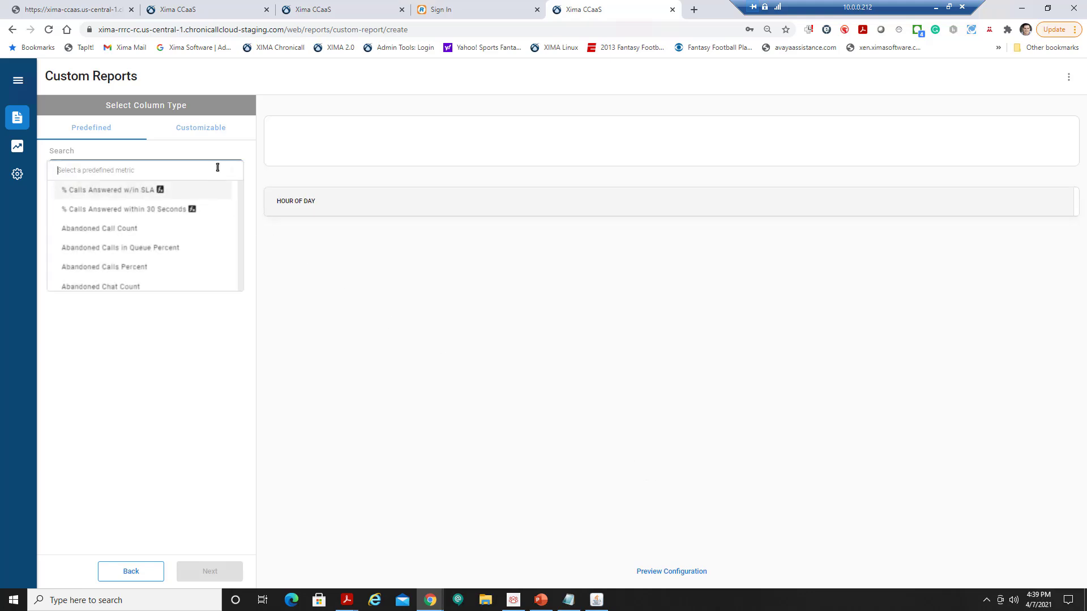
click(204, 127)
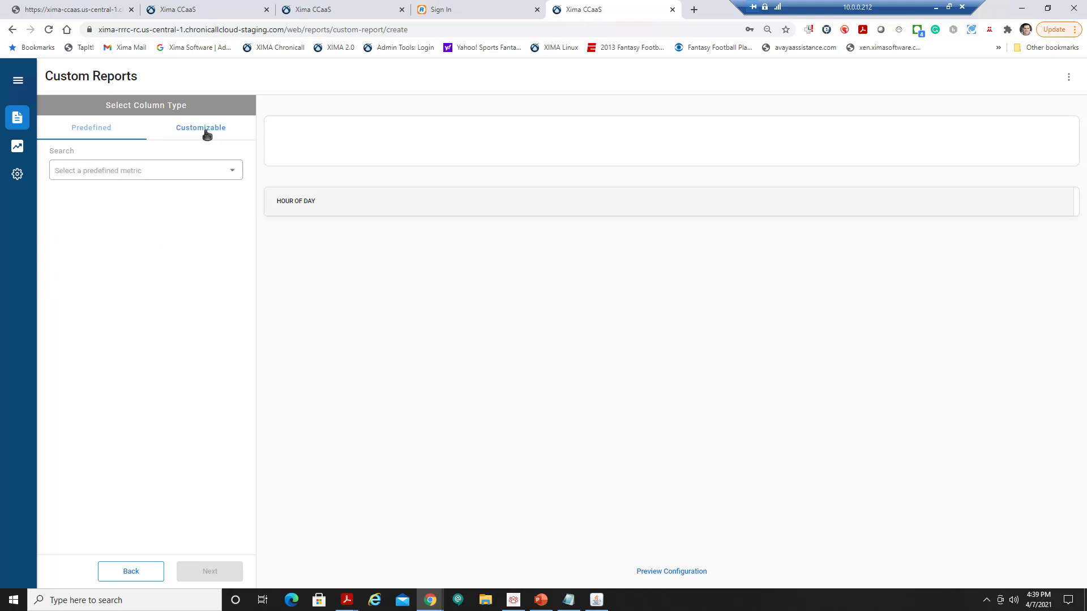
click(229, 172)
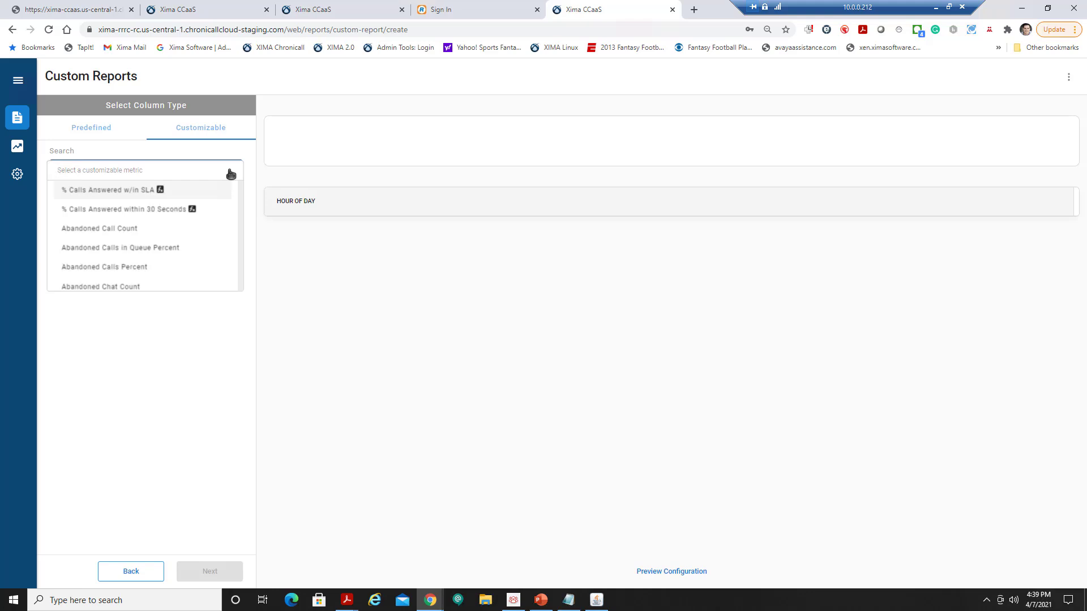
text(call)
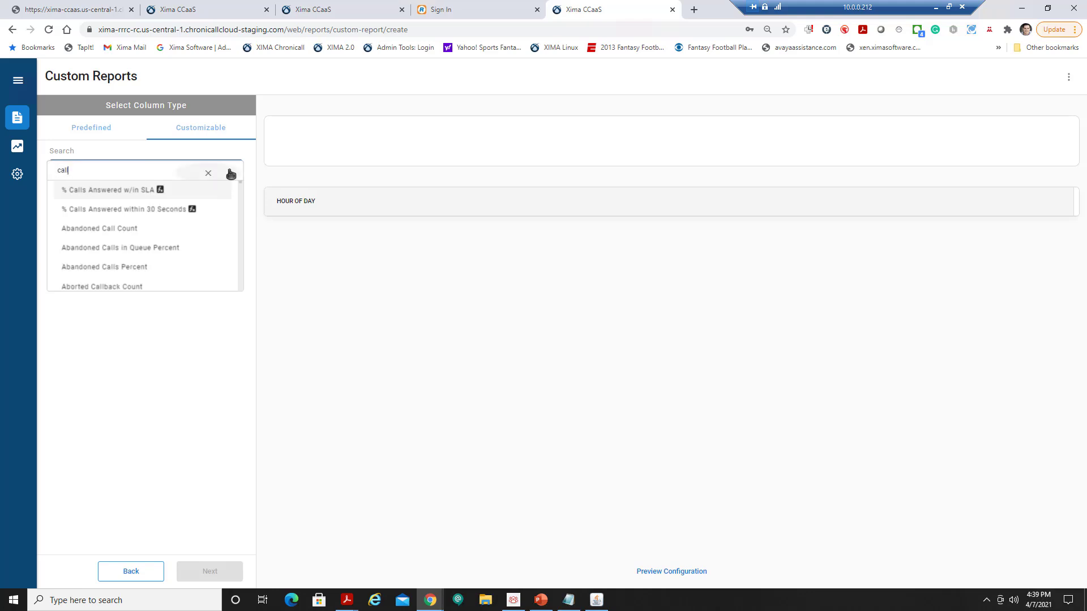
text( co)
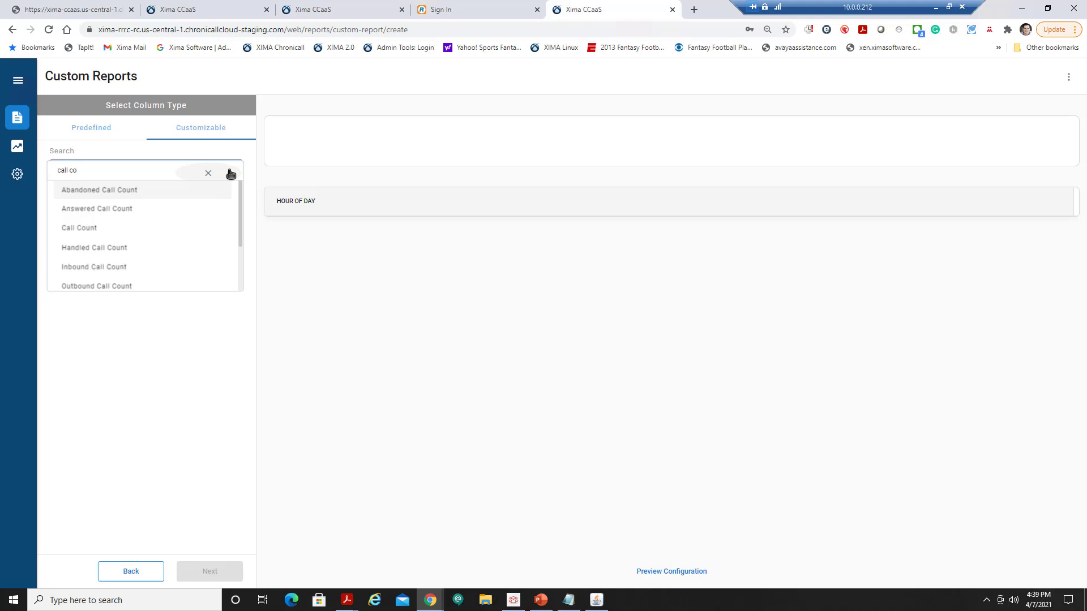
click(140, 228)
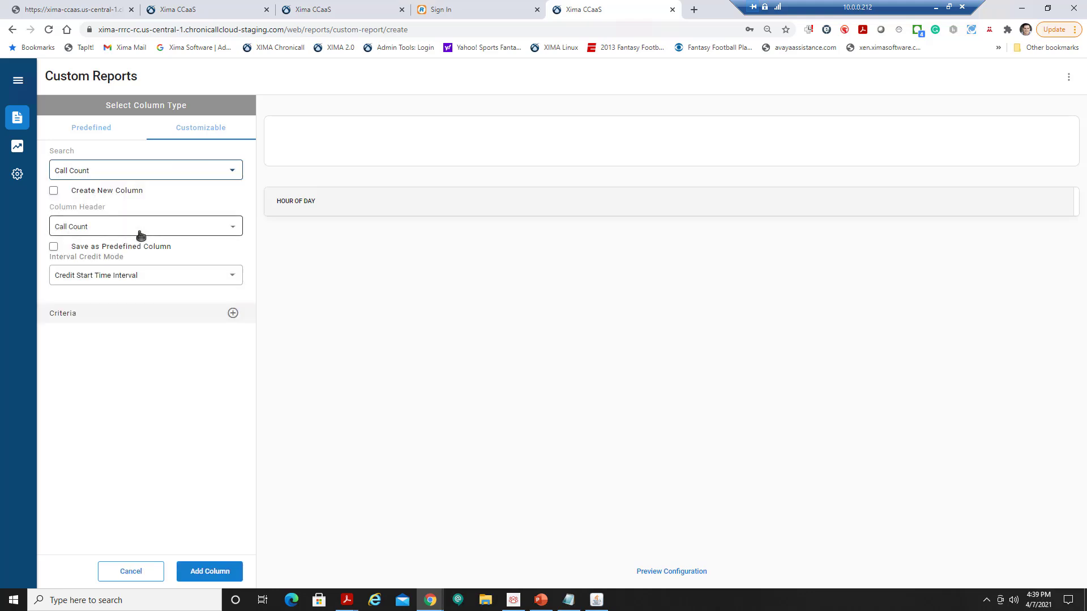
Add a Skill criterion assigned to the Skill parameter and add the Call Count column.
click(233, 313)
click(147, 352)
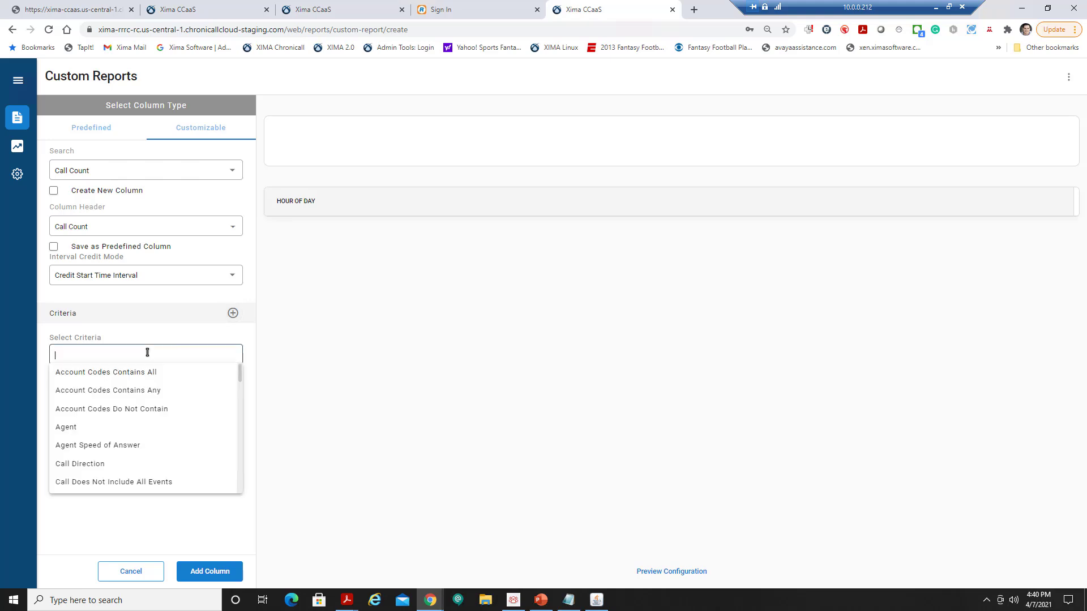
text(skill)
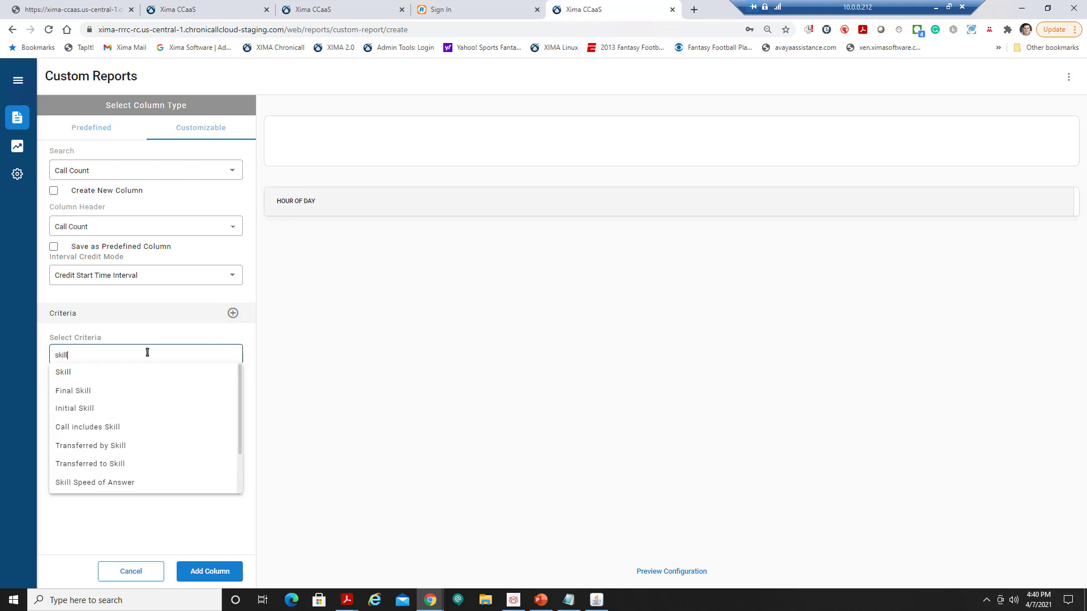
click(136, 372)
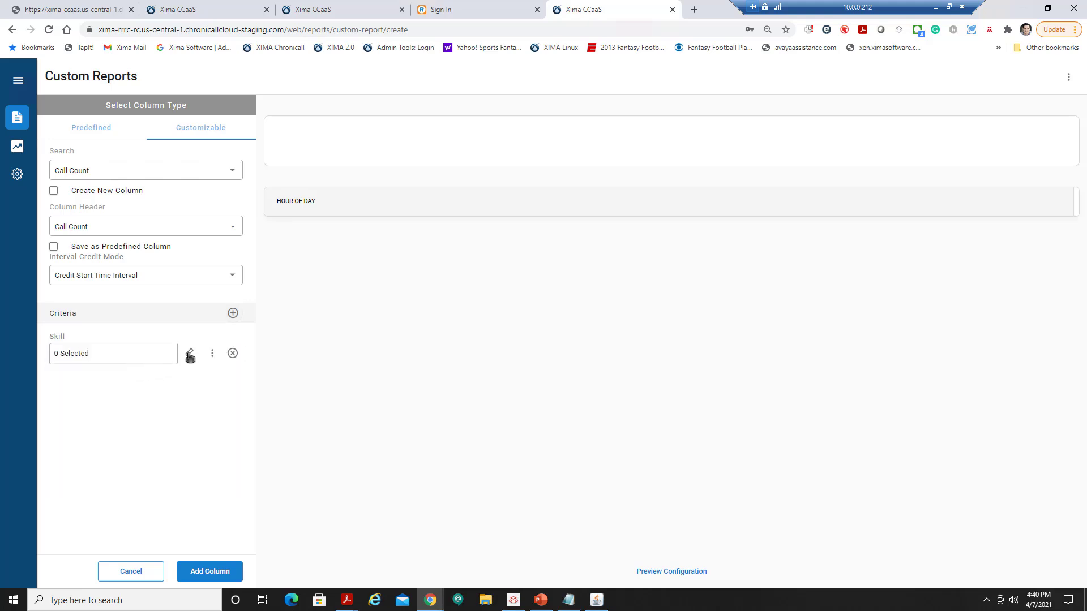
click(189, 353)
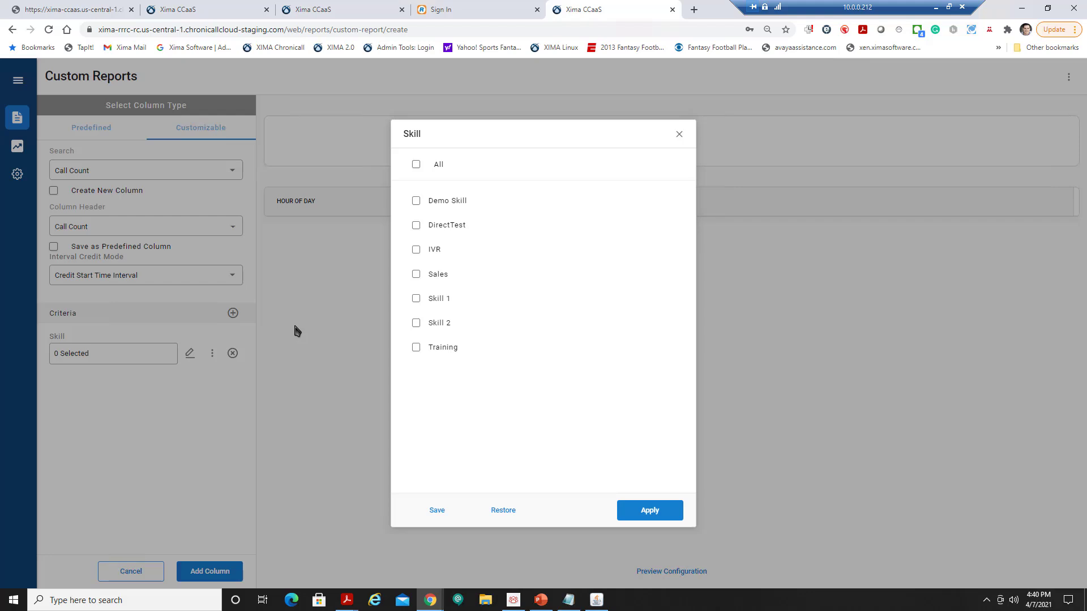
click(678, 135)
click(213, 353)
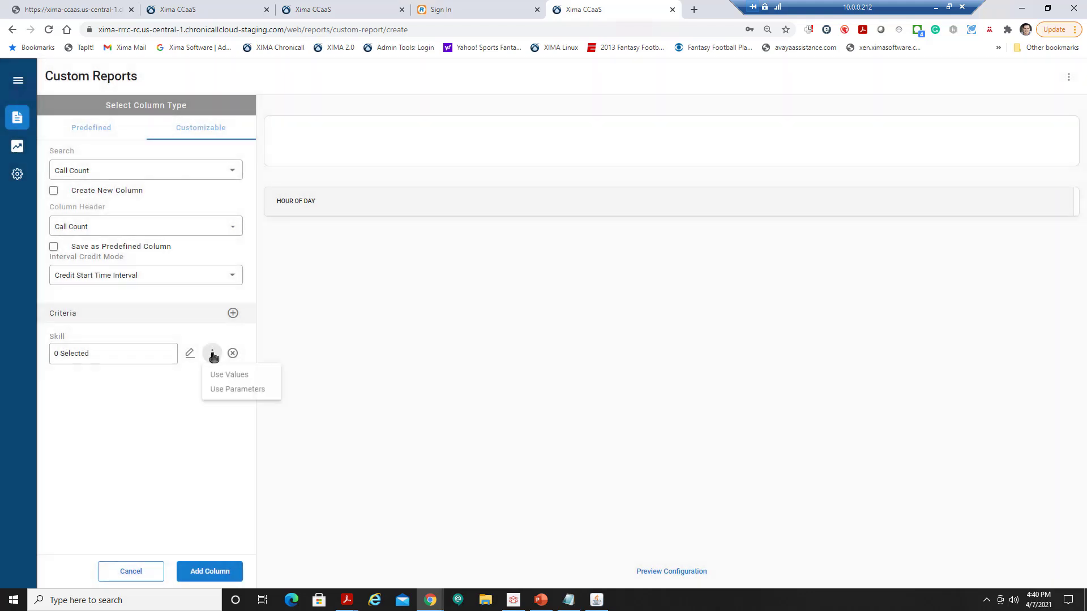
mouse_move(240, 390)
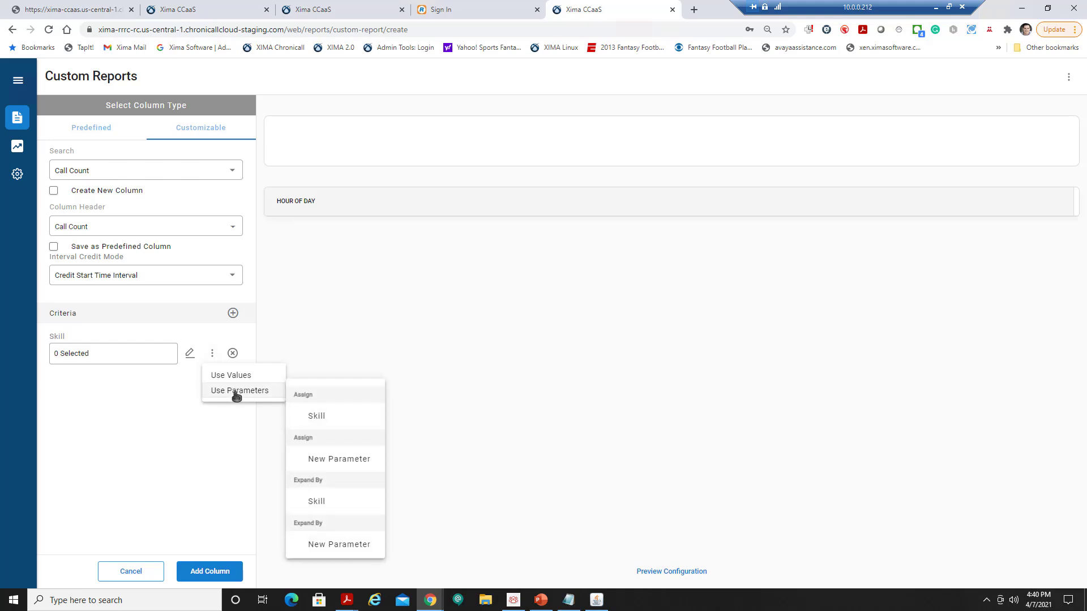
click(319, 416)
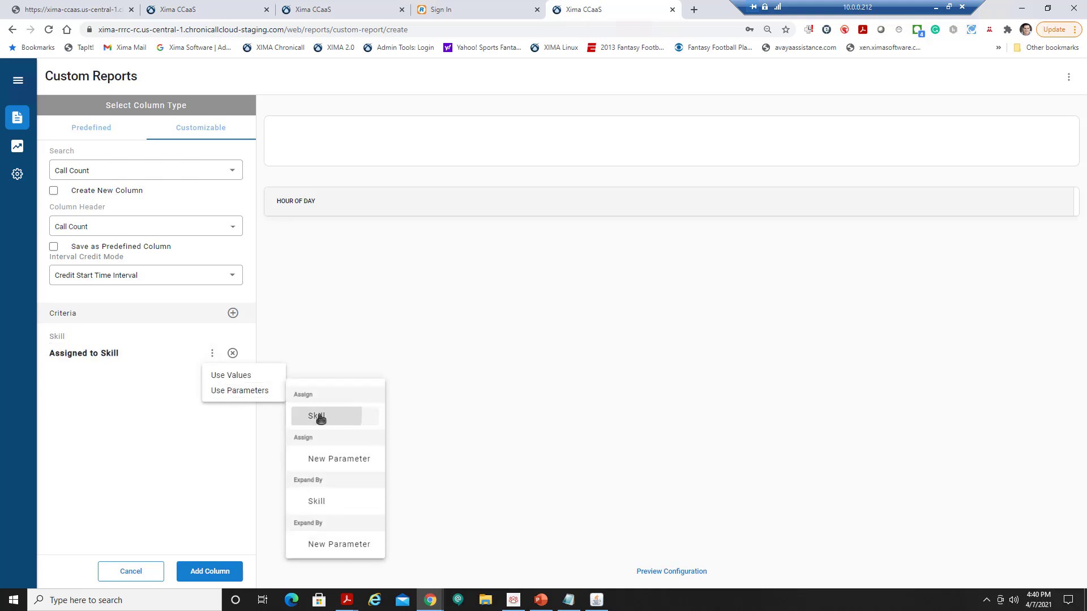
click(212, 353)
mouse_move(240, 392)
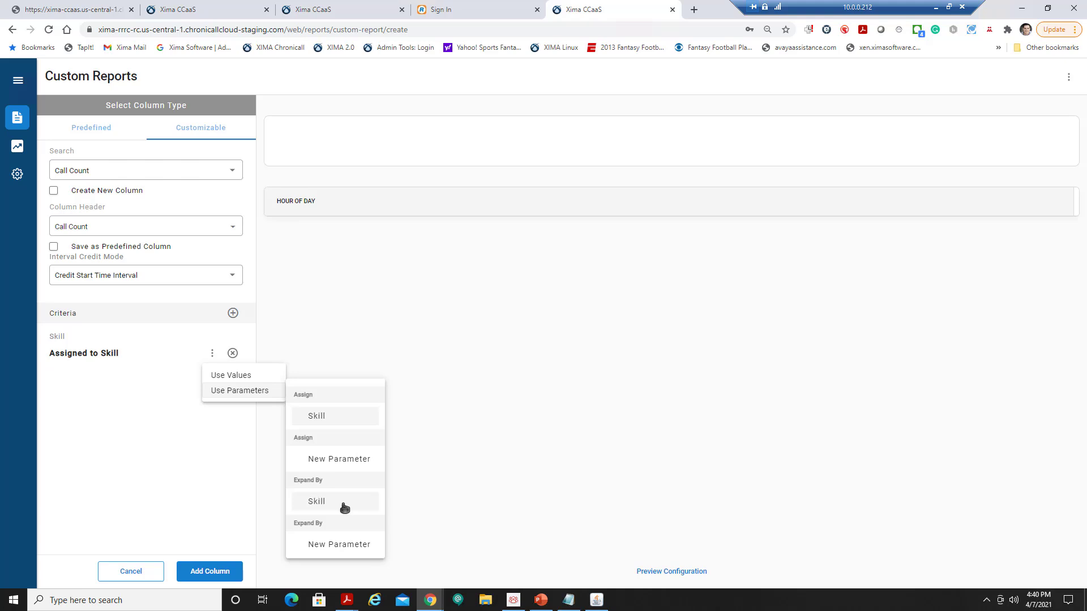
click(321, 420)
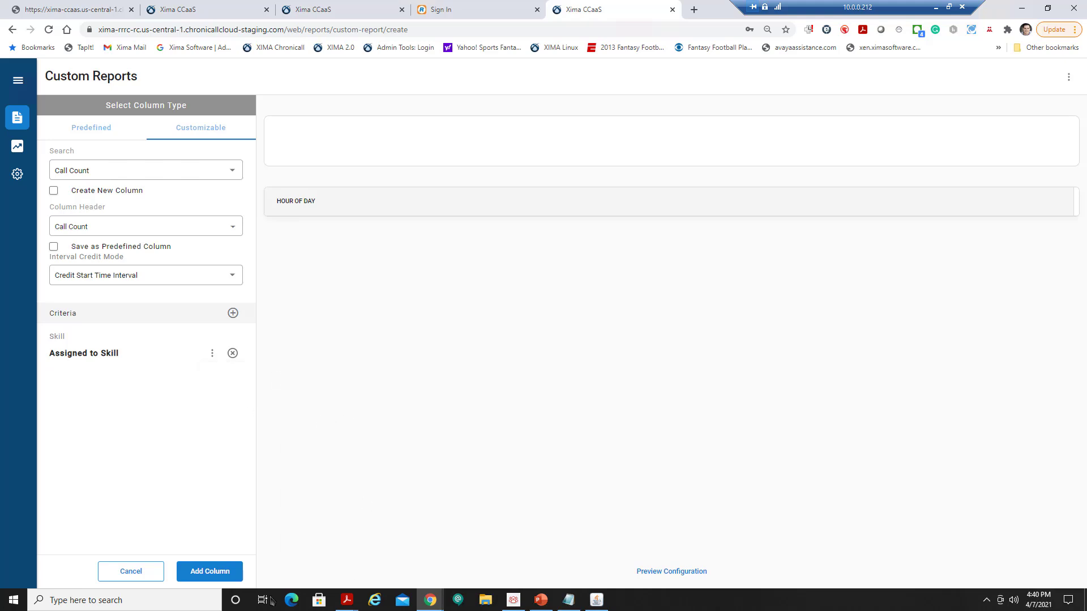
click(222, 572)
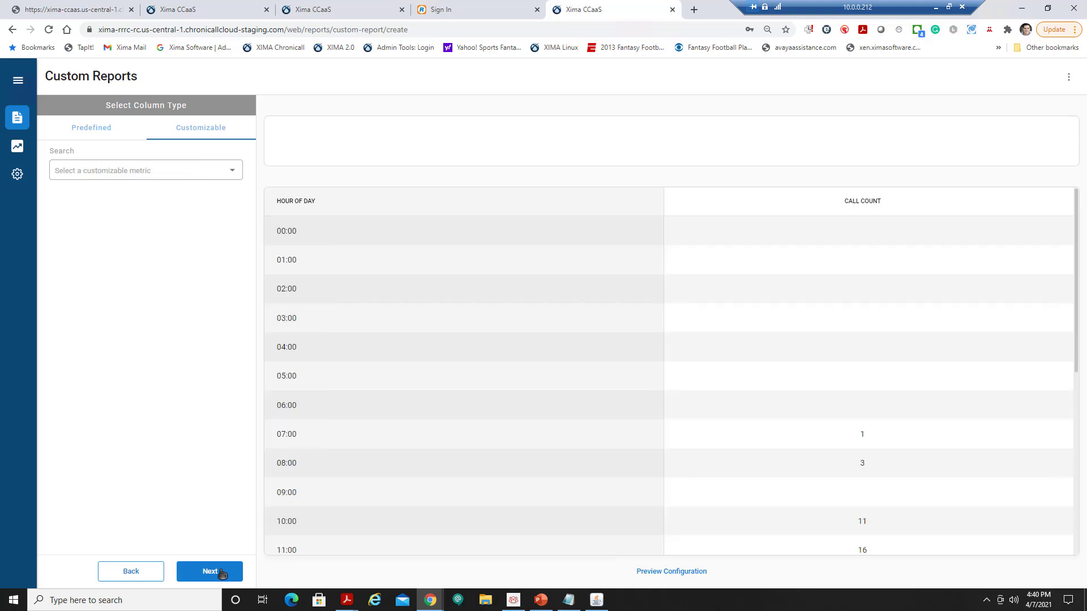
Choose Answered Call Count as the next column metric.
click(228, 172)
text(answ)
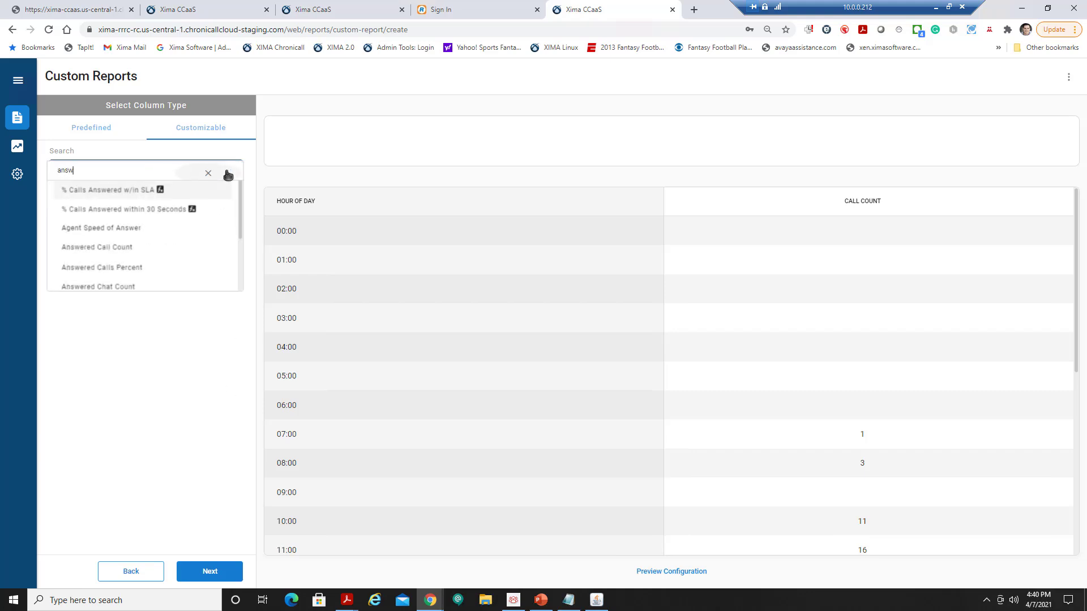
click(141, 252)
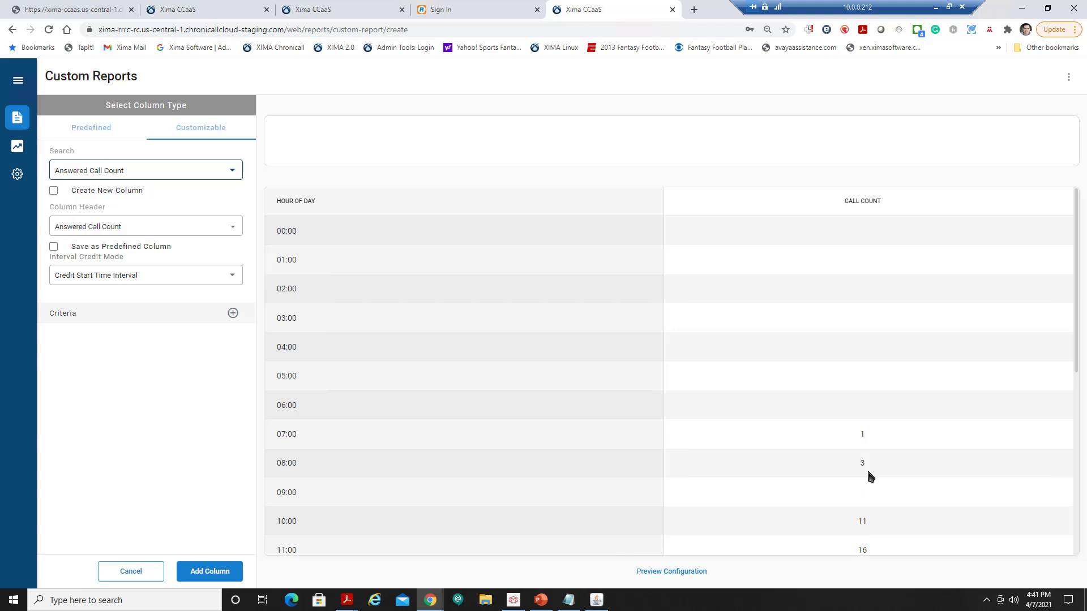
Add a Skill criterion assigned to the Skill parameter and add the column.
click(232, 313)
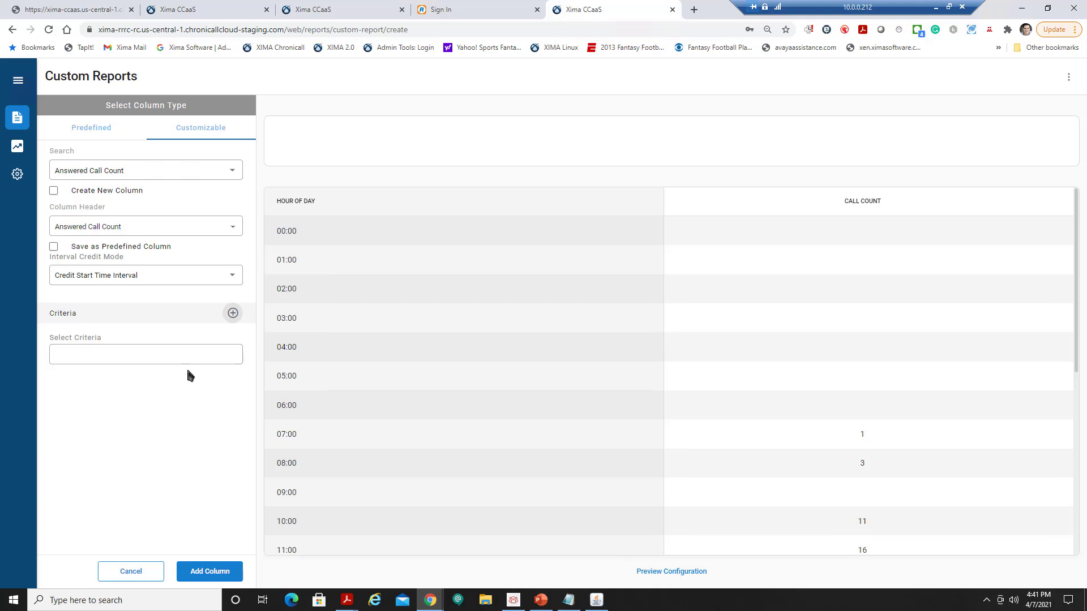
click(182, 356)
text(skill)
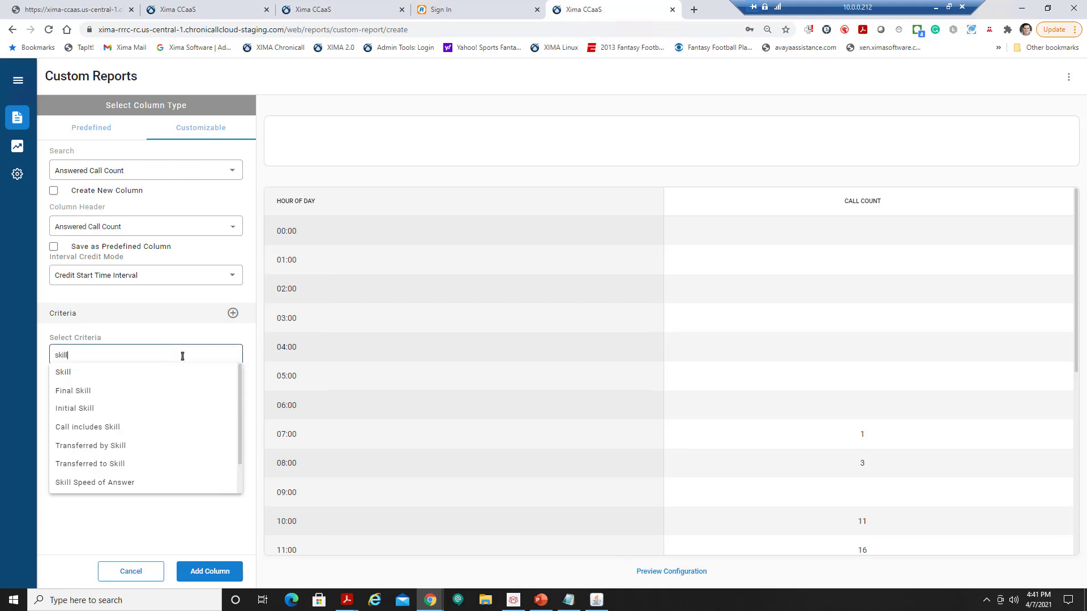
click(161, 372)
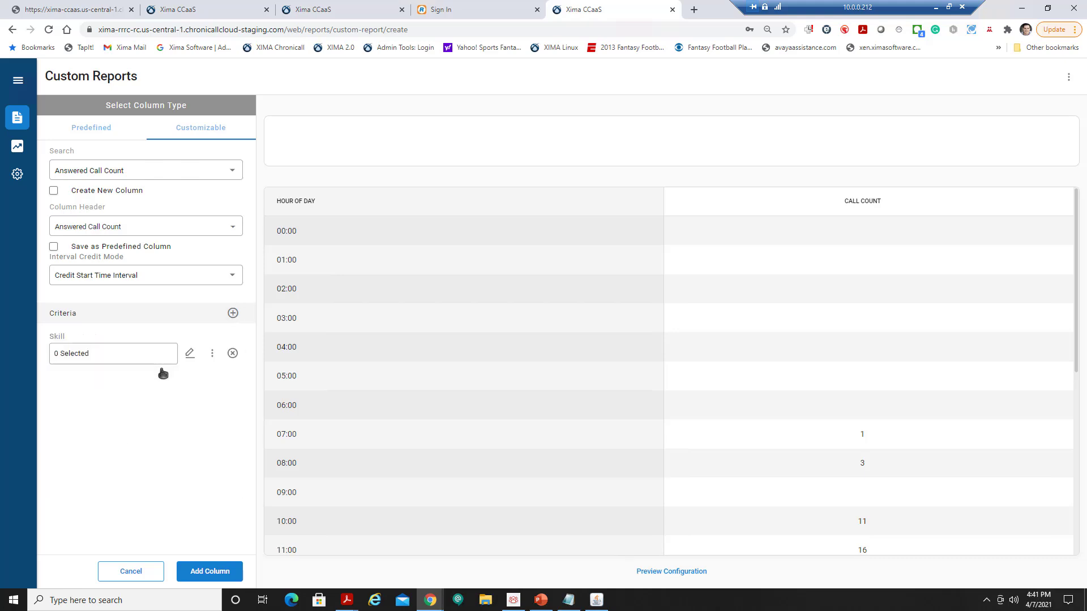
click(211, 354)
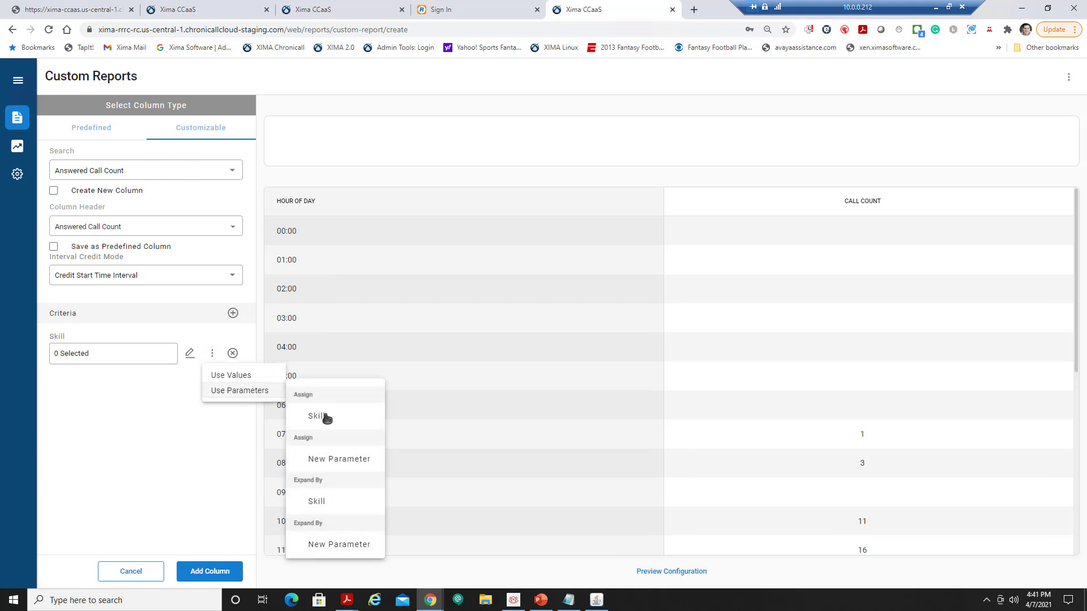
click(327, 421)
click(212, 570)
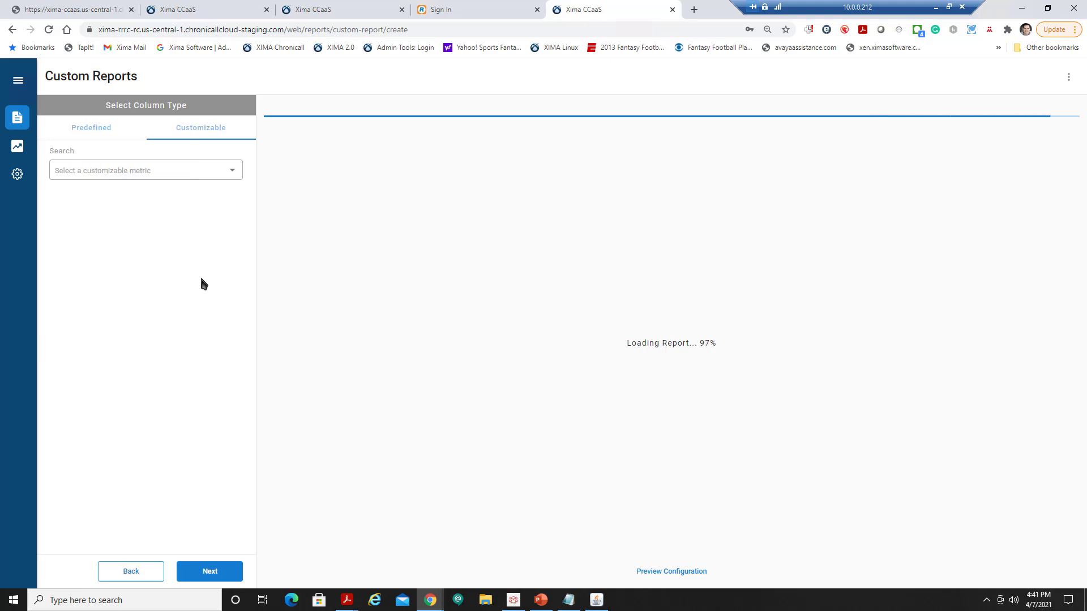
Choose Abandoned Call Count with a Skill criterion assigned to the Skill parameter.
click(230, 176)
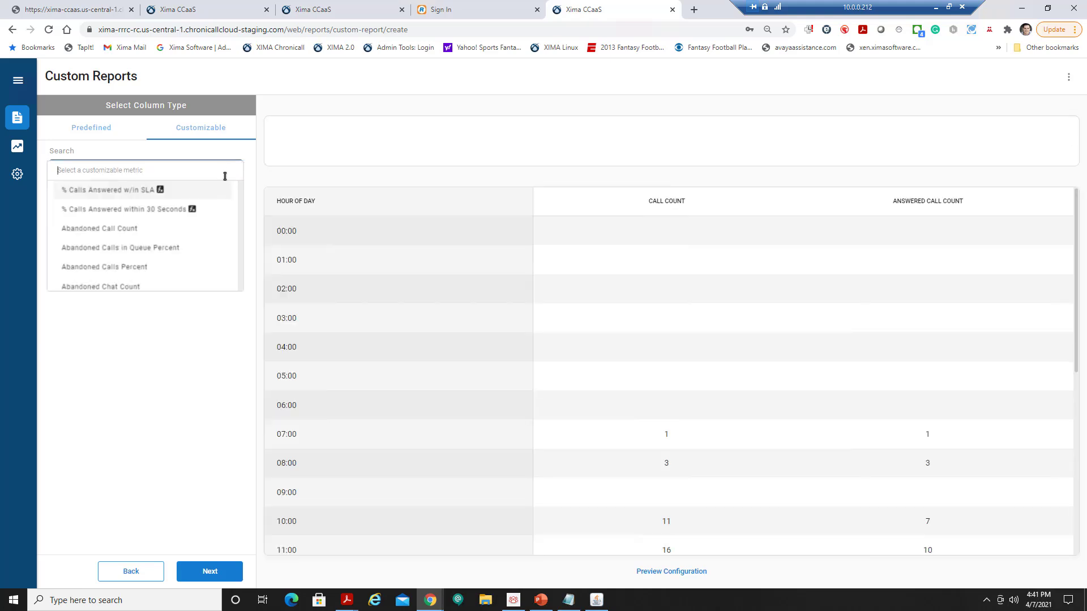
click(170, 229)
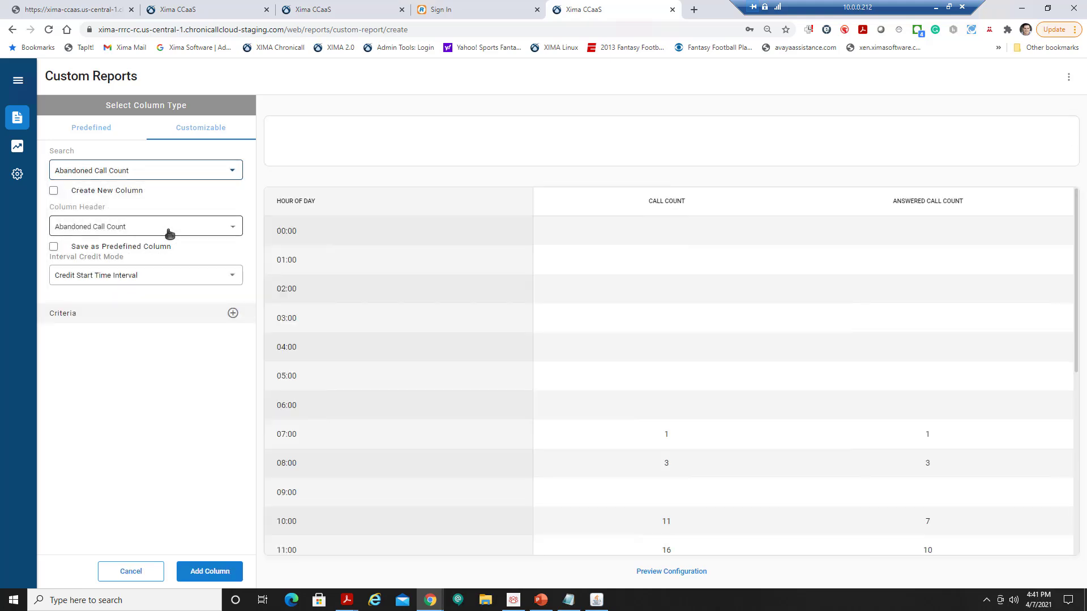
click(233, 313)
click(155, 353)
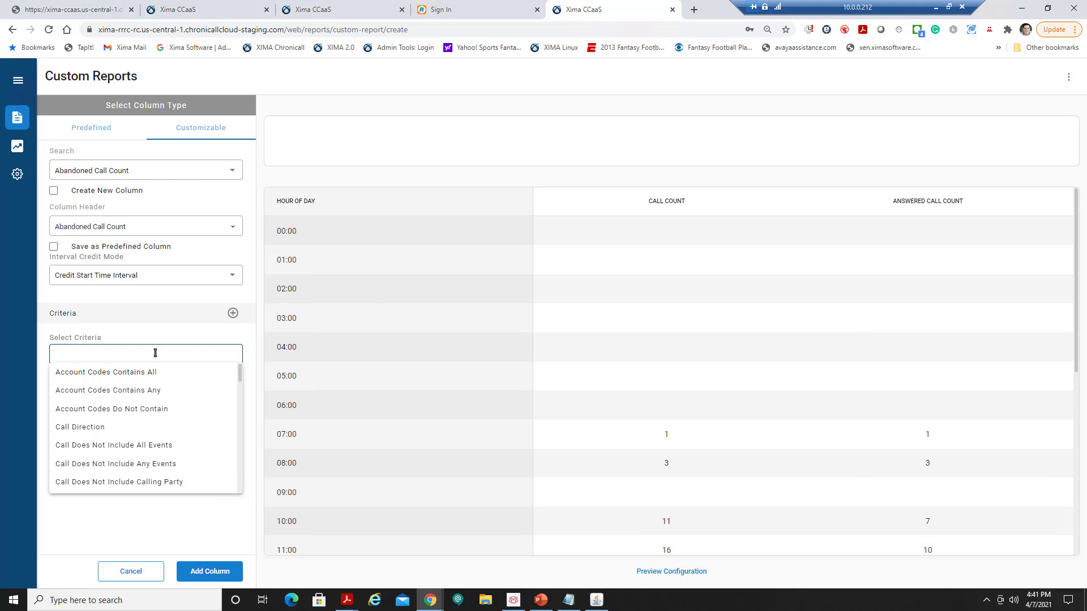
text(skill)
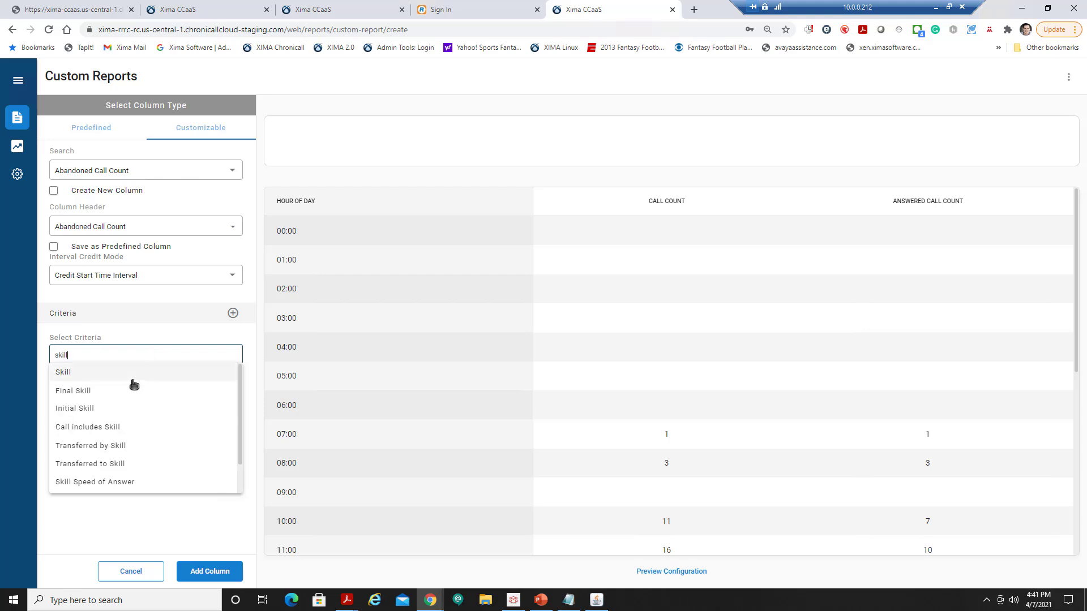
click(135, 374)
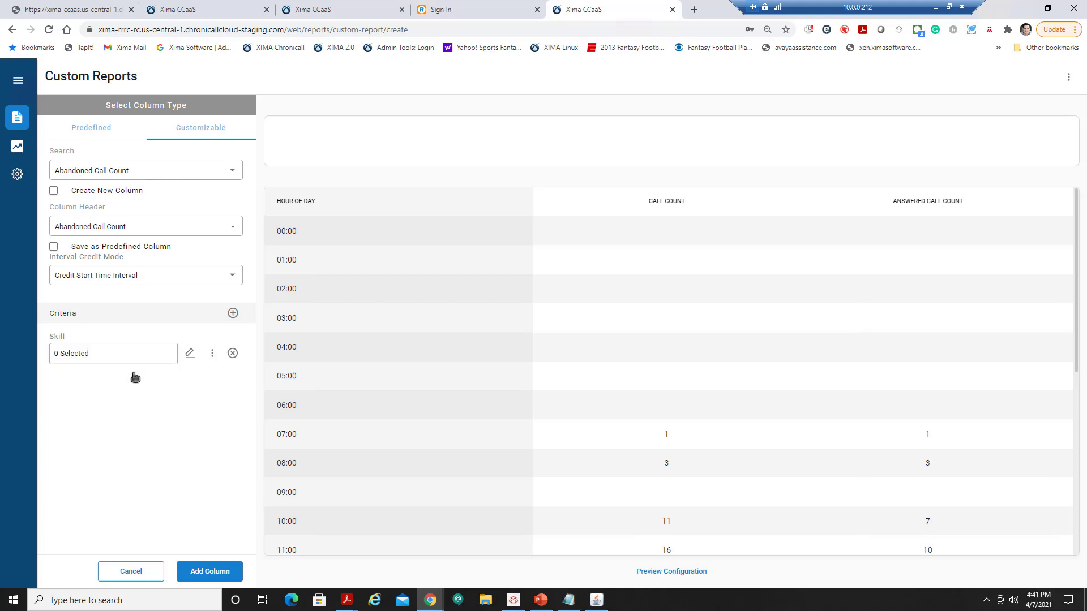
click(212, 353)
mouse_move(264, 396)
click(317, 416)
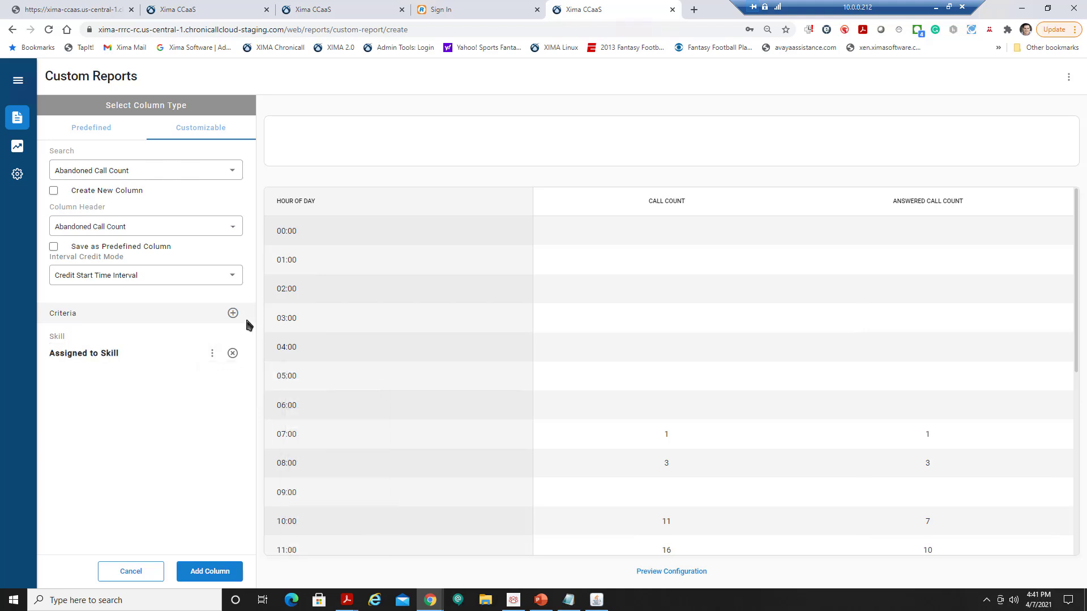
Add a Call Duration criterion limited to less than or equal to 00:00:30.
click(233, 313)
click(165, 357)
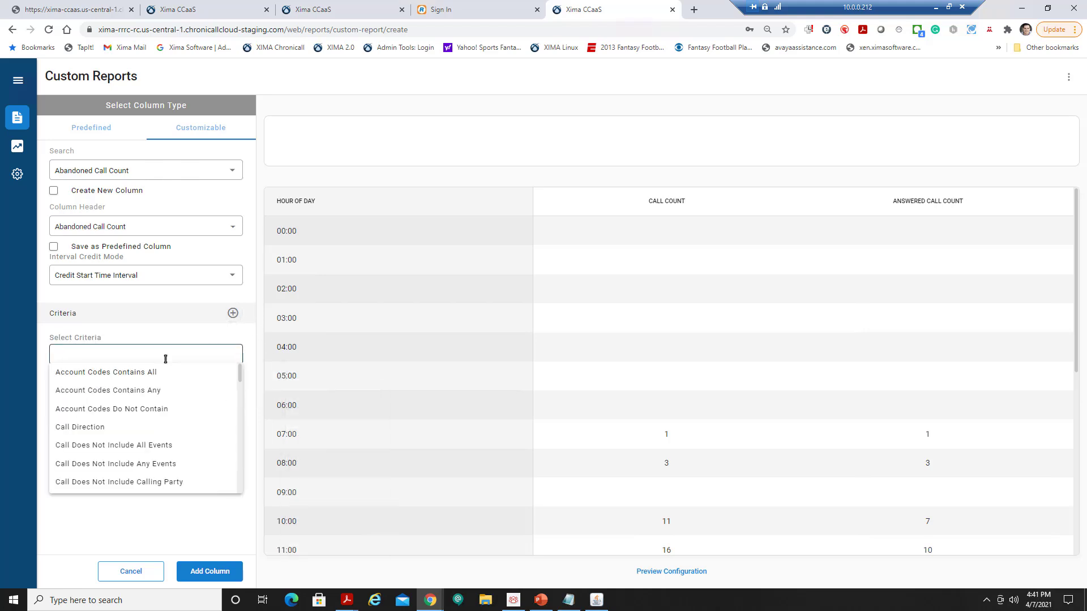
text(call)
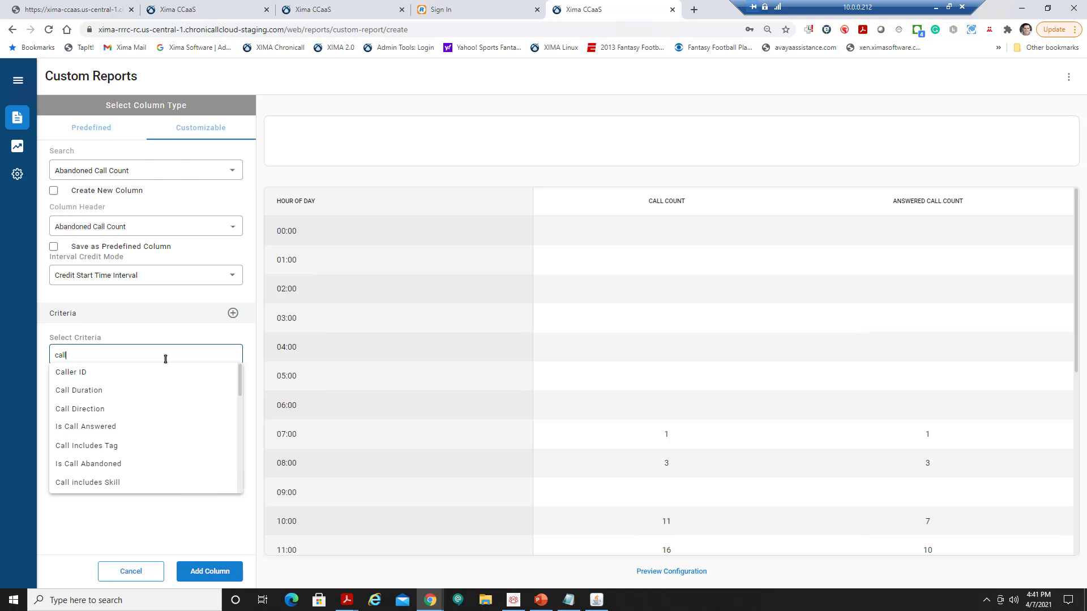
click(136, 390)
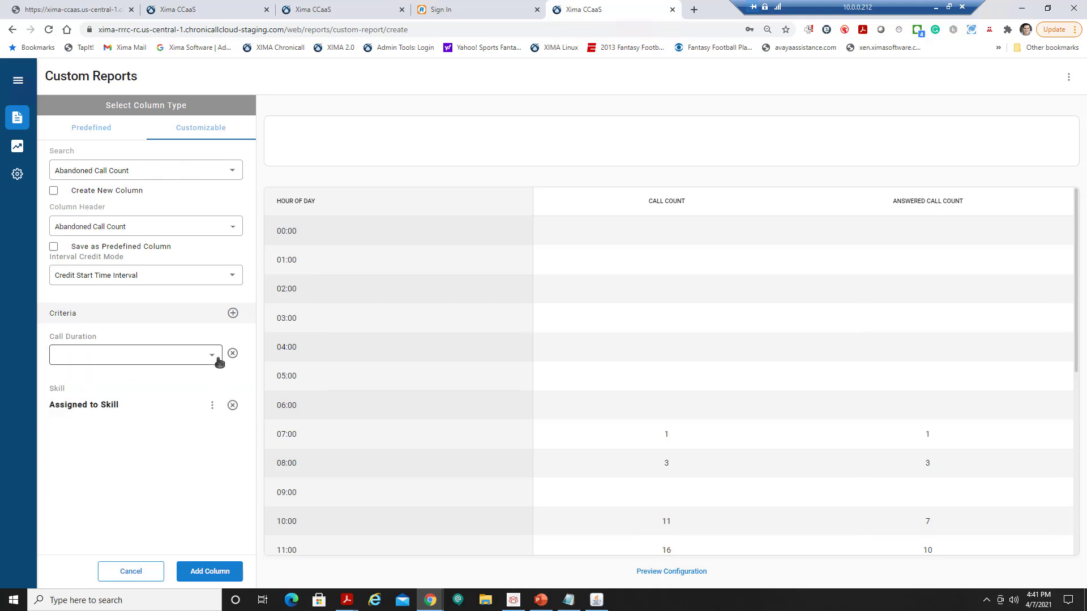
click(219, 361)
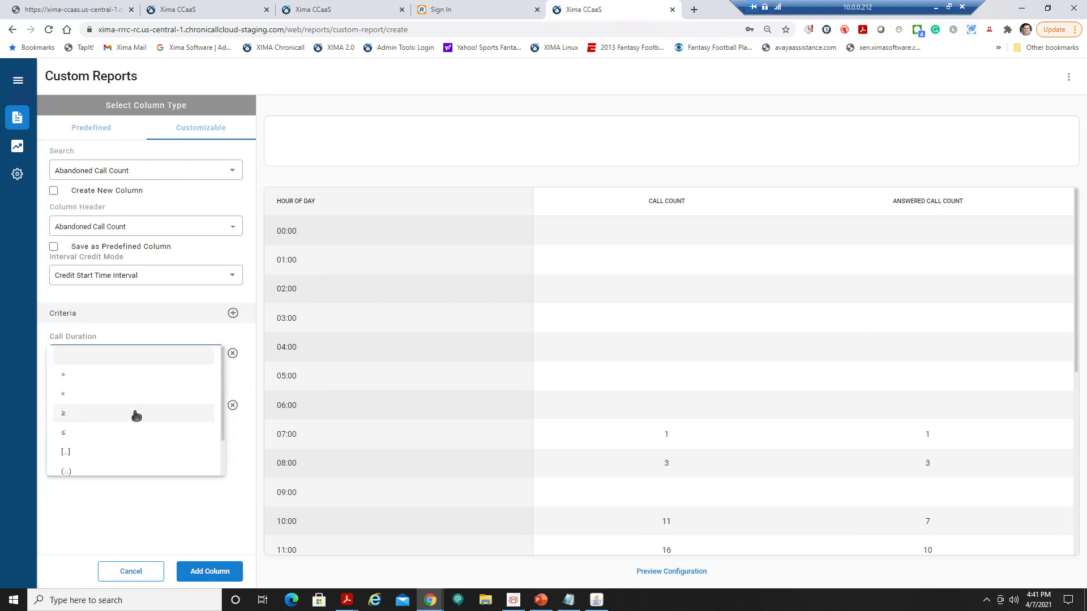
click(108, 432)
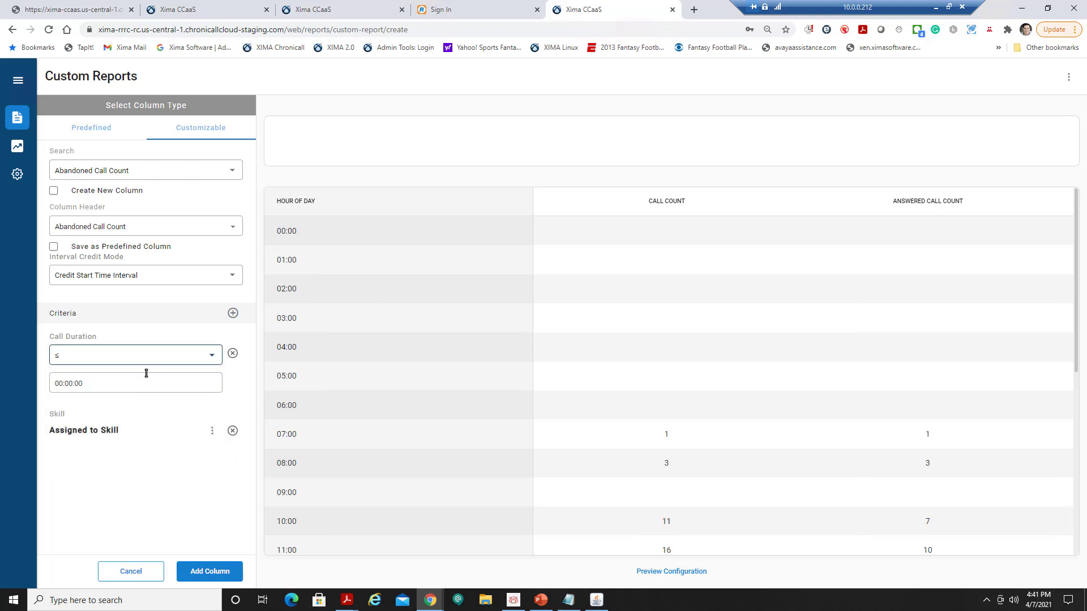
click(76, 384)
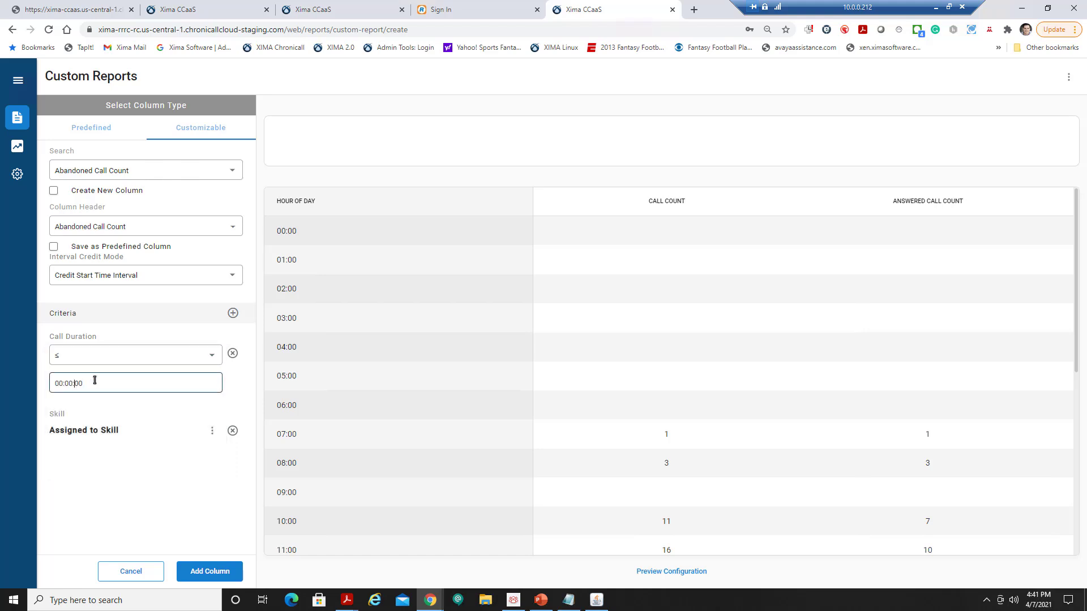
drag(95, 380, 102, 380)
text(30)
Rename the column header to 'Abandoned Call Count <30', leaving it unsaved as predefined.
click(140, 229)
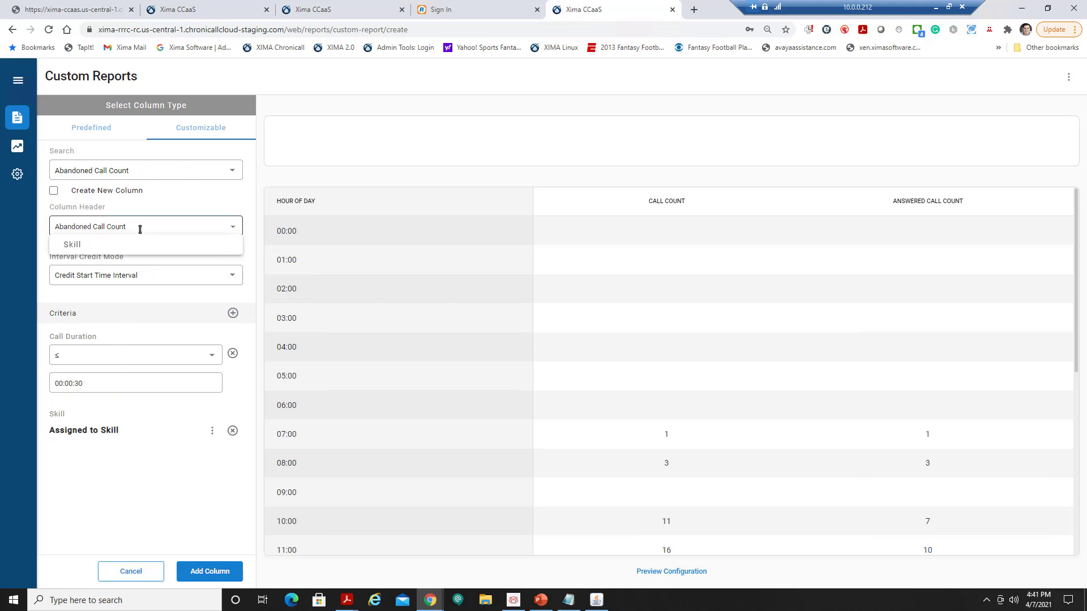
text(<30)
click(210, 569)
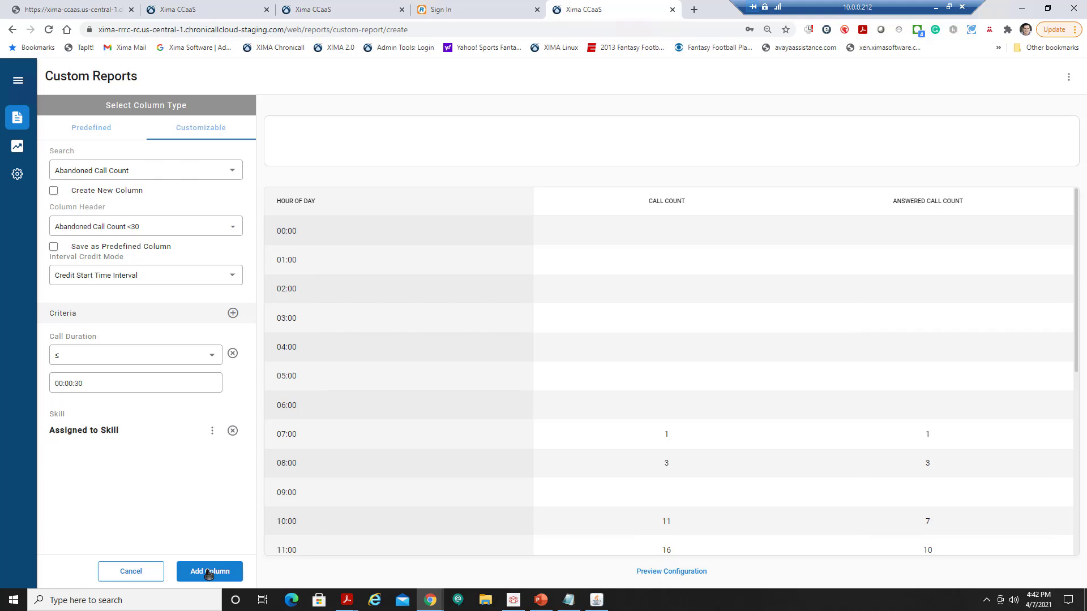
click(111, 249)
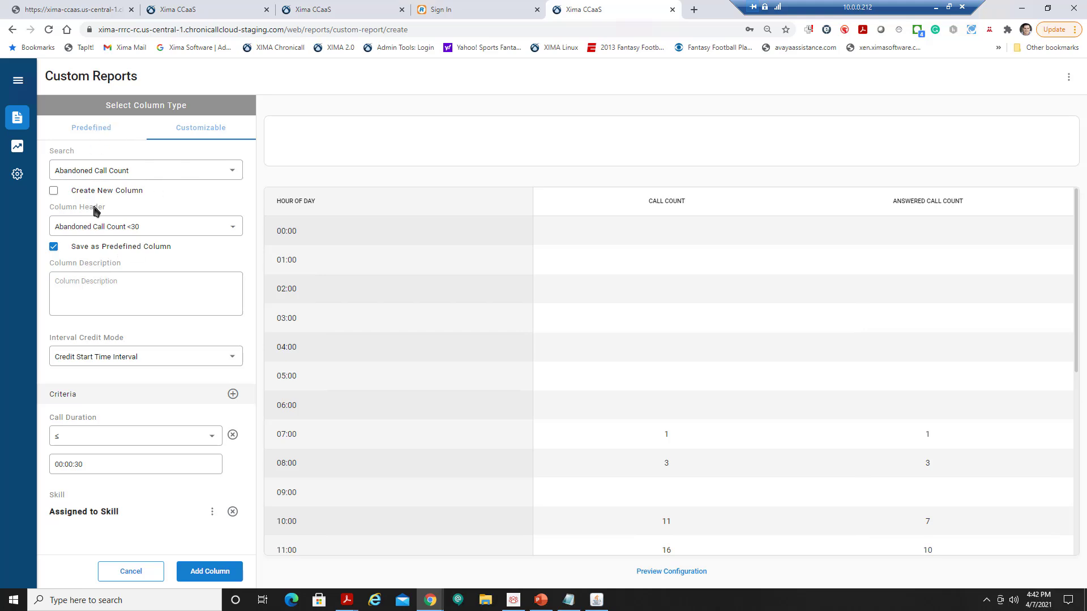
click(87, 249)
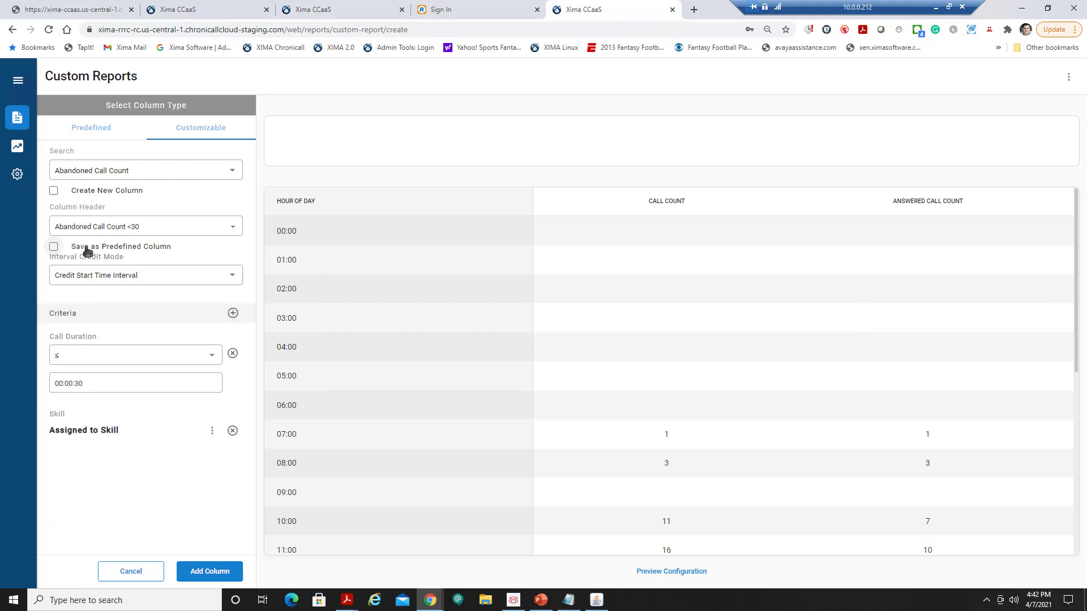
Add the <30 column, then start another Abandoned Call Count column with a Skill criterion.
click(209, 571)
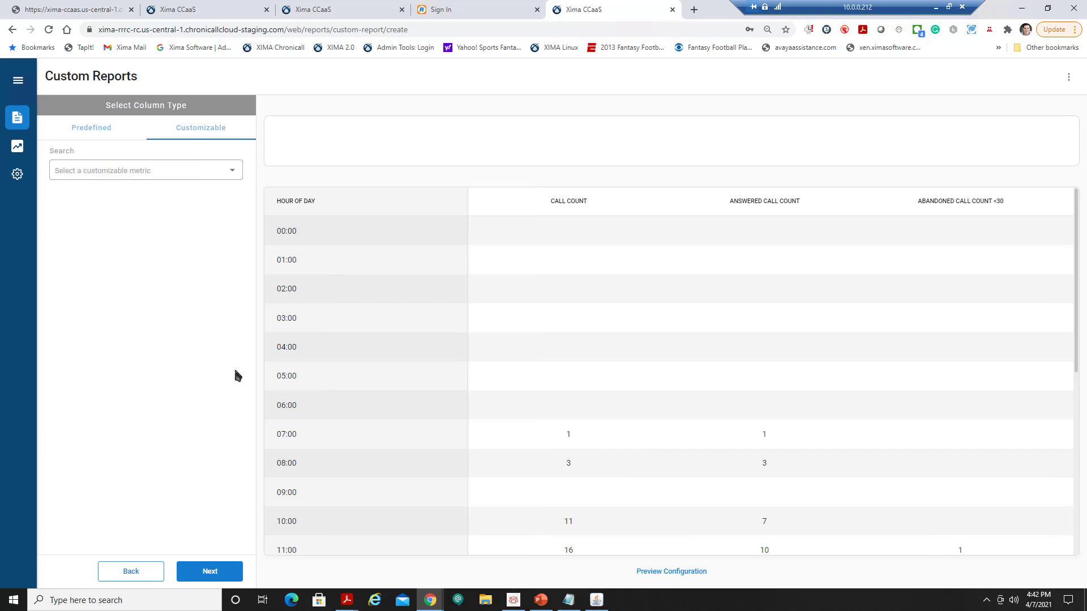
click(233, 177)
click(218, 231)
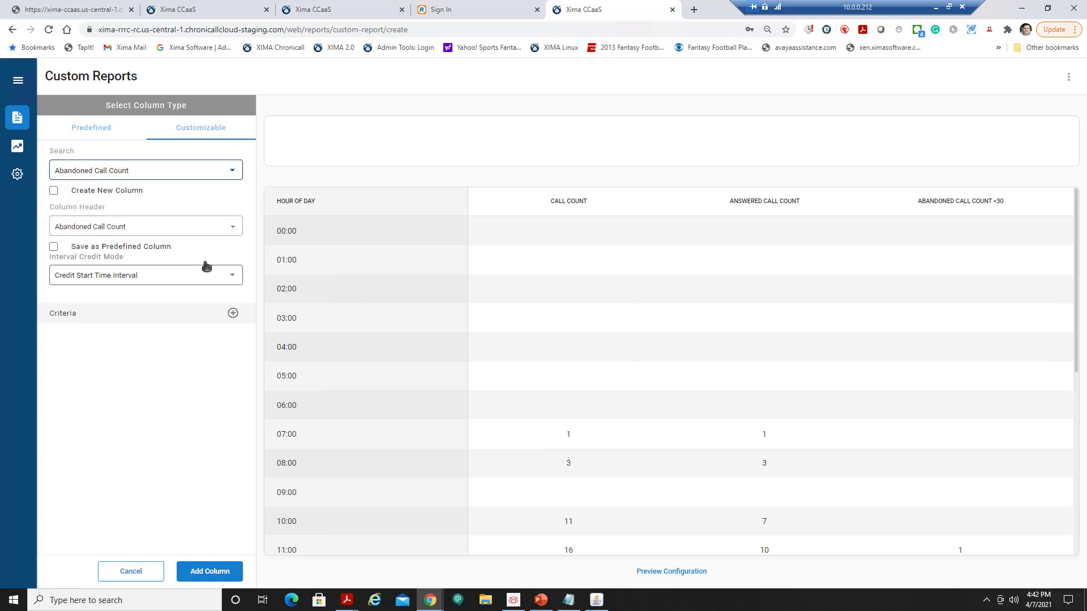
click(233, 314)
click(159, 352)
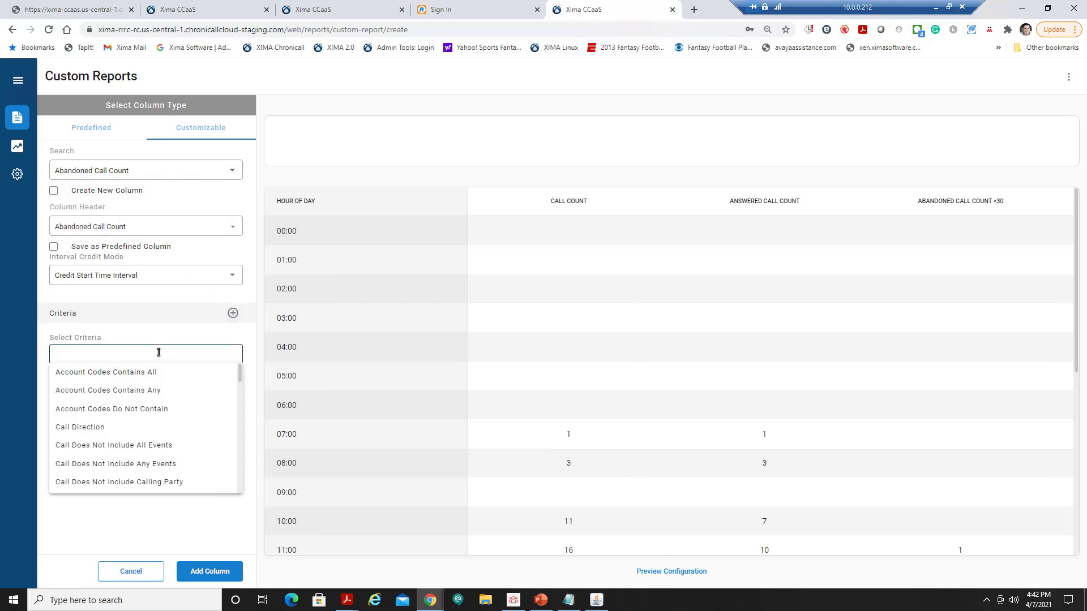
text(skill)
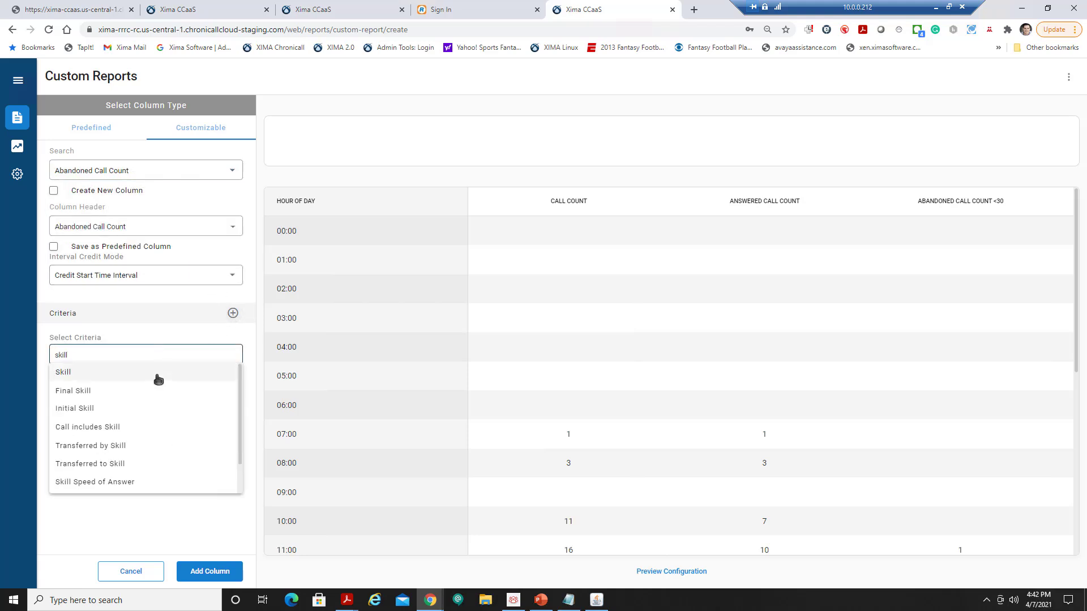
click(155, 373)
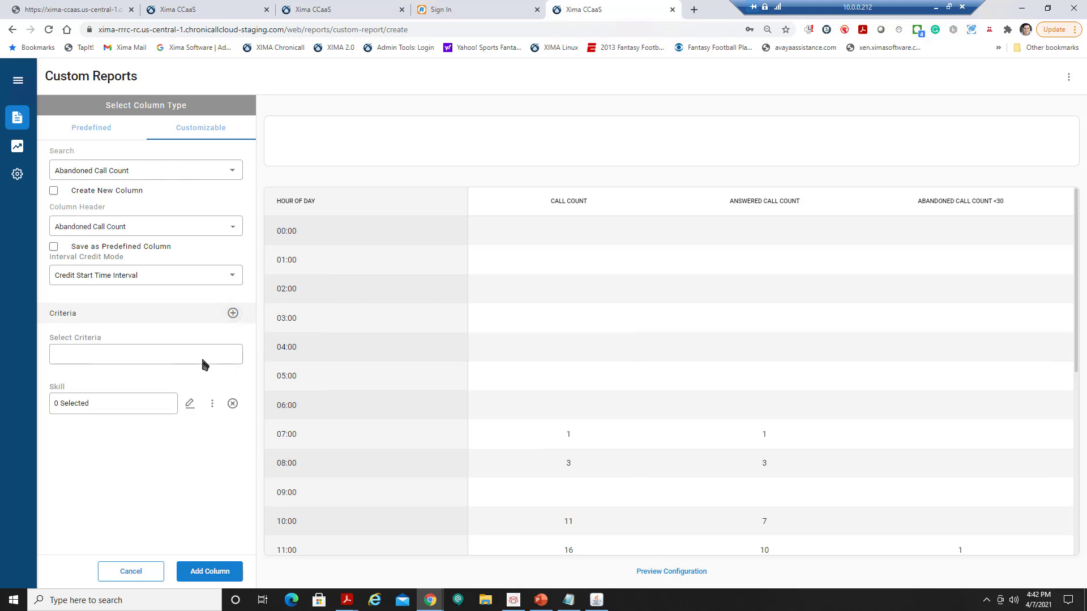
Add a Call Duration criterion of greater than or equal to 00:00:31.
click(202, 356)
scroll(198, 379, down, 8)
scroll(197, 389, up, 10)
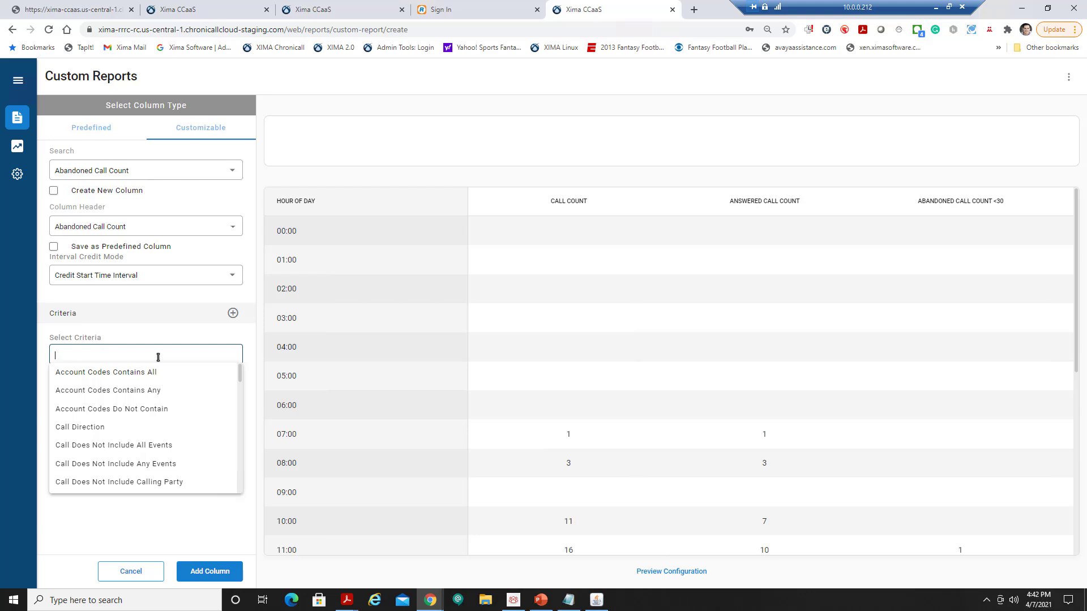
text(call du)
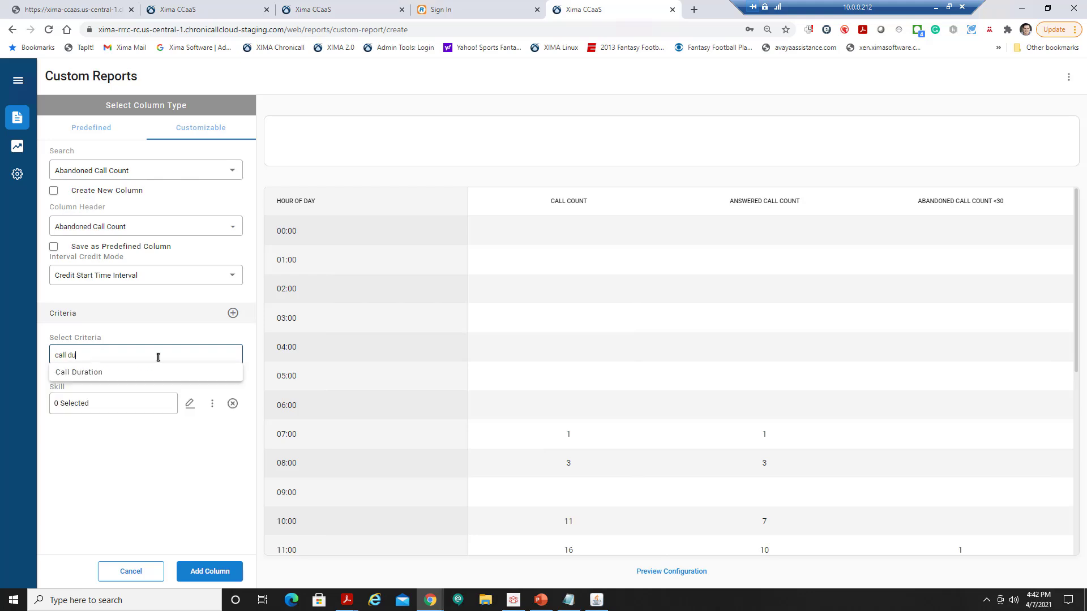
click(153, 372)
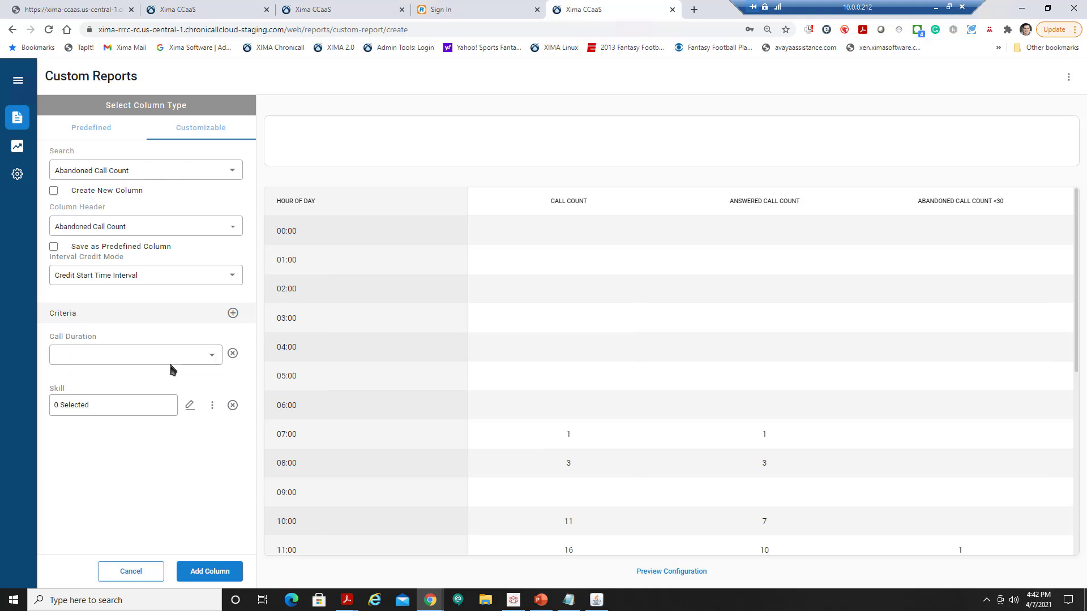
click(210, 355)
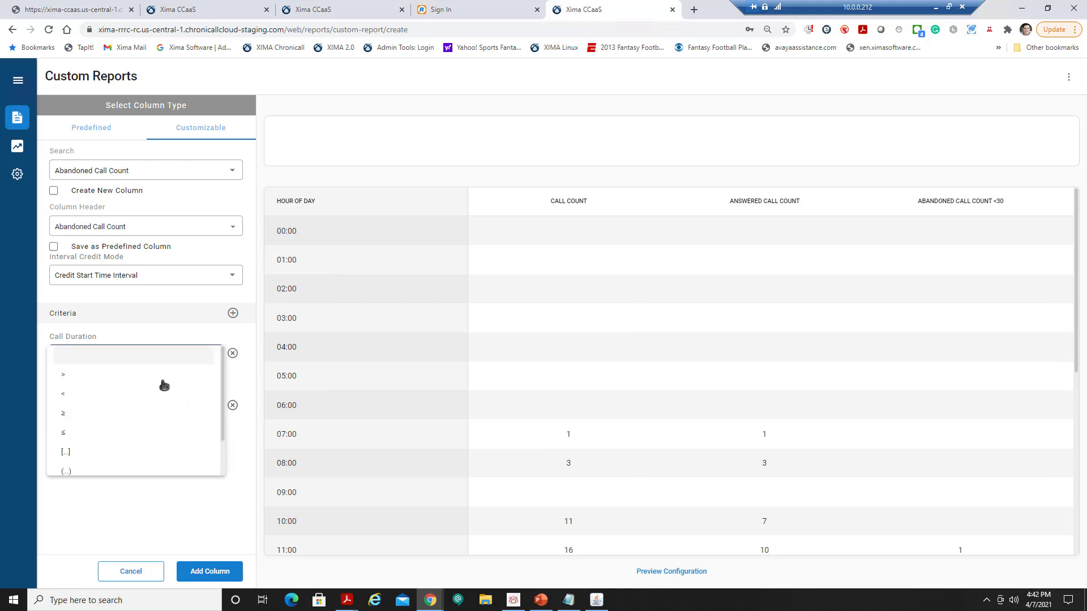
click(83, 417)
drag(75, 384, 89, 385)
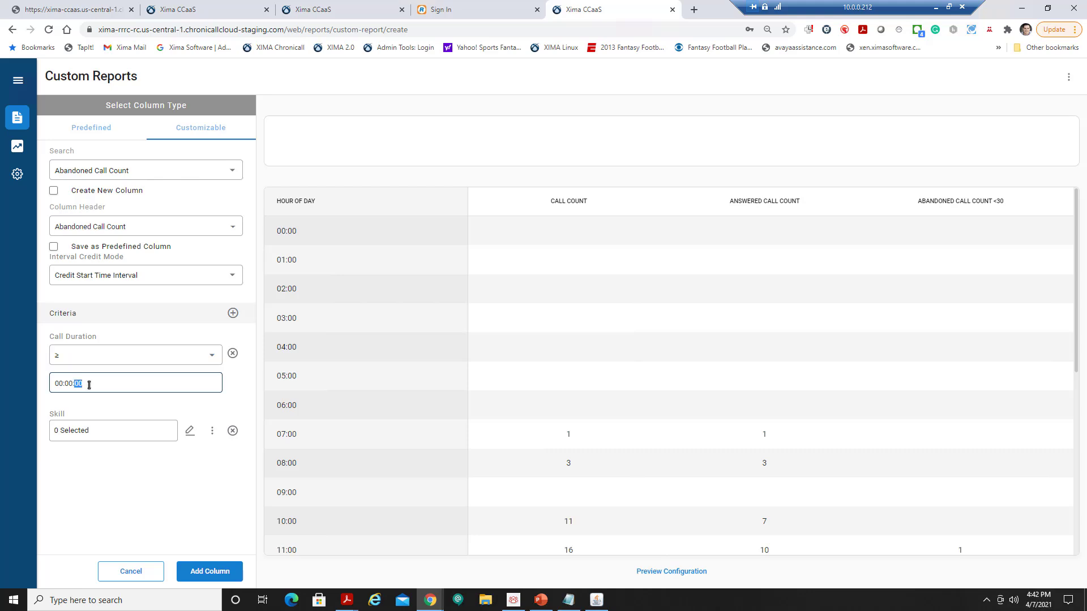
text(31)
Assign the Skill criterion to the Skill parameter and add the column.
click(213, 431)
mouse_move(240, 471)
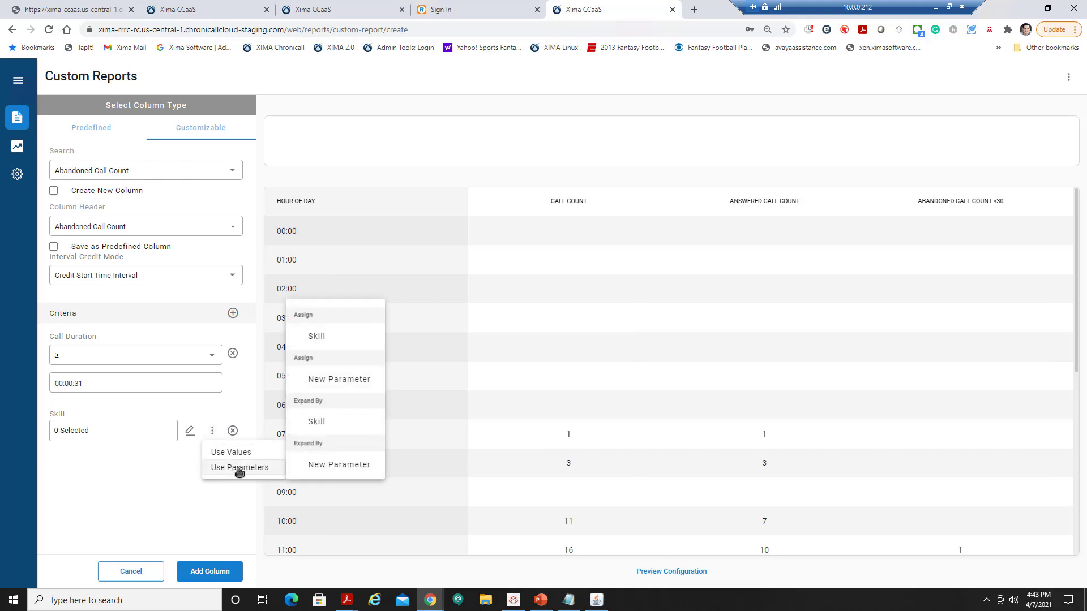
click(347, 337)
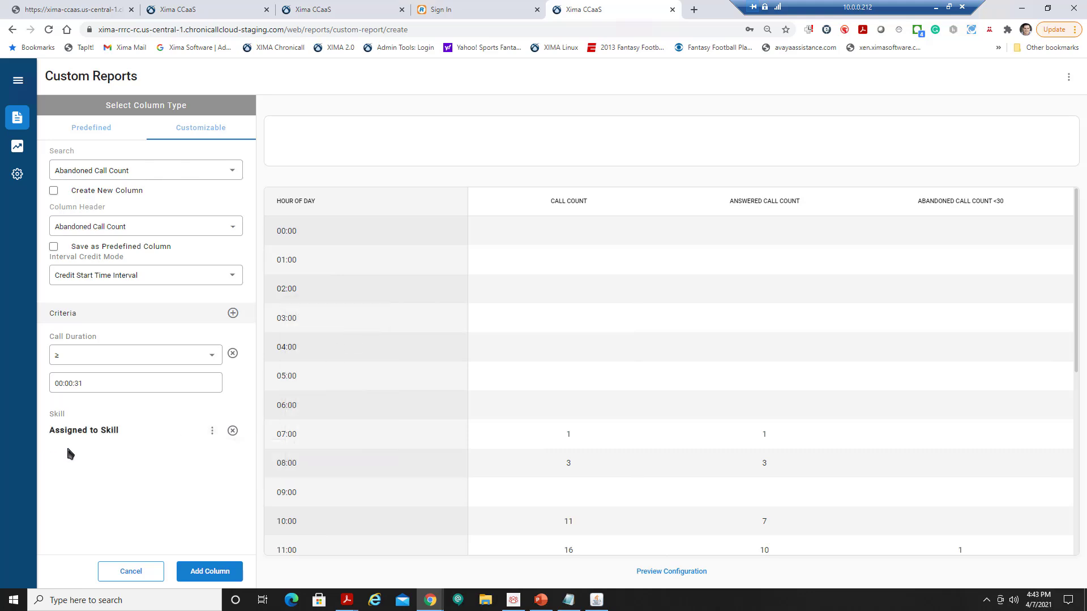
click(212, 572)
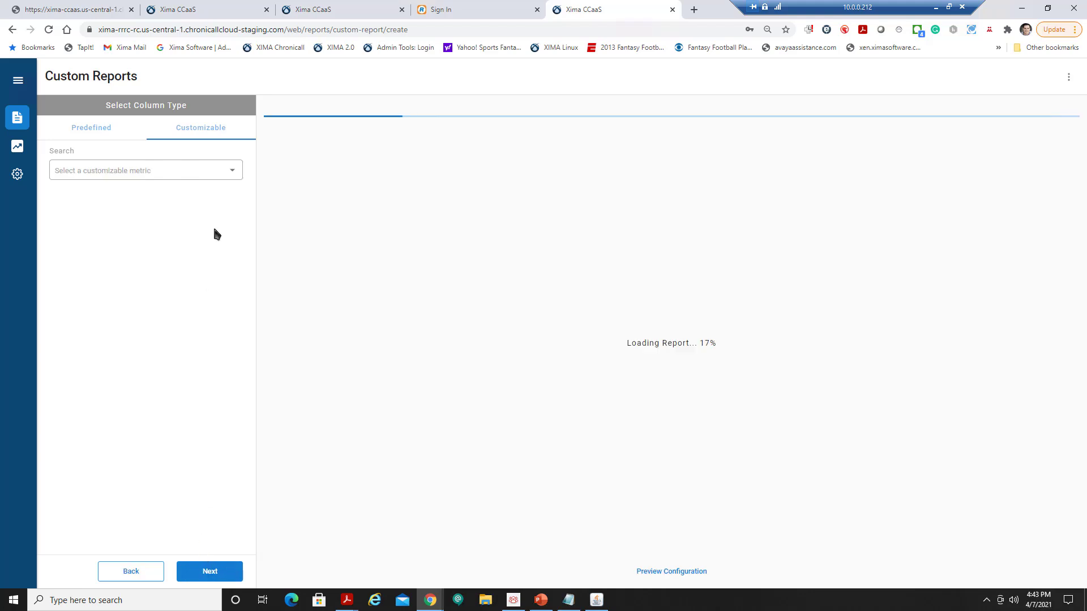
Choose the Skill Speed of Answer metric with Avg as its calculation.
click(225, 178)
text(spee)
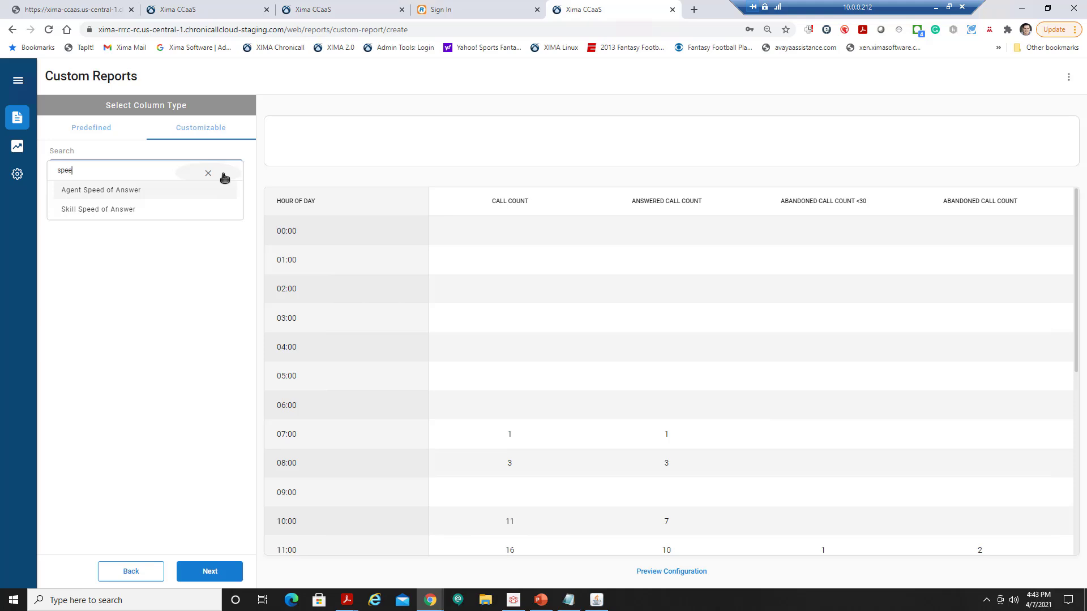
click(141, 214)
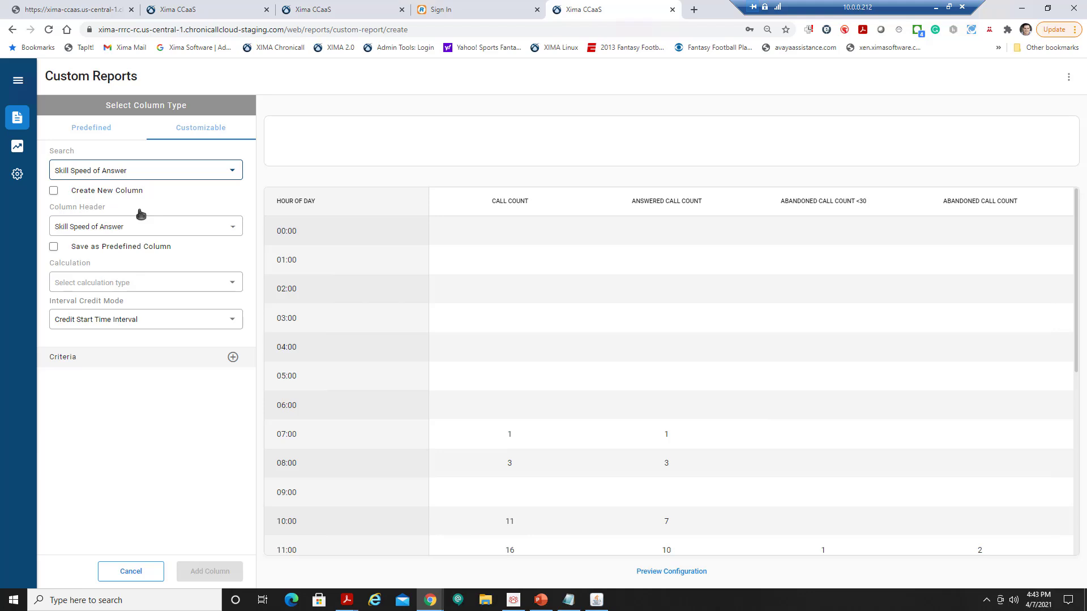
click(164, 225)
click(208, 197)
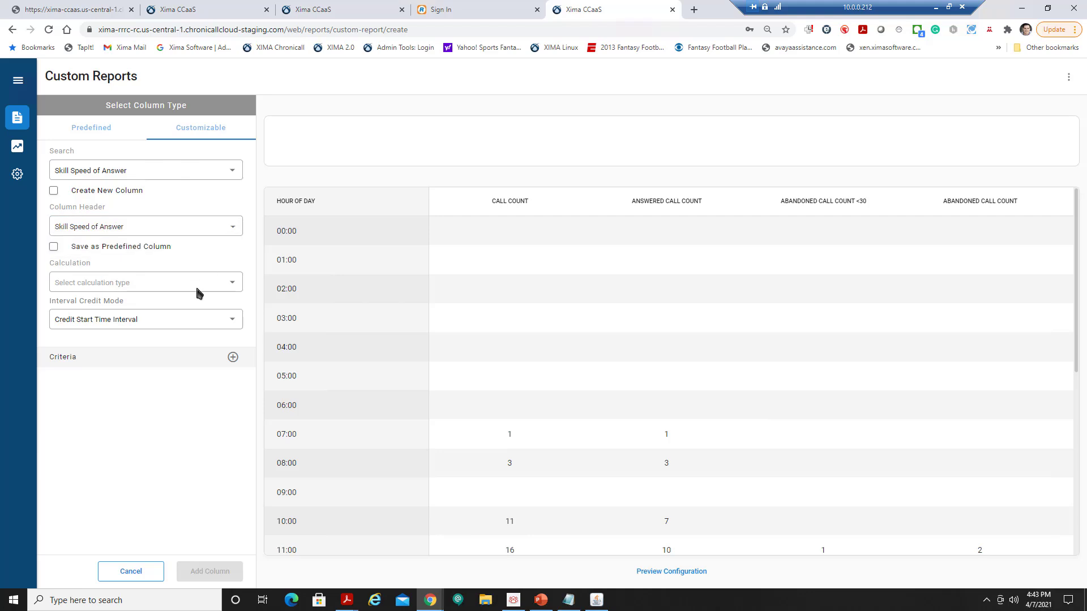
click(177, 282)
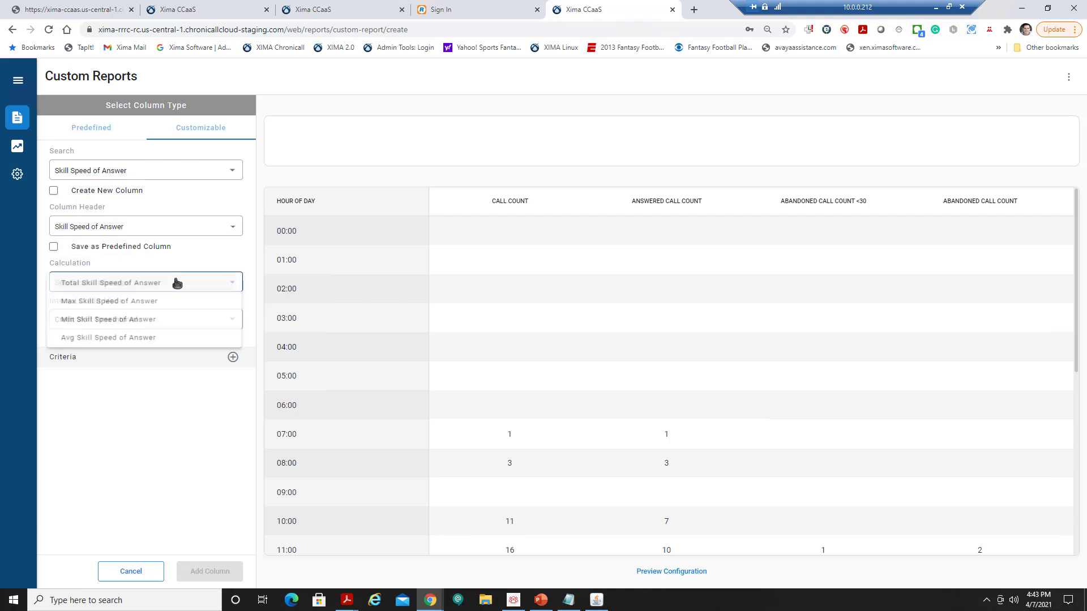
click(139, 341)
Add a Skill criterion assigned to the Skill parameter and add the column.
click(233, 356)
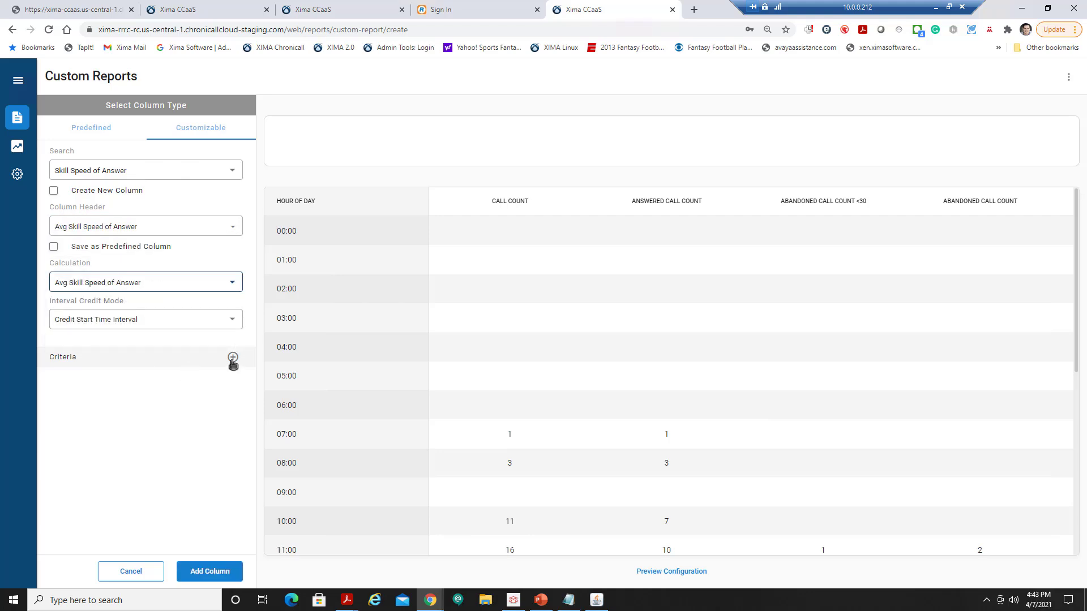
click(97, 399)
text(skill)
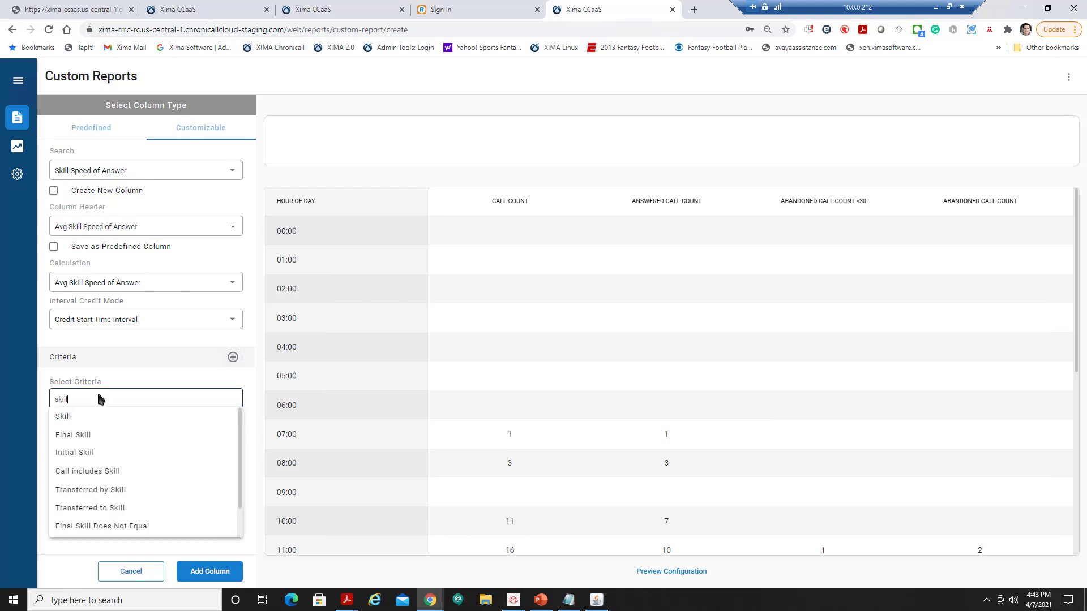
click(99, 418)
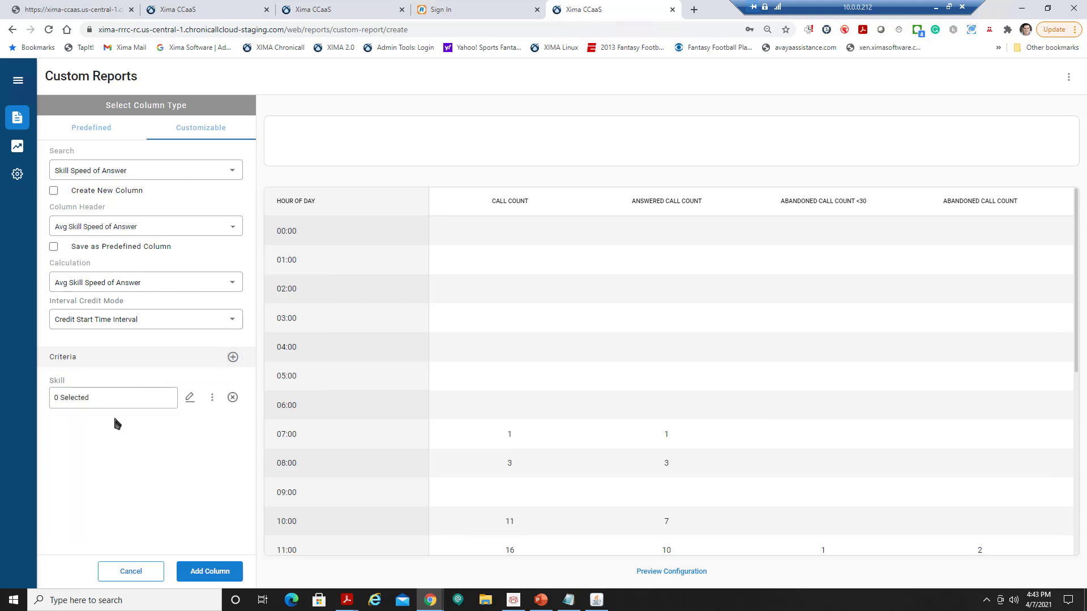
click(212, 399)
mouse_move(259, 437)
click(324, 311)
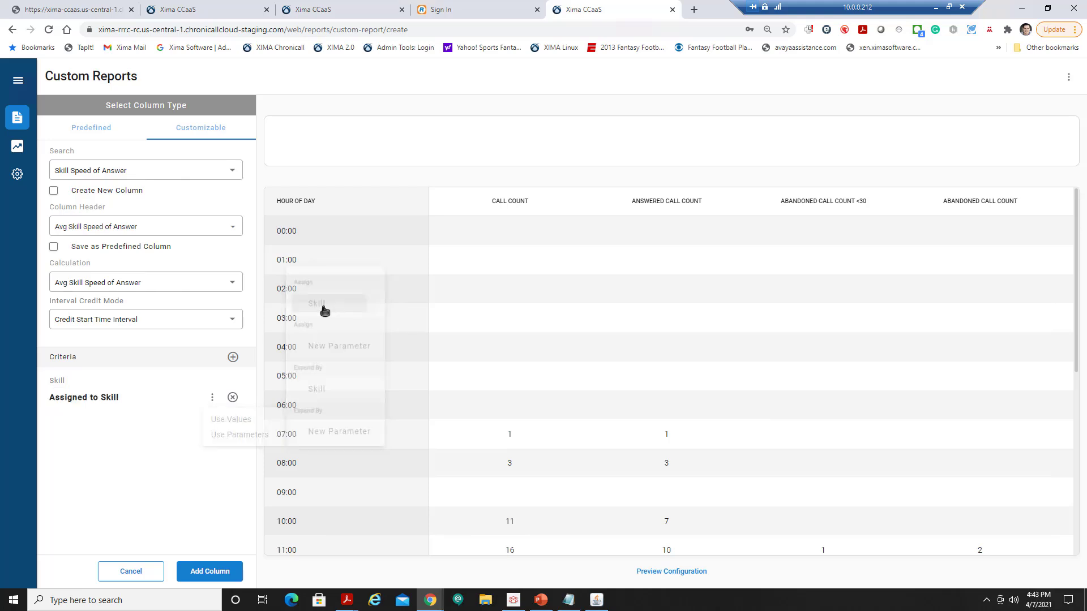
click(217, 572)
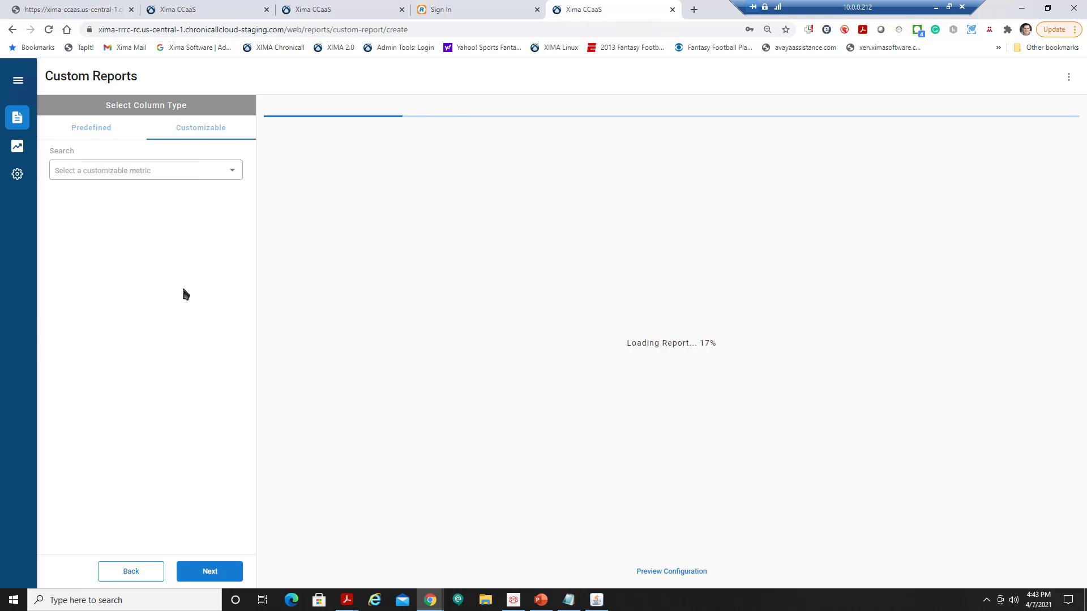
Choose the Talking Duration metric with a Total calculation for the new column.
click(206, 172)
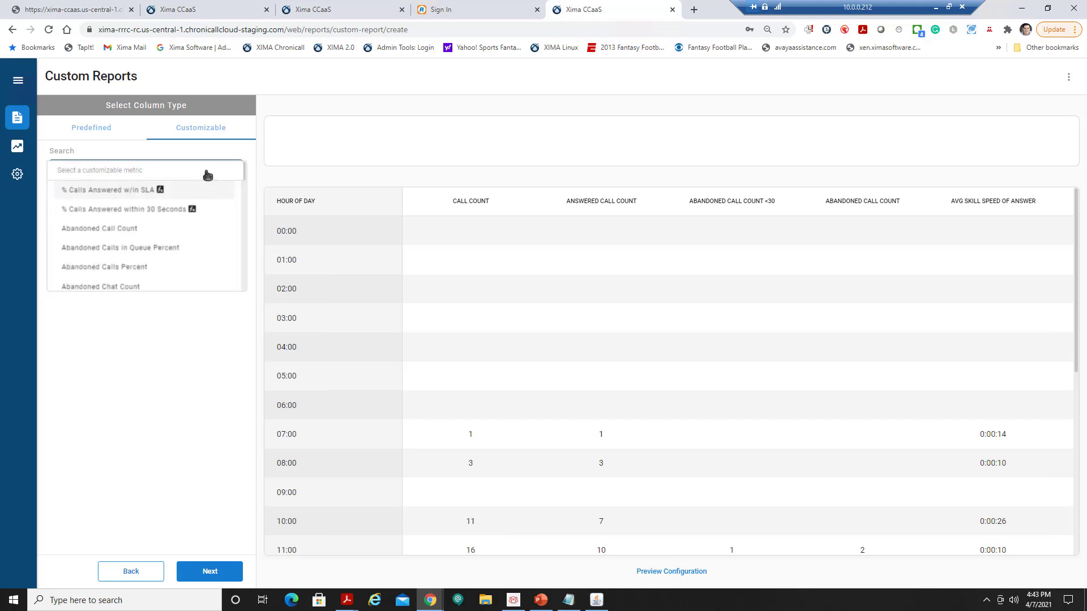
text(talk)
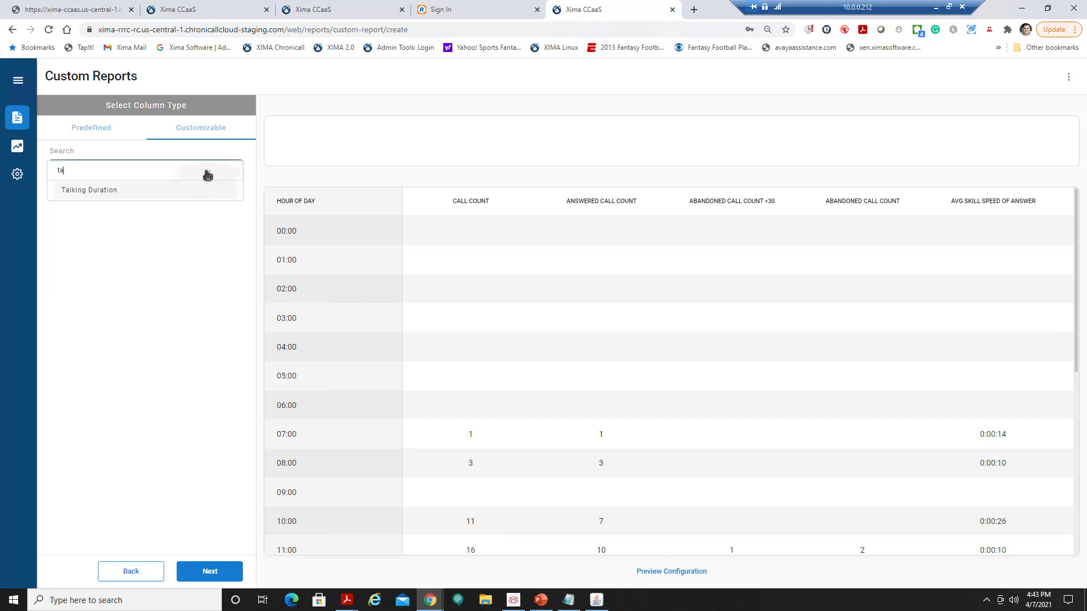
click(183, 191)
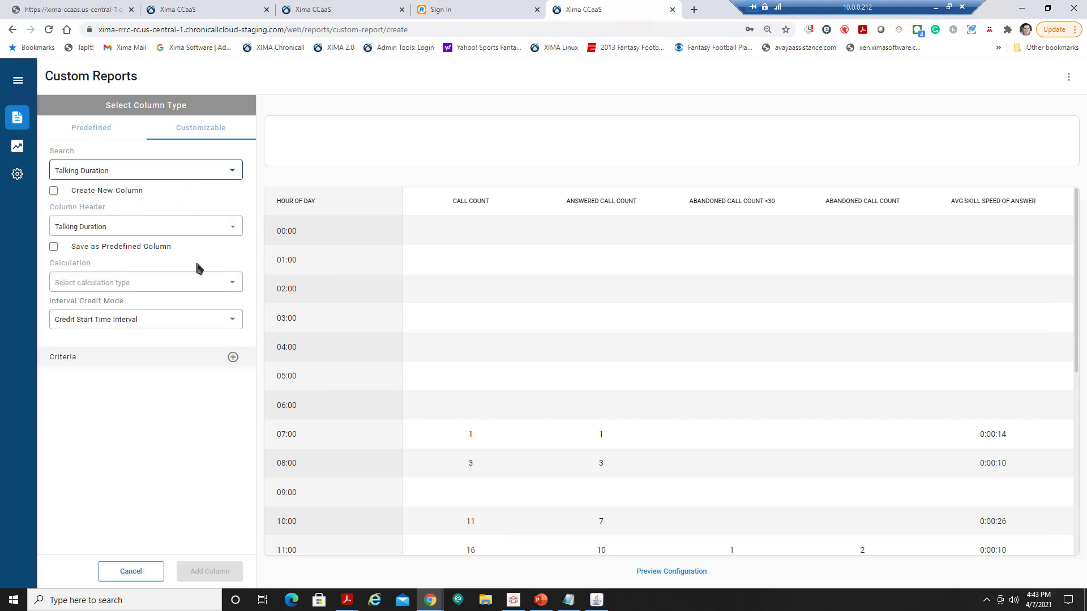
click(174, 282)
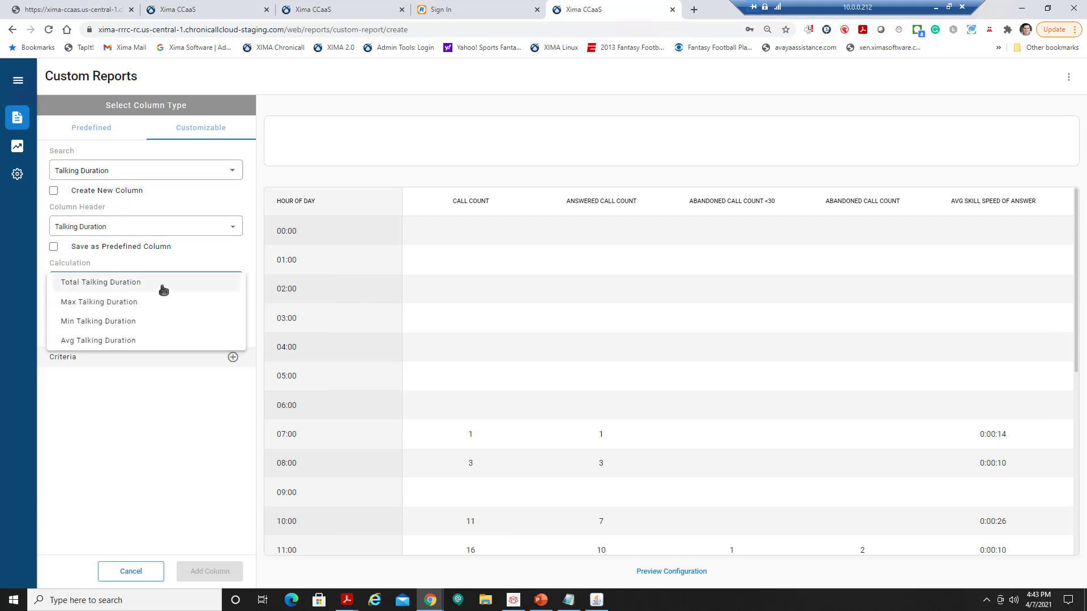
click(139, 289)
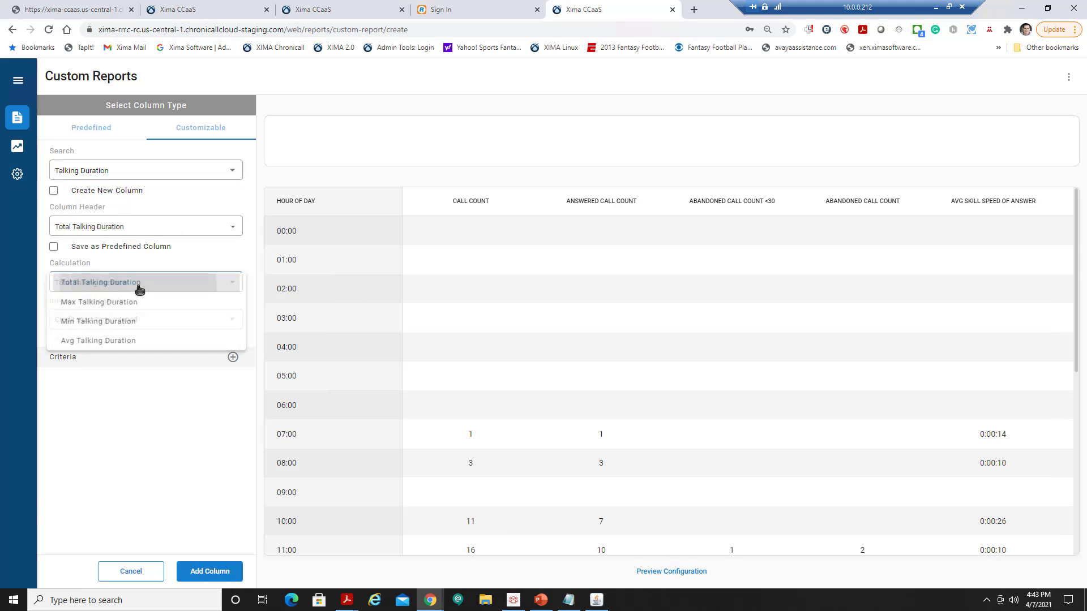
Add a Skill criterion assigned to the skill parameter, add the column, and continue.
click(232, 357)
click(100, 397)
text(skill)
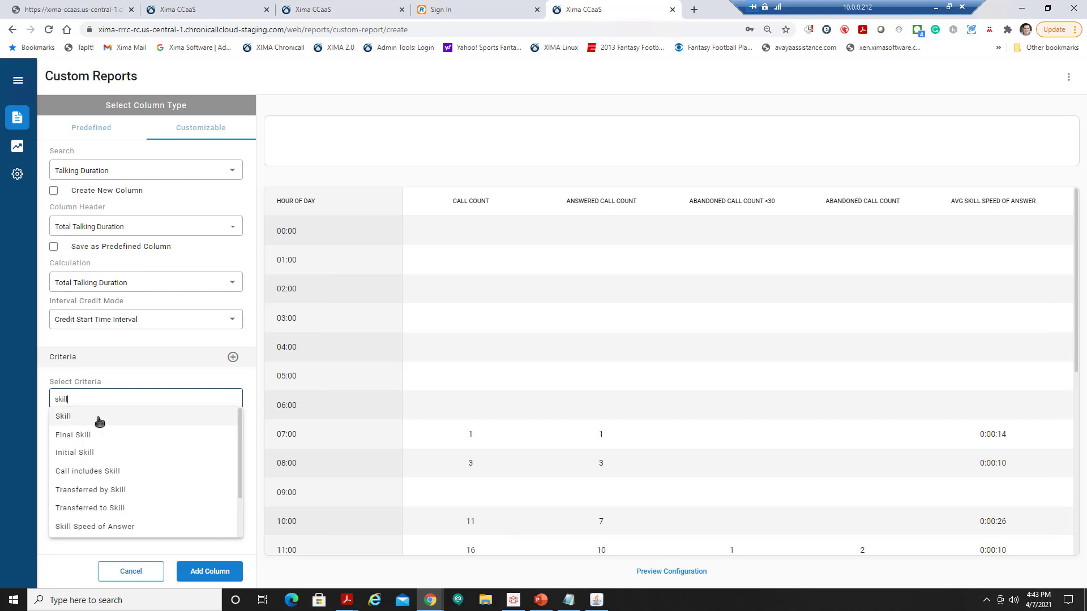
click(85, 416)
click(212, 397)
mouse_move(238, 437)
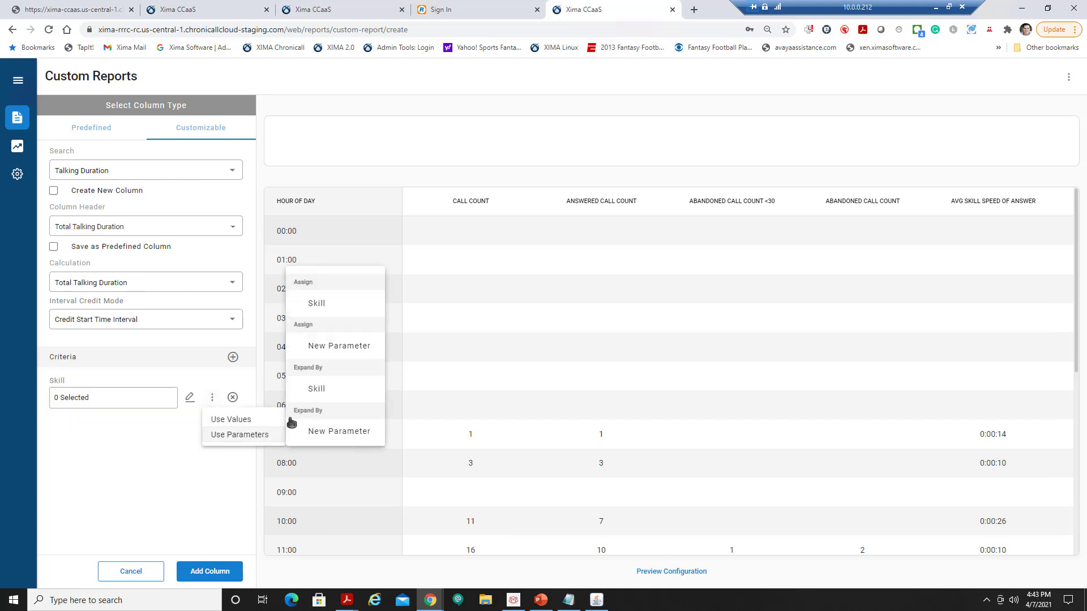
click(330, 306)
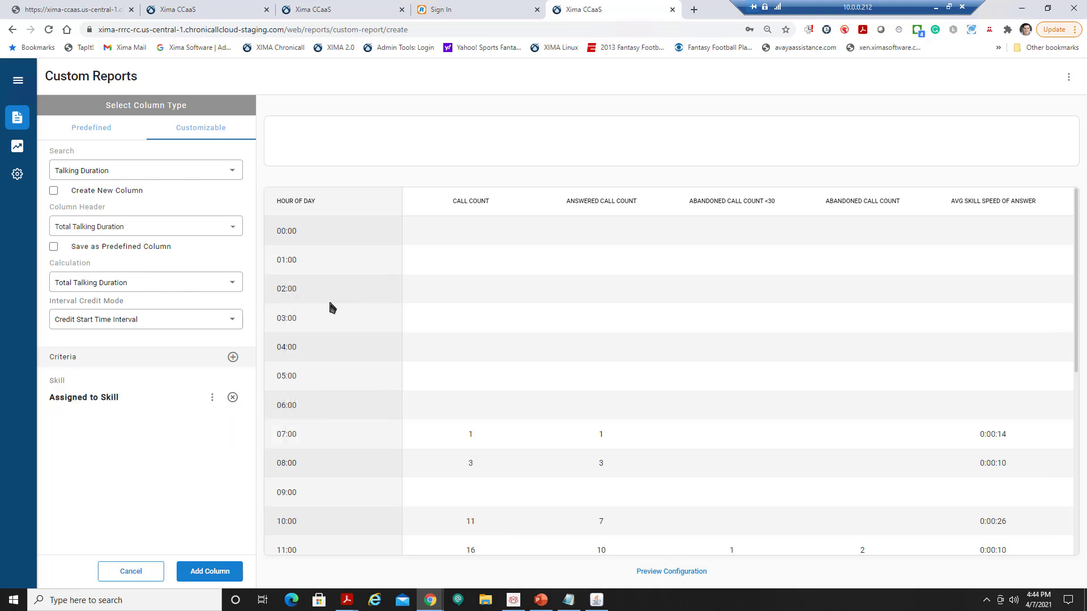
click(212, 572)
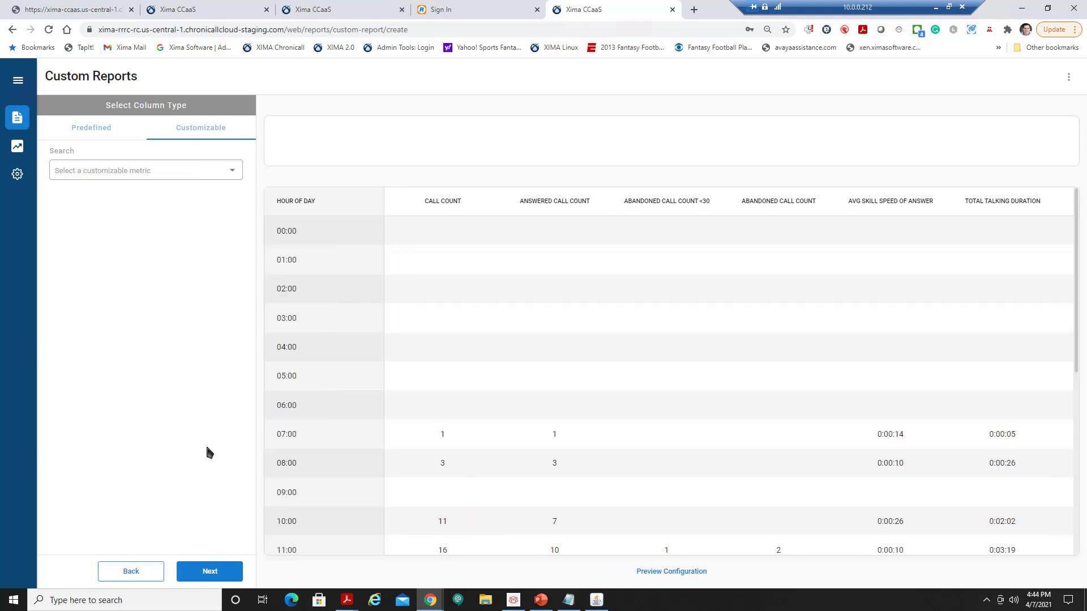
click(212, 573)
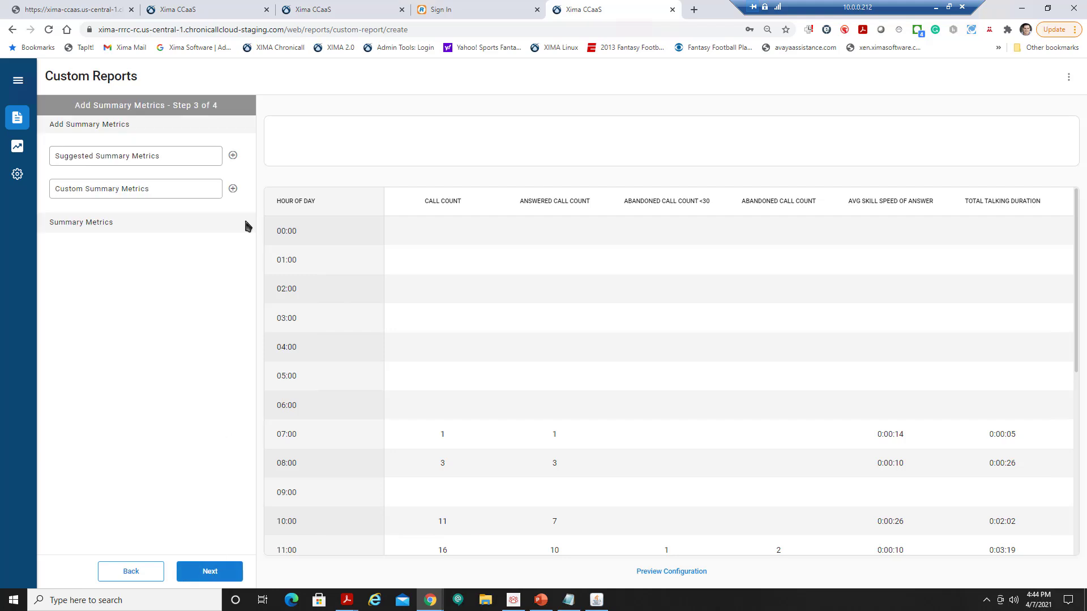
Add Total Call Count, Total Answered, Total Abandoned <30 and Total Abandoned Call Count summaries.
click(232, 155)
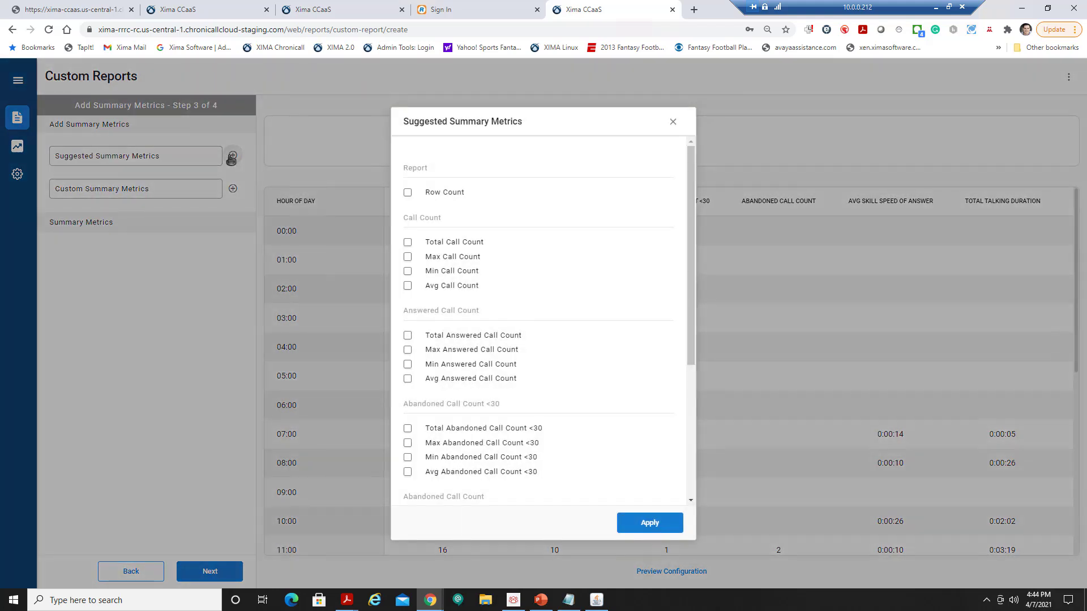
click(407, 242)
click(459, 336)
click(408, 429)
scroll(532, 381, down, 3)
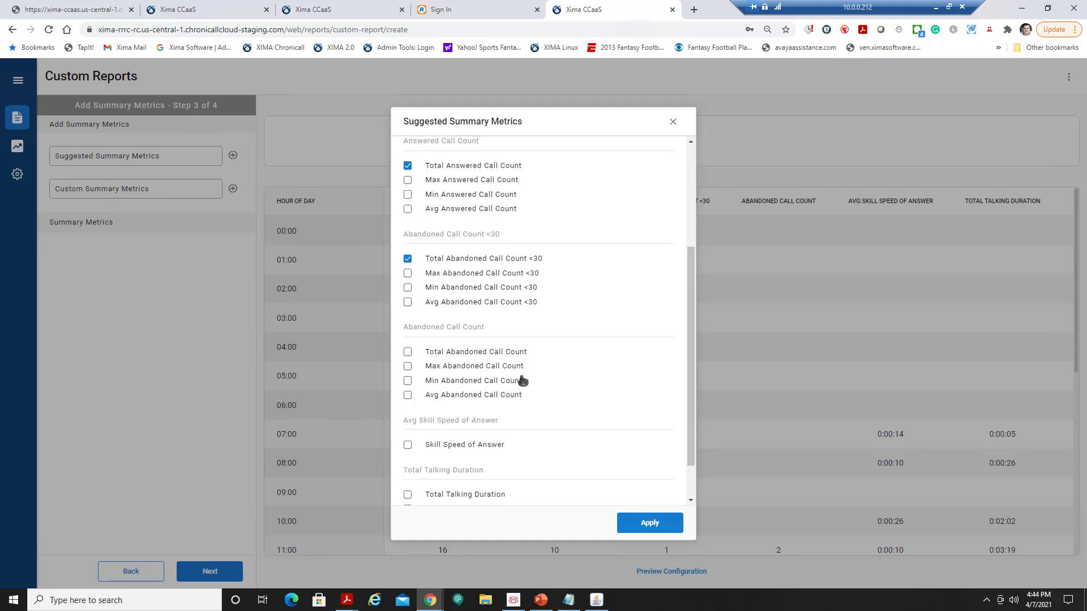
click(408, 352)
Add Skill Speed of Answer, Total and Avg Talking Duration summaries, apply, and proceed to finalizing.
scroll(532, 365, down, 1)
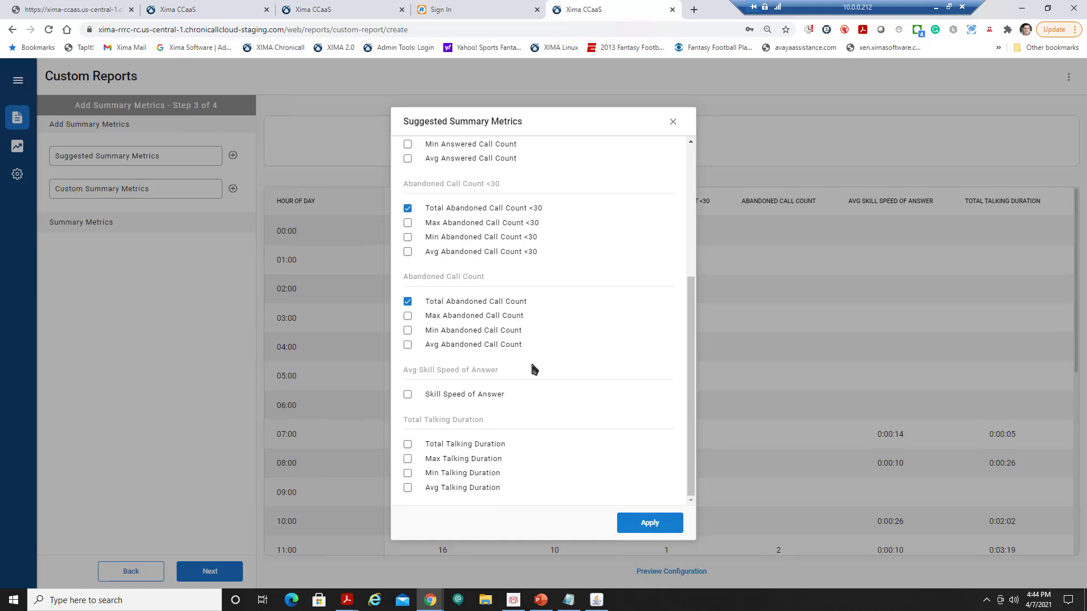
click(407, 395)
click(408, 444)
click(407, 487)
click(656, 524)
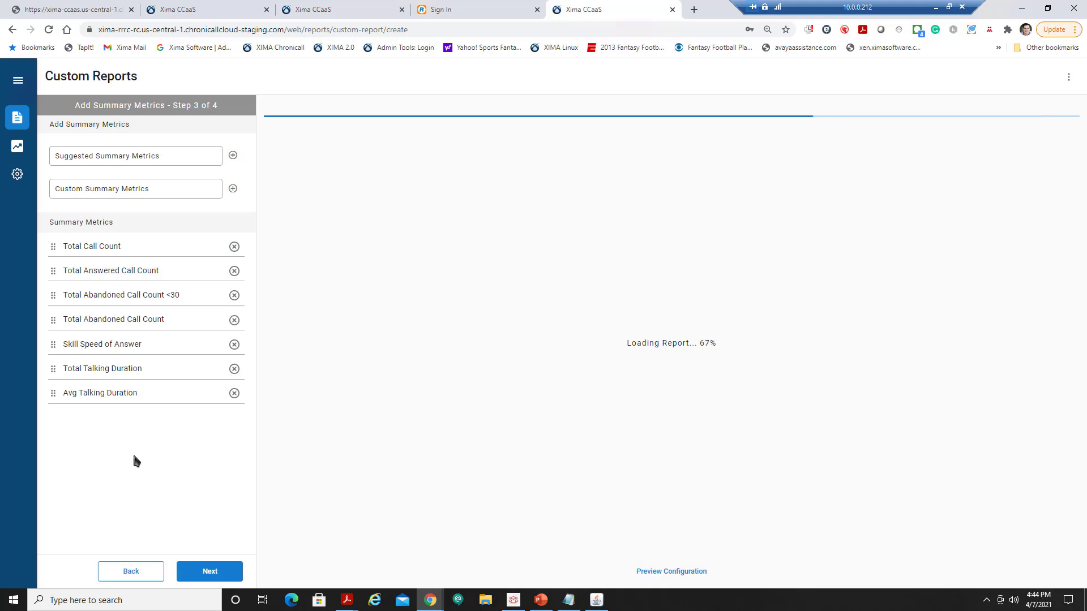
click(208, 571)
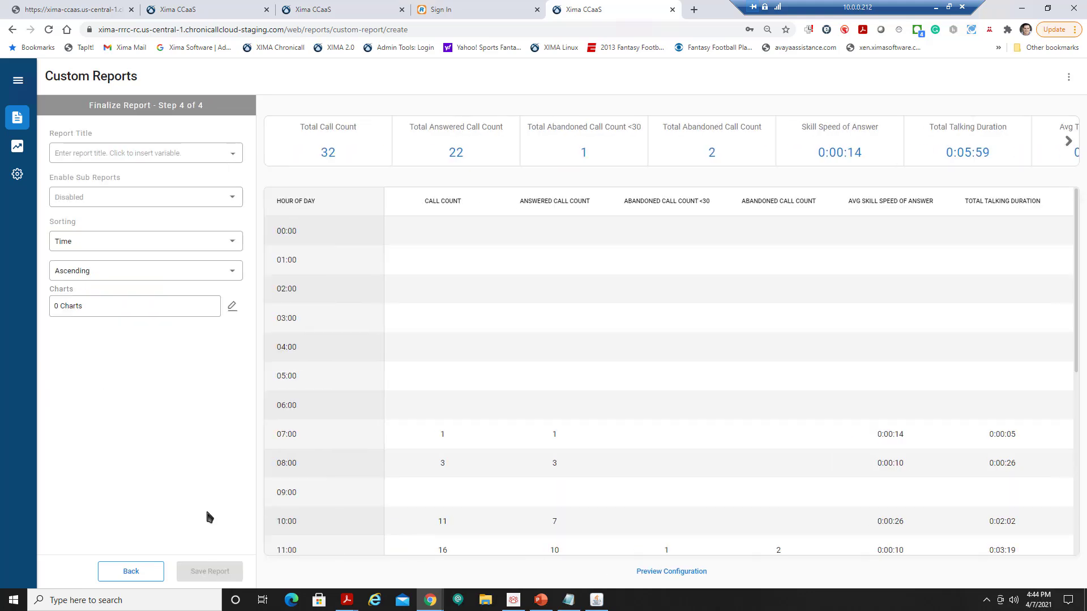
click(135, 154)
Enter 'Training Report' as the report title and dismiss the suggestions.
text(Tra)
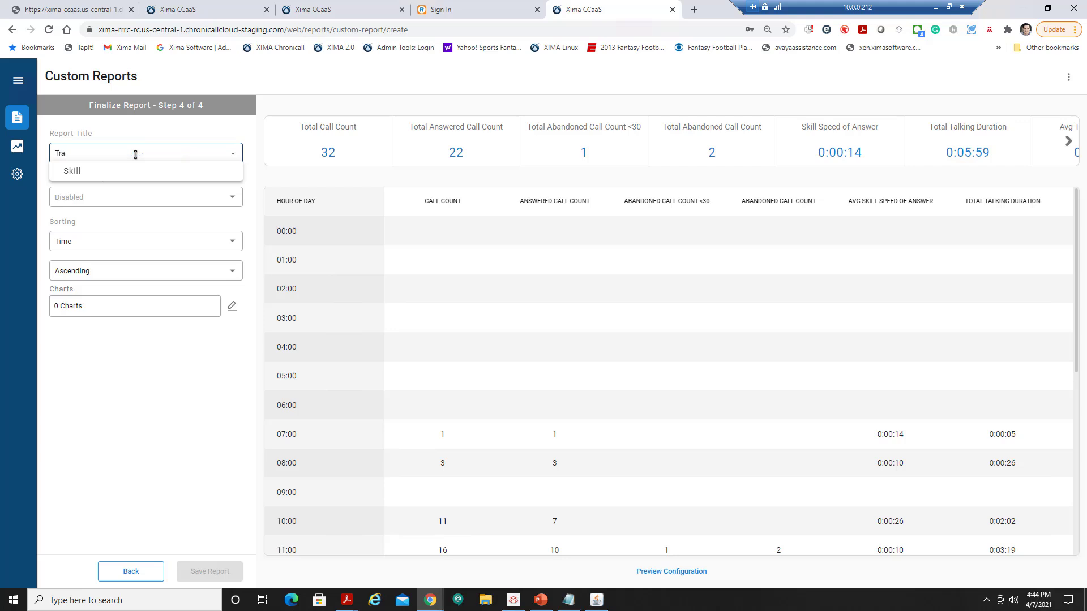
text(ining Report)
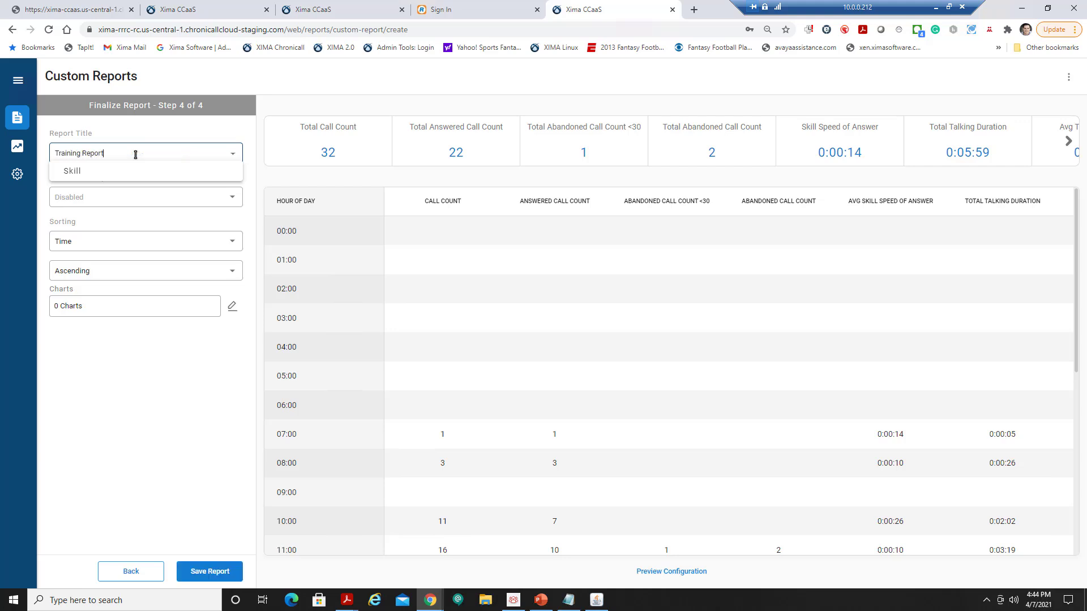
click(148, 393)
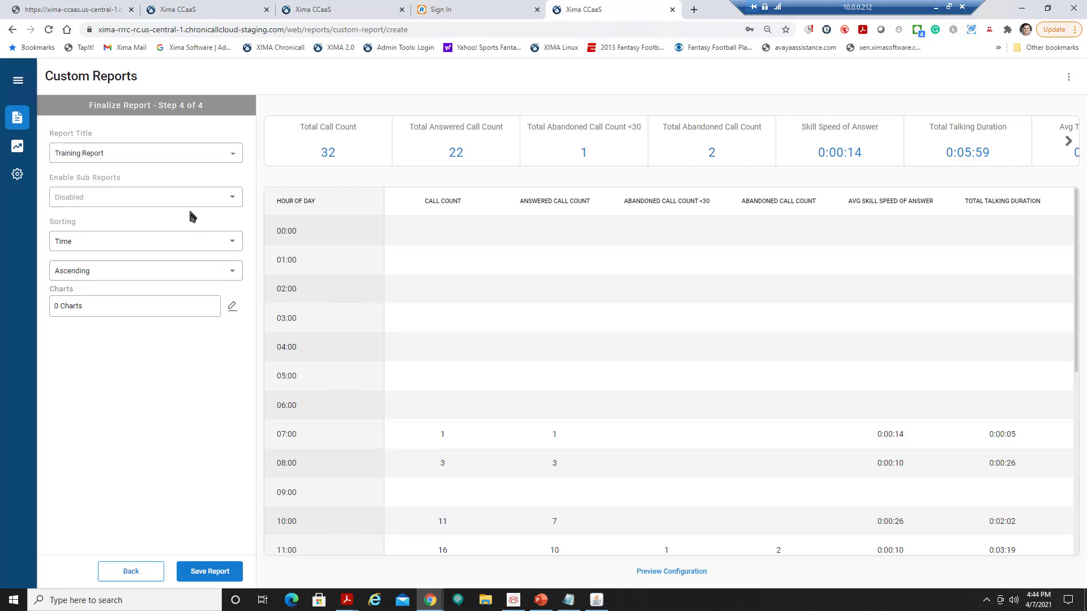
Save the report and set its date range to 2/1/2021 through 3/31/2021.
click(221, 572)
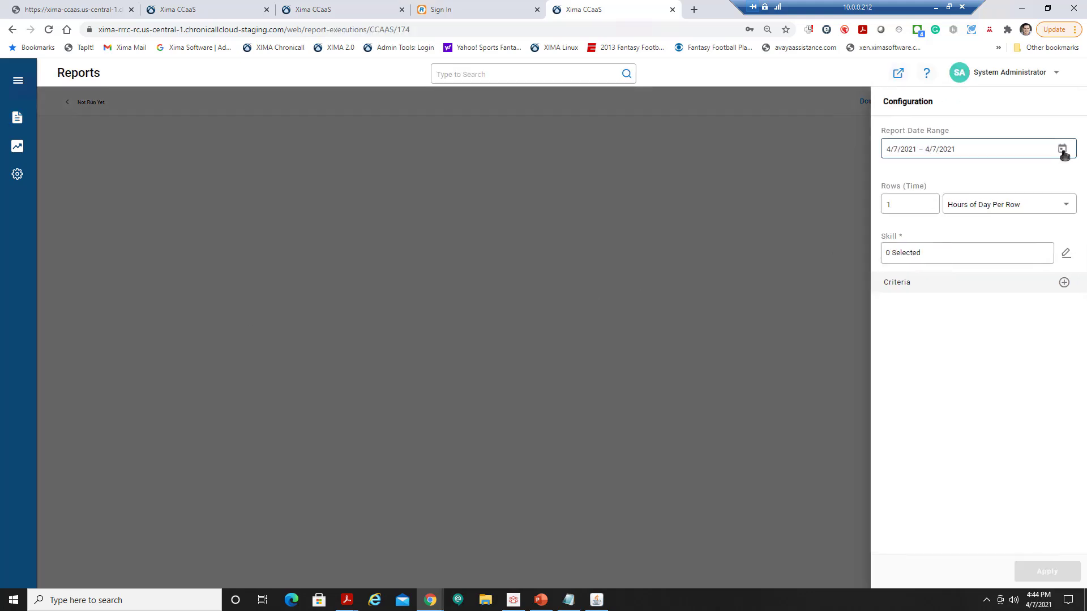
click(1063, 151)
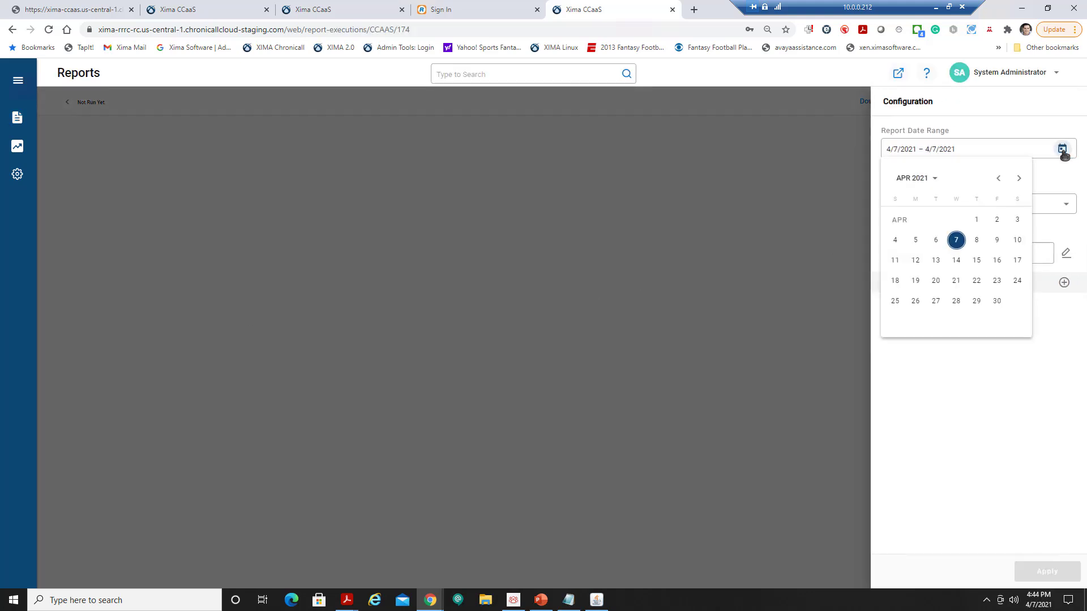
click(998, 178)
click(998, 178)
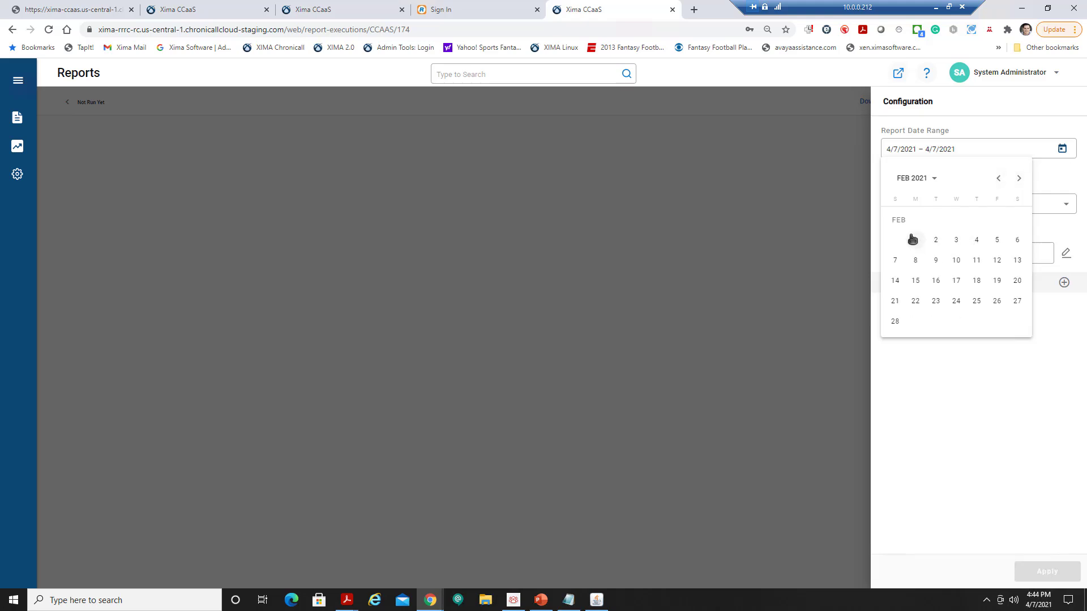
click(914, 240)
click(1063, 150)
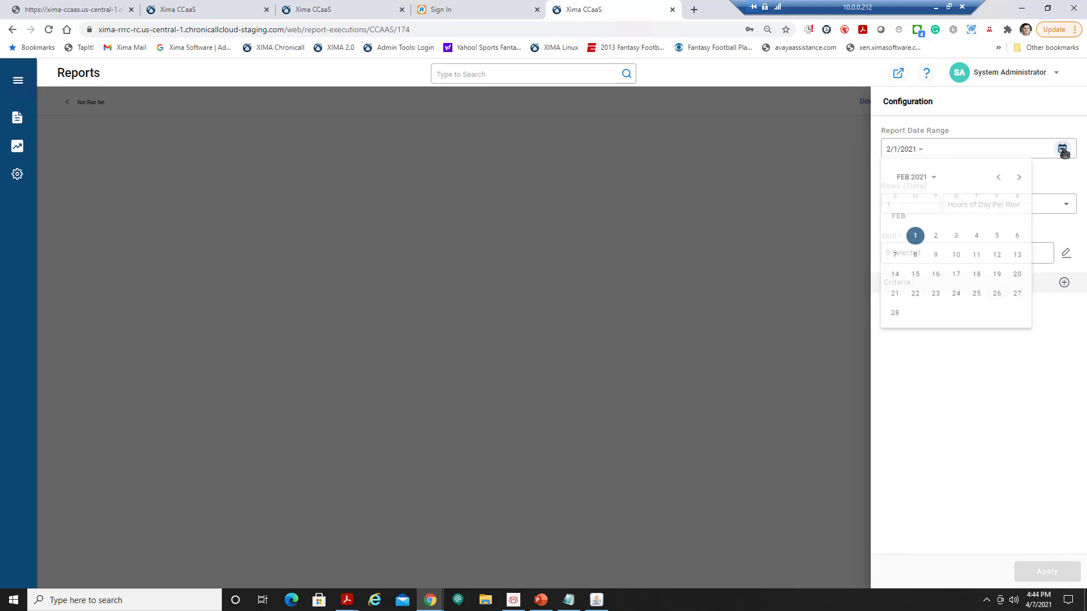
click(1019, 179)
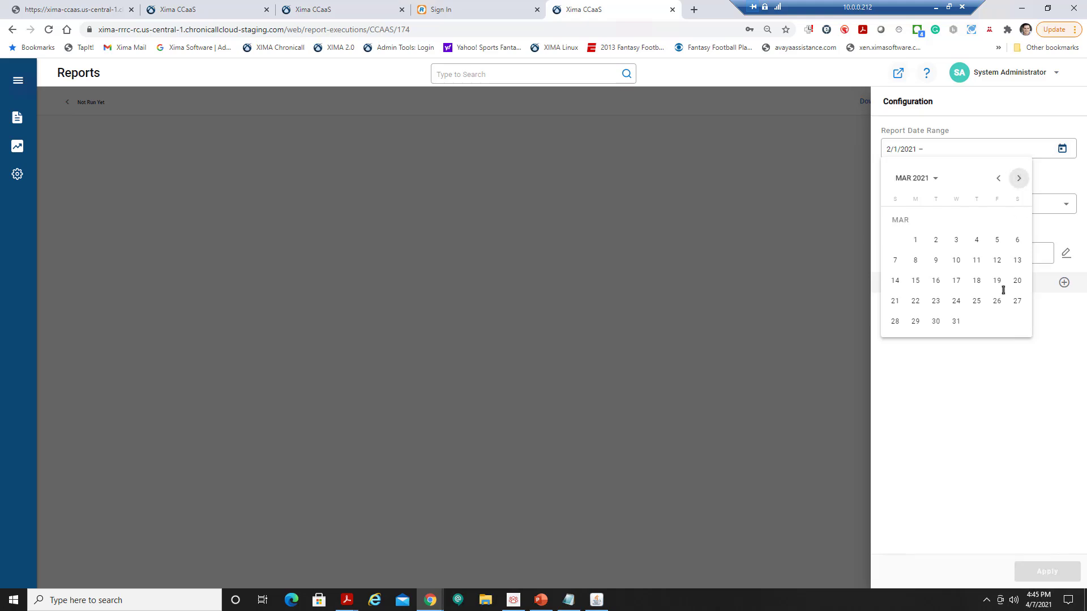
click(956, 321)
Show one week per row, select Skill 1 and Skill 2, and run the report.
click(1039, 208)
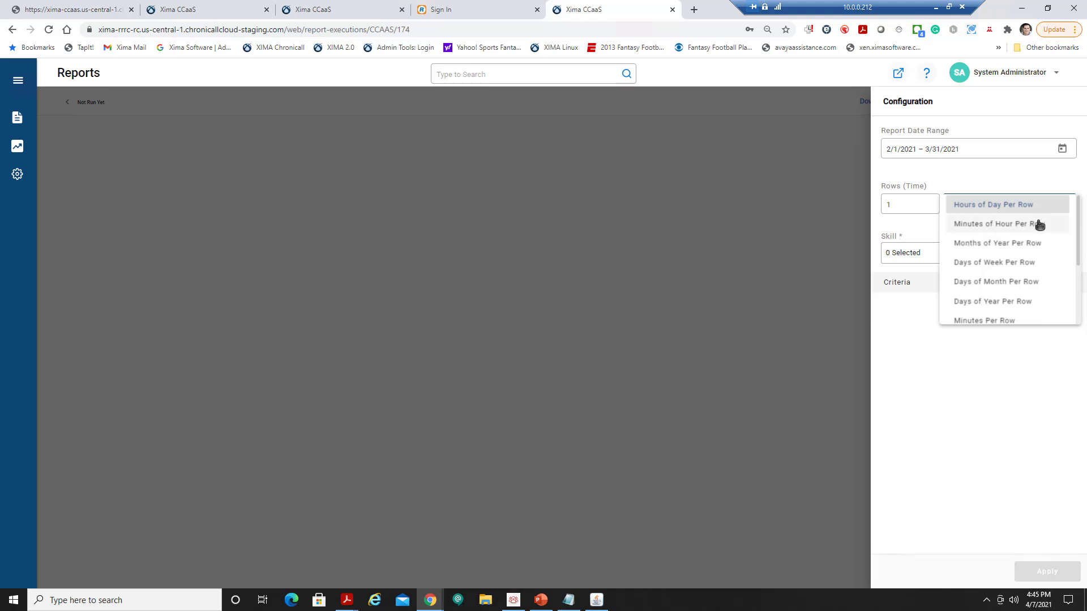
scroll(1037, 223, down, 4)
click(1000, 276)
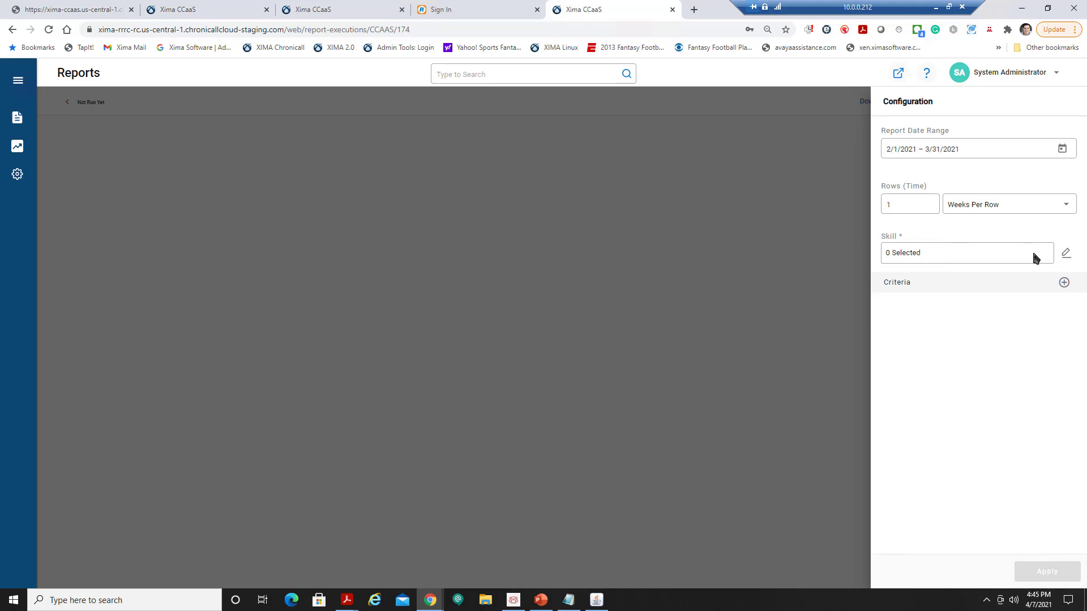
click(1066, 255)
click(434, 298)
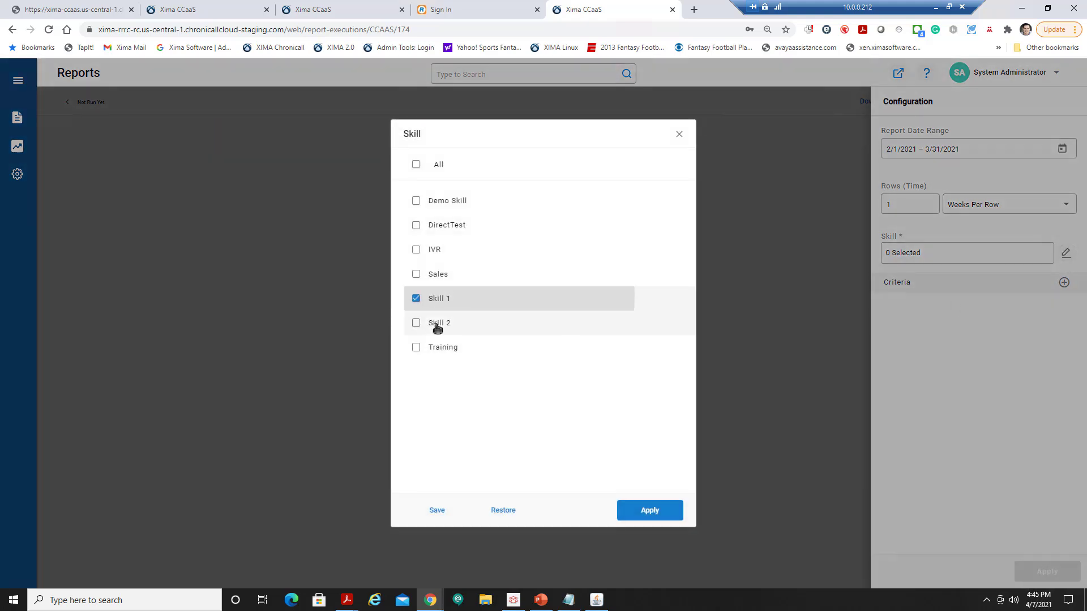
click(437, 324)
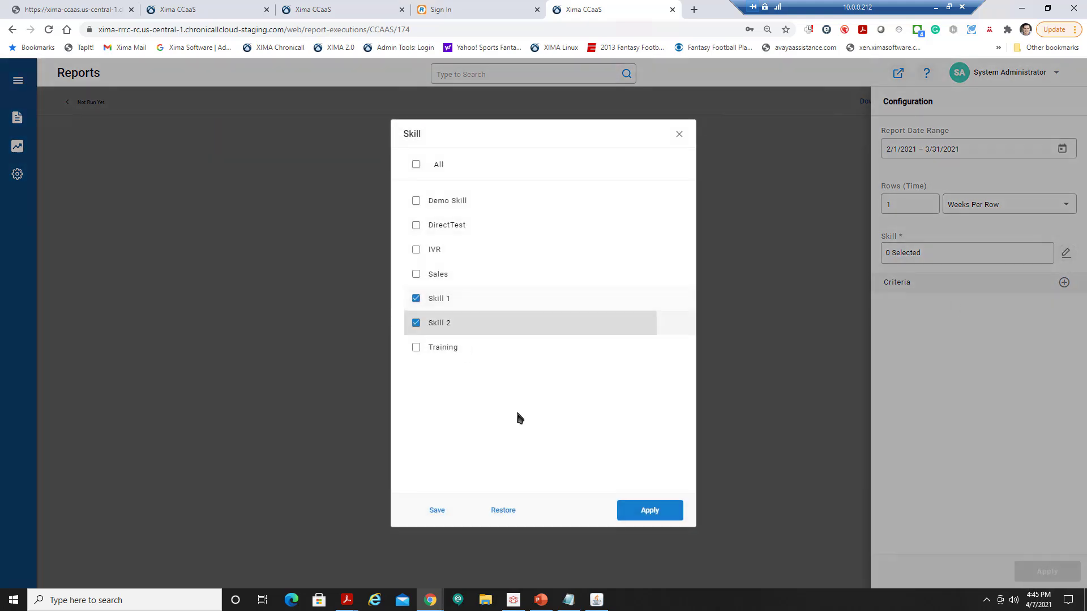
click(641, 511)
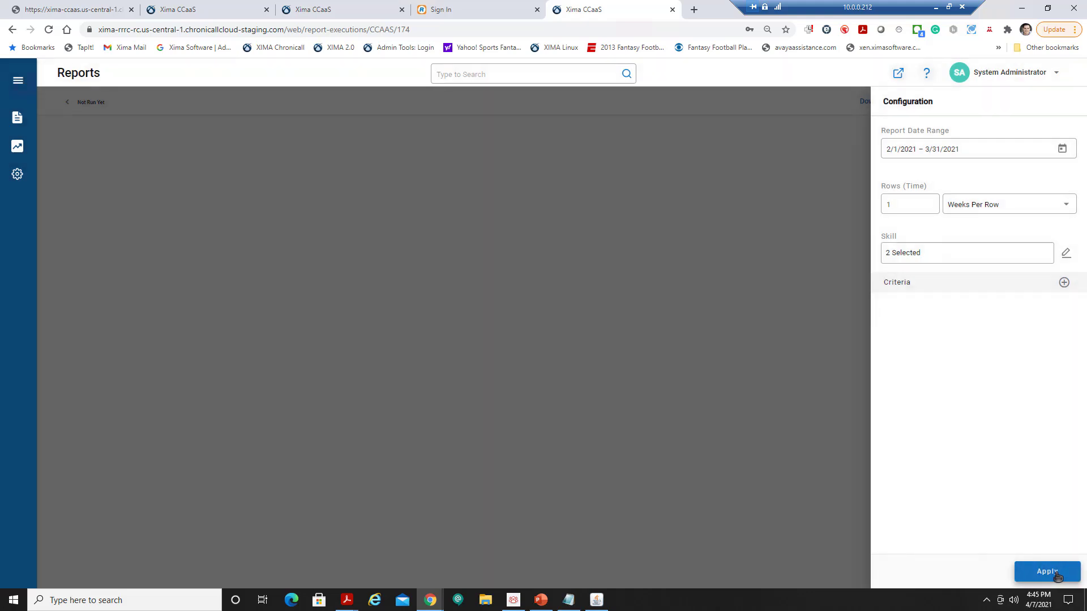
click(1056, 574)
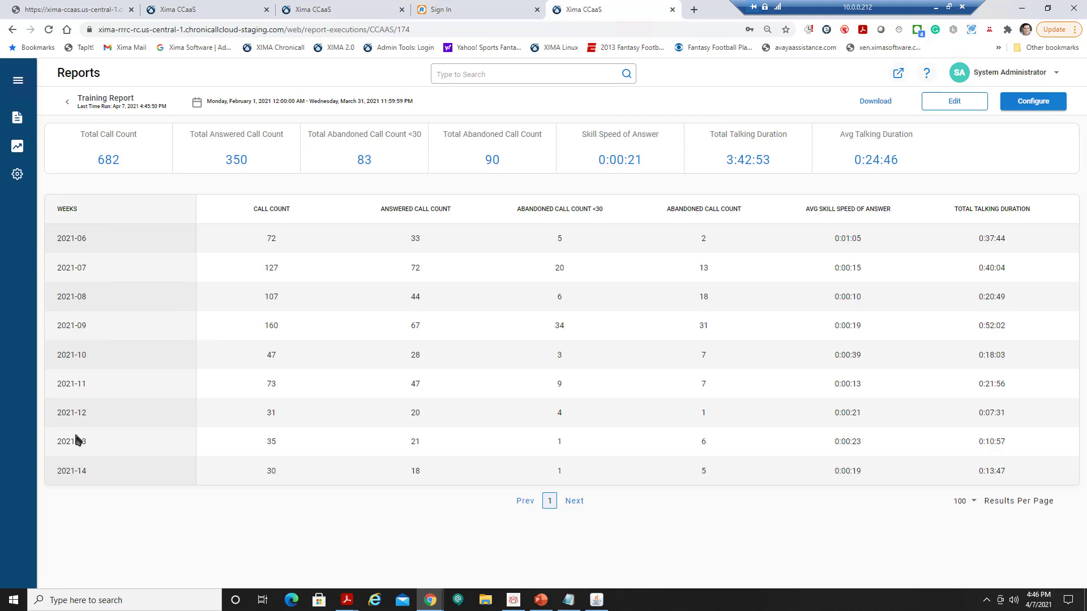
Go back from the weekly Training Report results to the CCaaS Reports list.
click(67, 102)
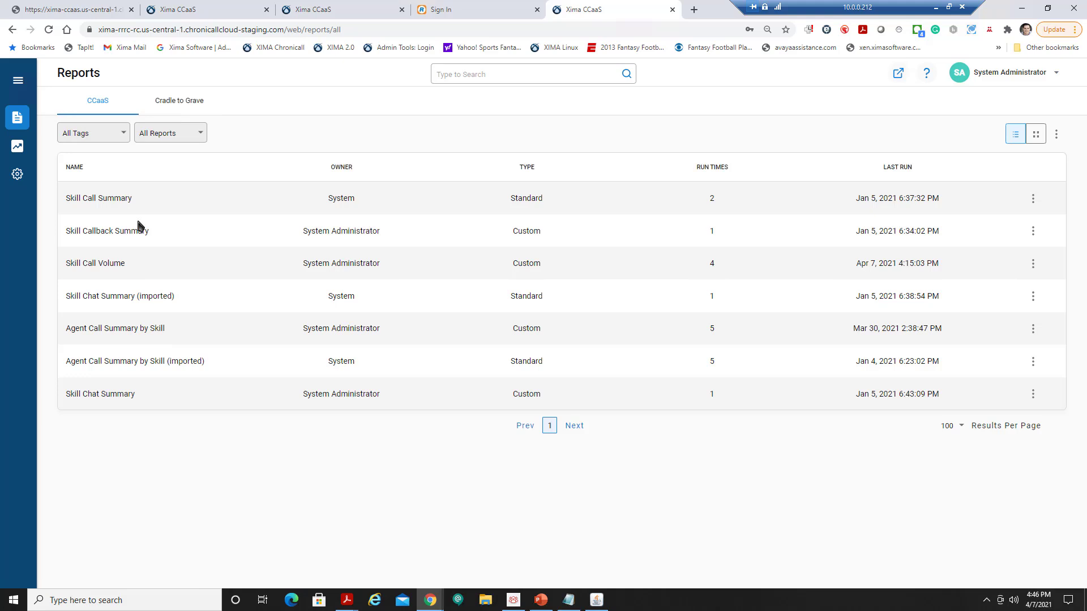
Clear the Account Code tag filter to show all reports, then sort by NAME ascending.
click(121, 134)
click(96, 171)
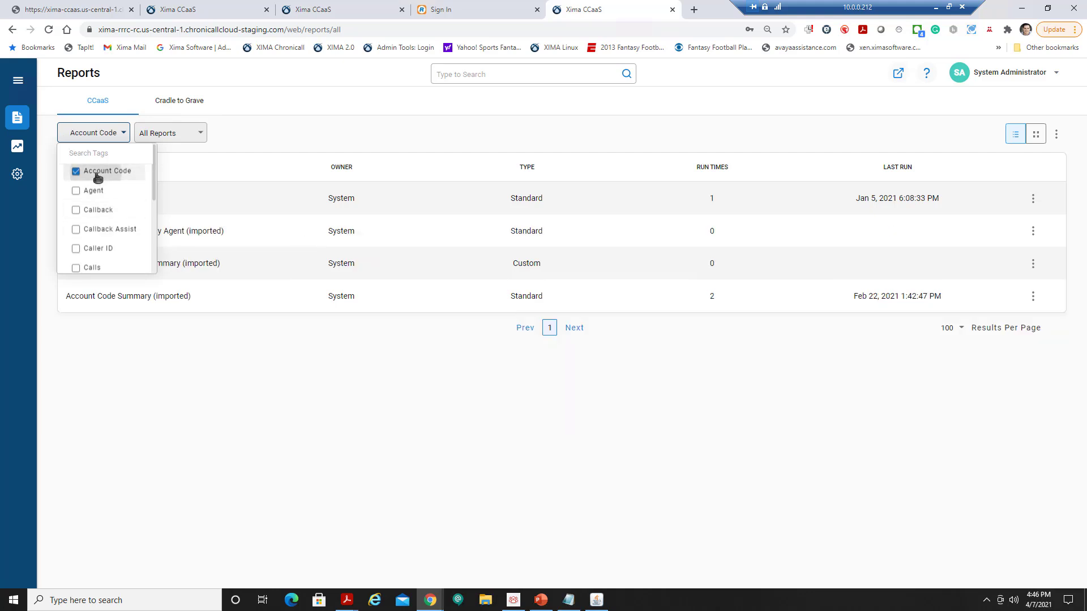
click(381, 136)
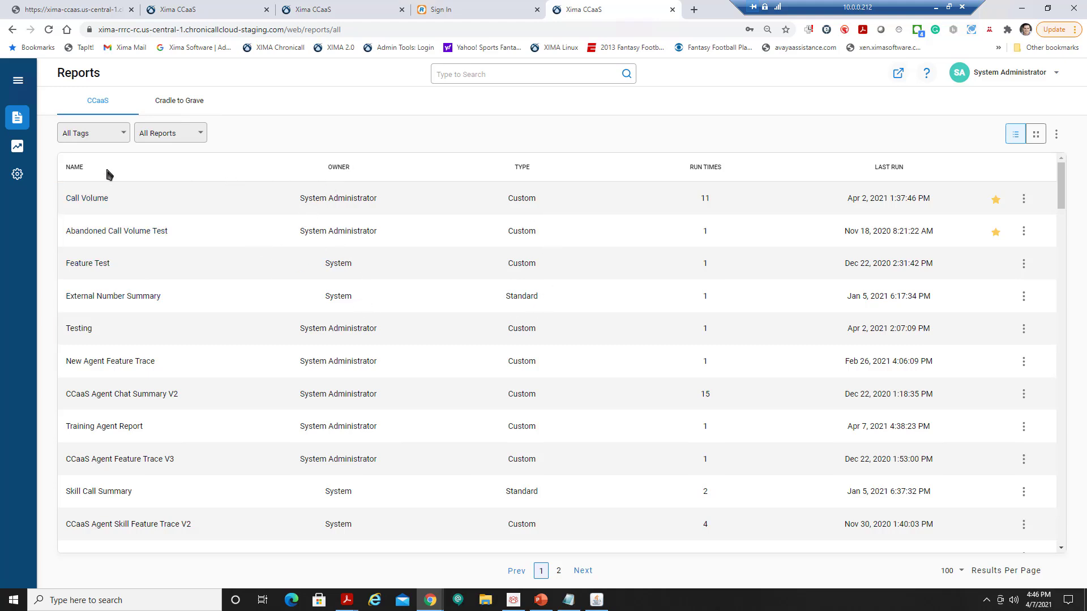
click(76, 167)
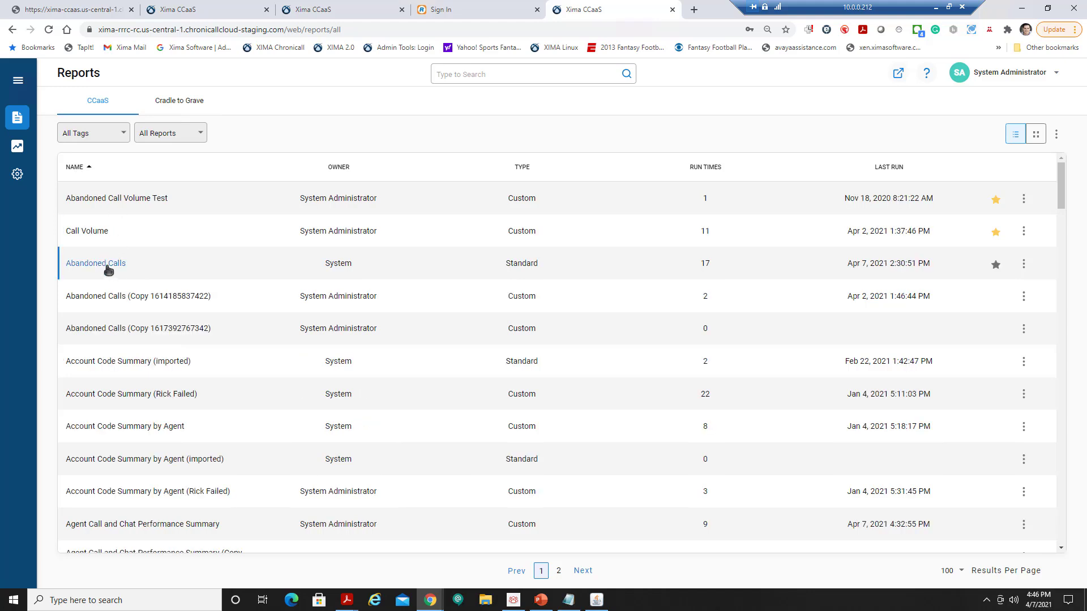
Start a schedule for Abandoned Calls named 'Training Abandoned Calls' and enter the delivery e-mail address.
click(1023, 264)
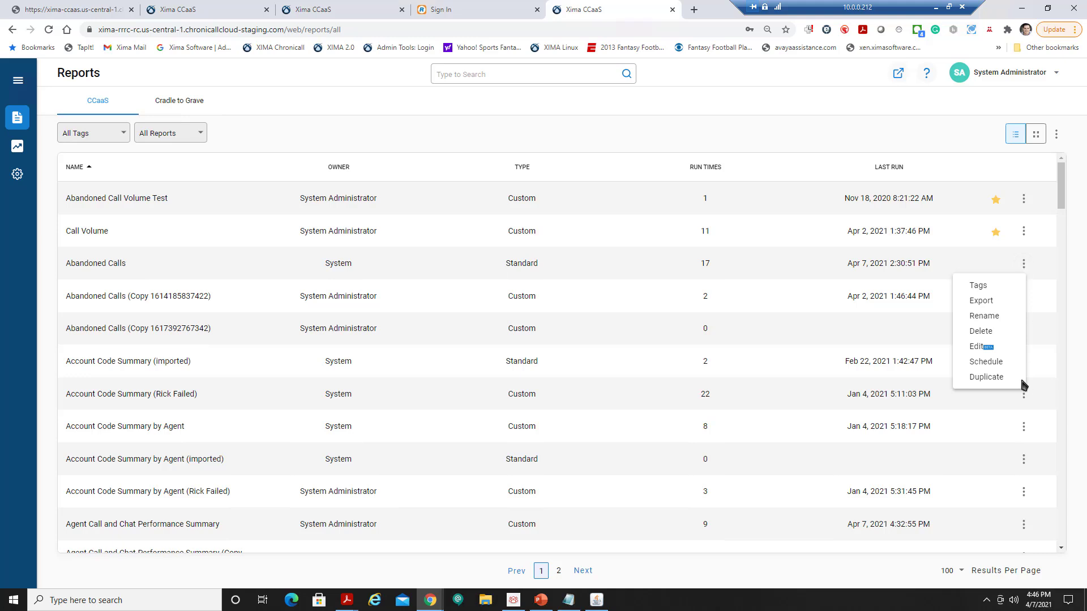
click(994, 364)
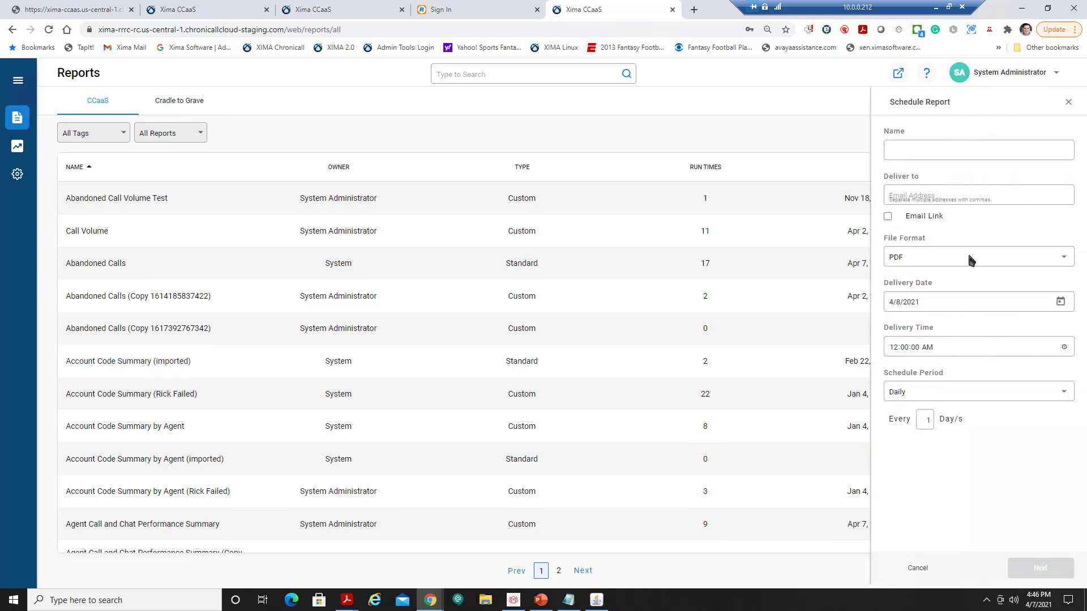
click(935, 151)
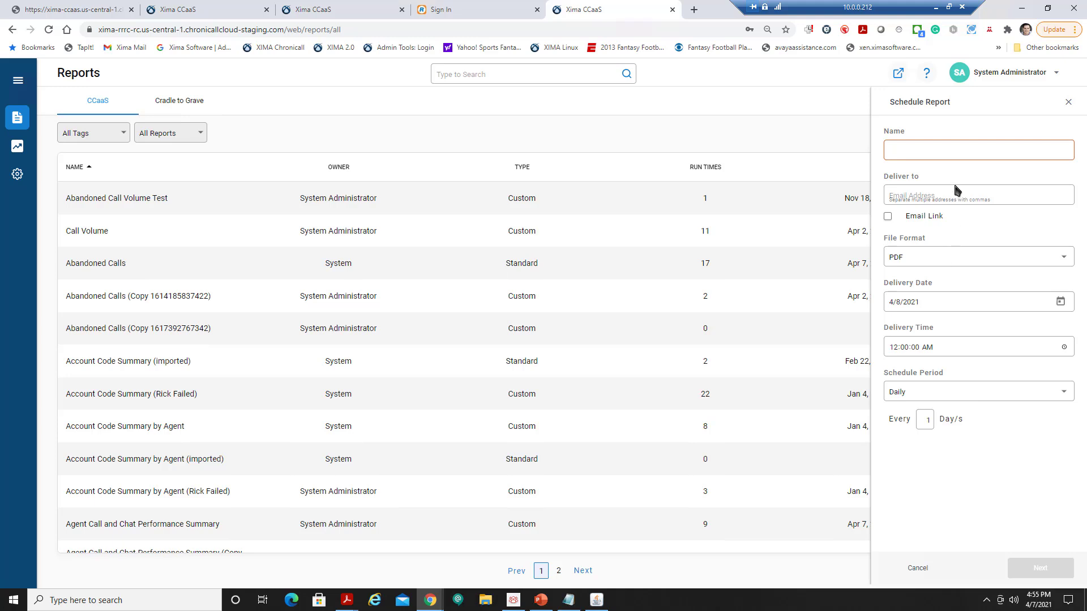
click(931, 152)
text(Tra)
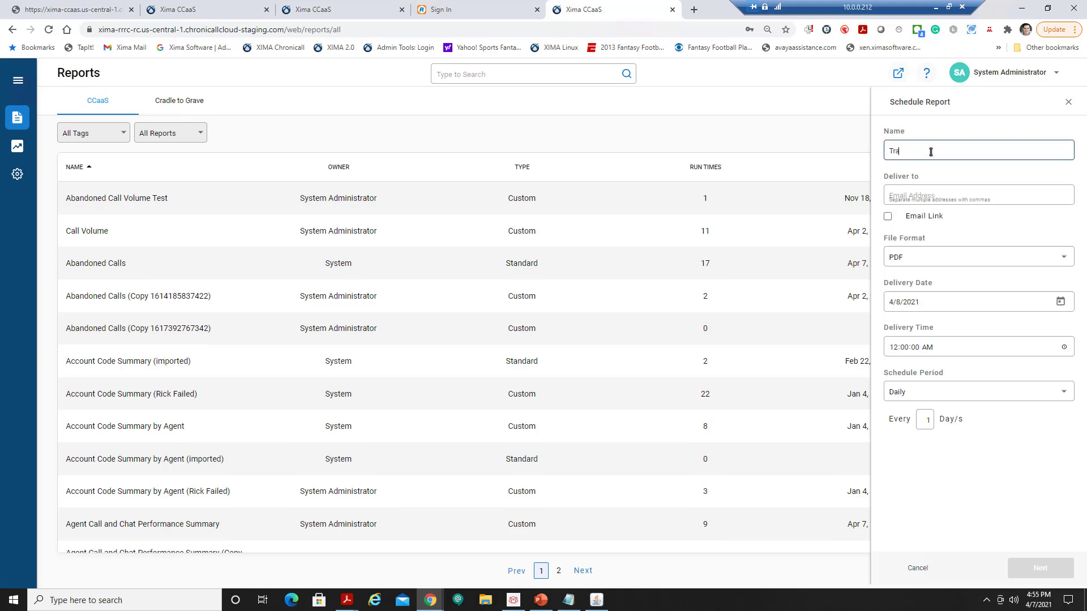
text(ining Abandoned Calls)
click(928, 196)
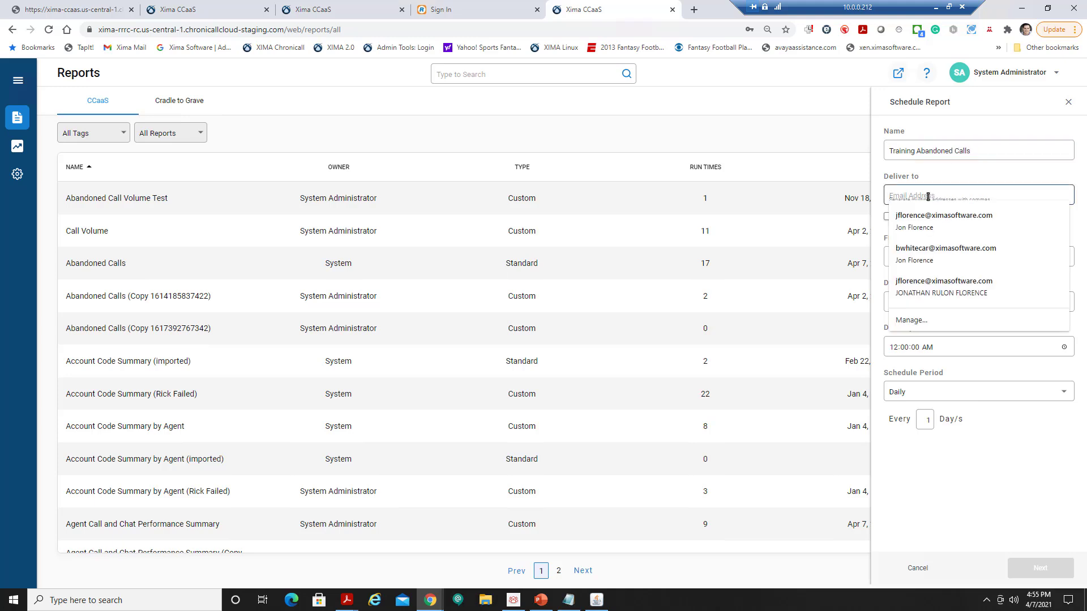
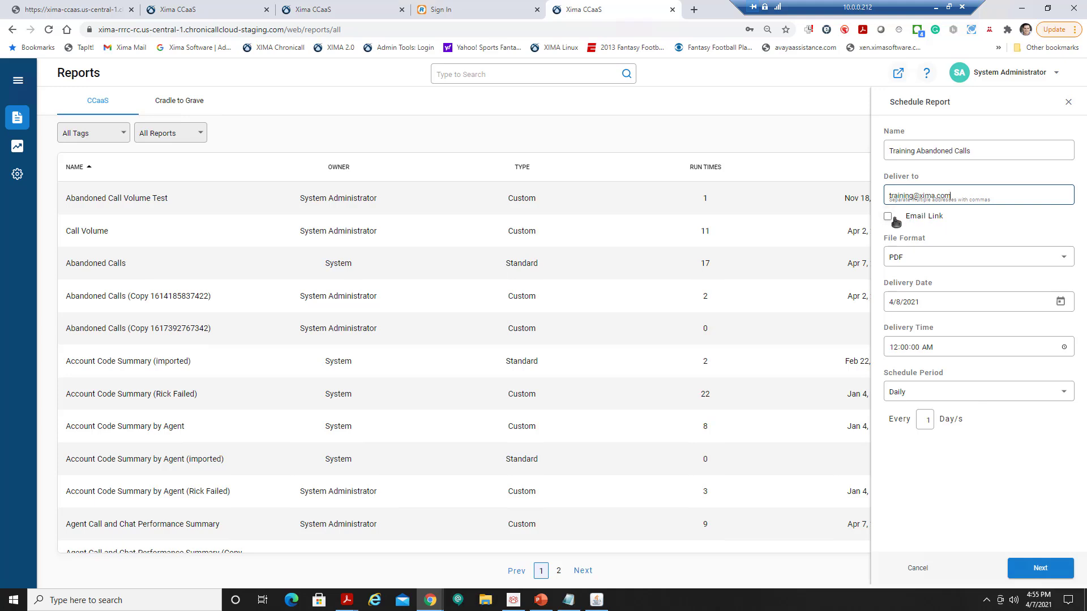
Set XLS format, first delivery 4/12/2021 at 06:00 AM, repeating weekly.
click(932, 262)
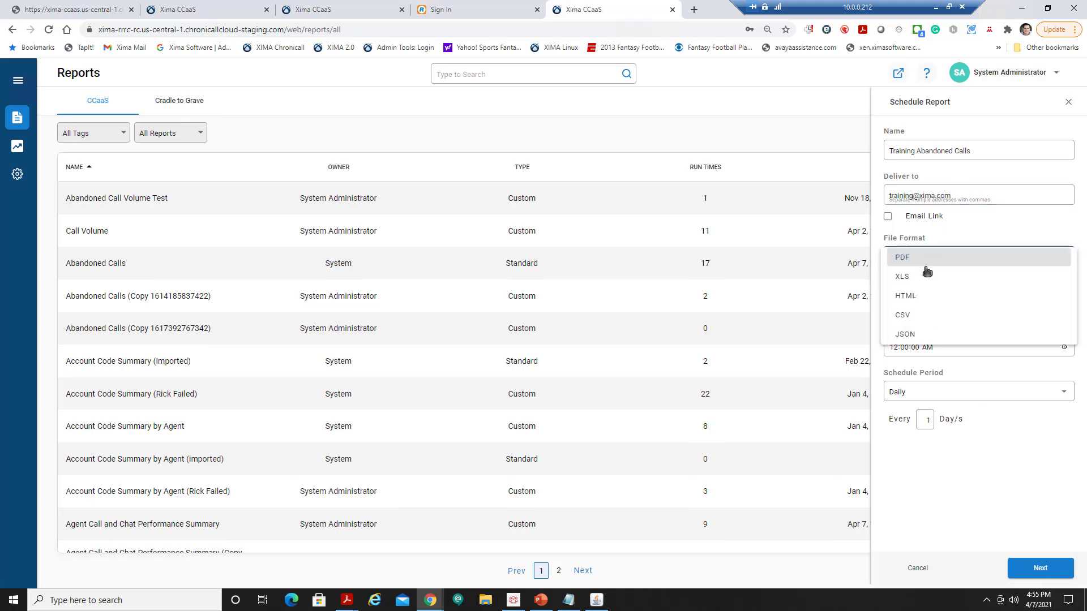
click(921, 279)
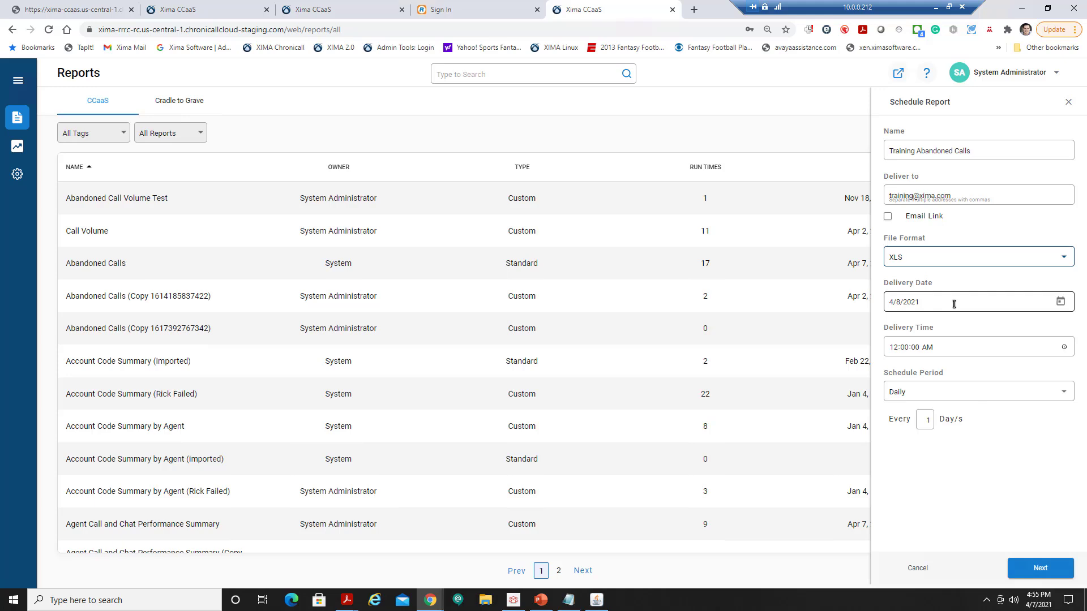
click(1060, 301)
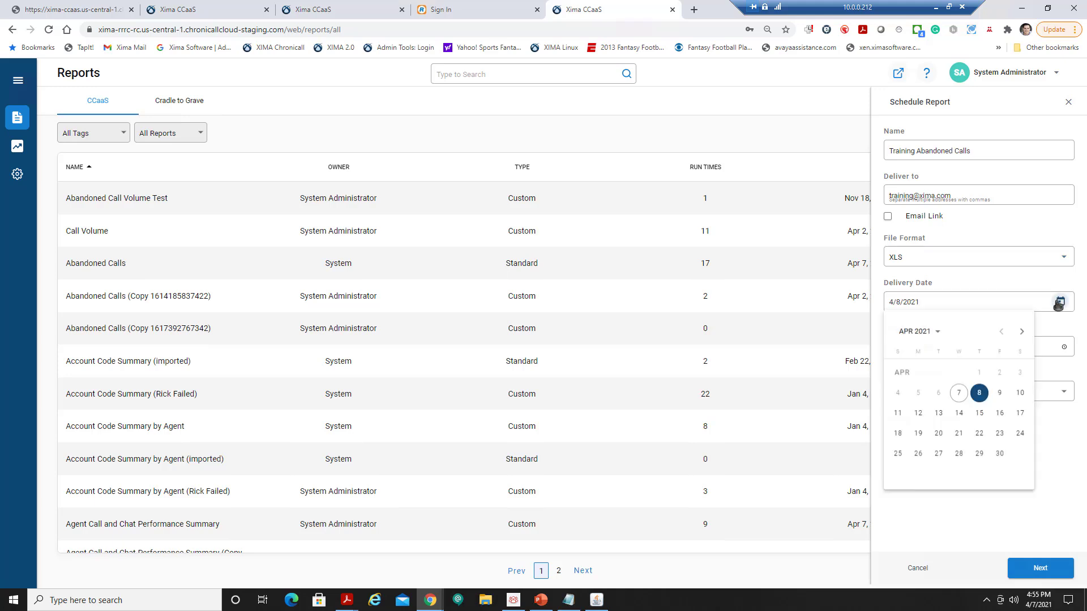
click(919, 415)
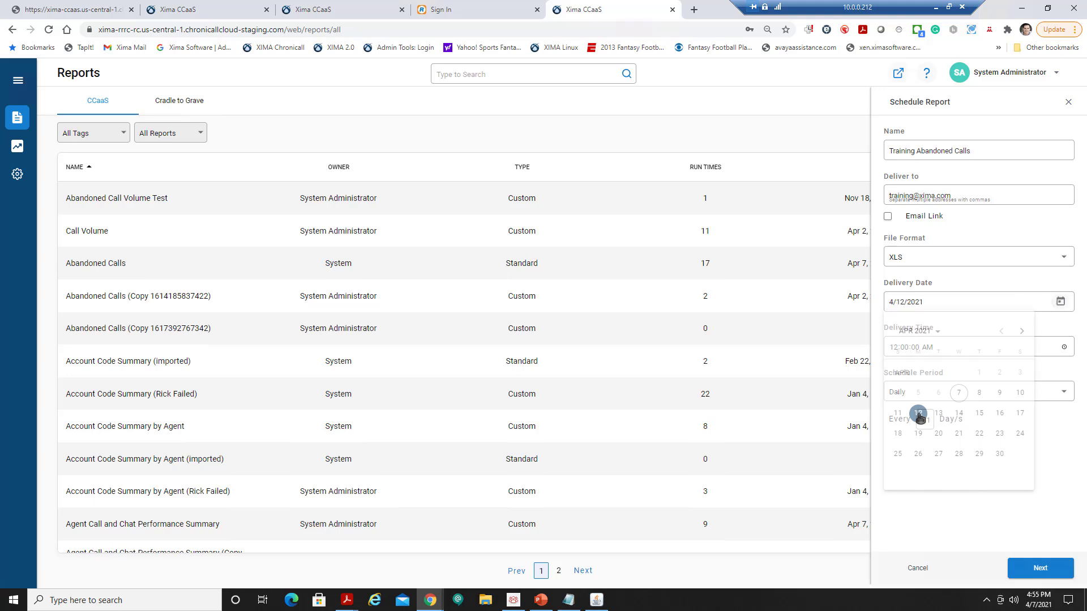
click(893, 348)
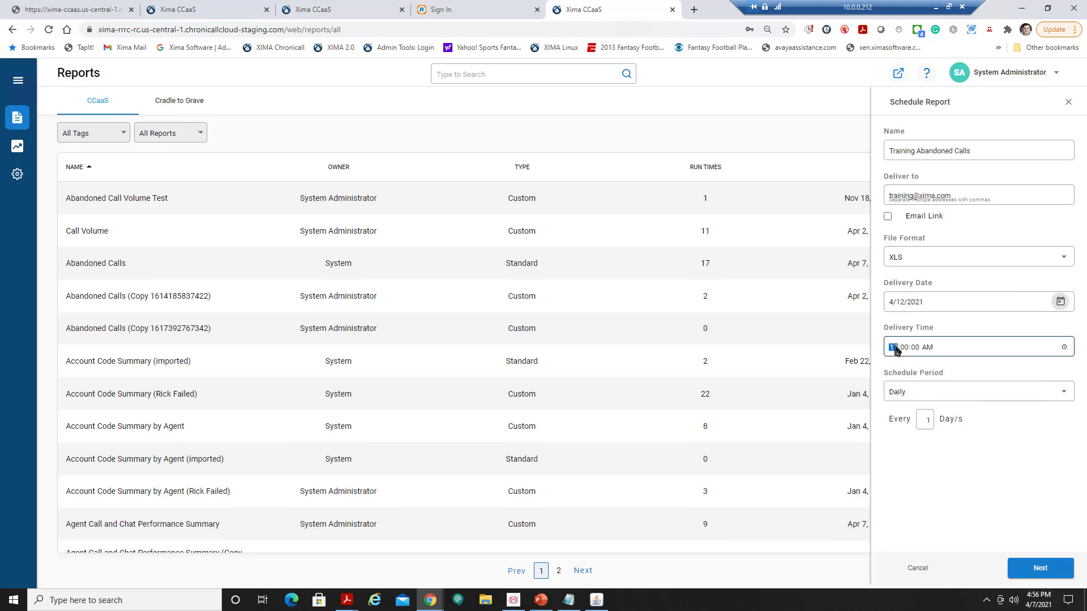
text(6)
click(935, 392)
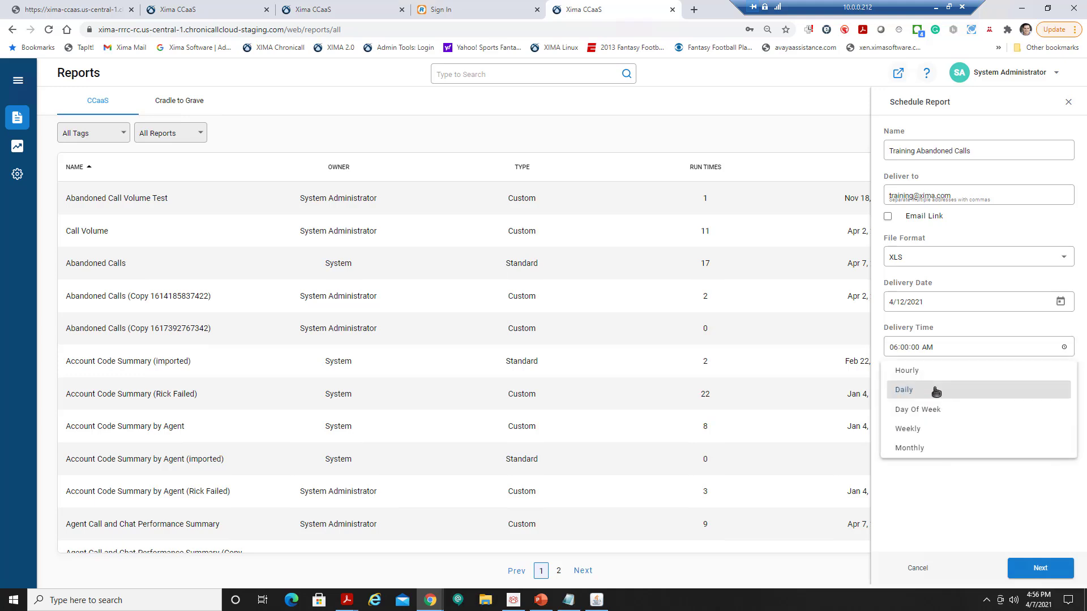
click(920, 431)
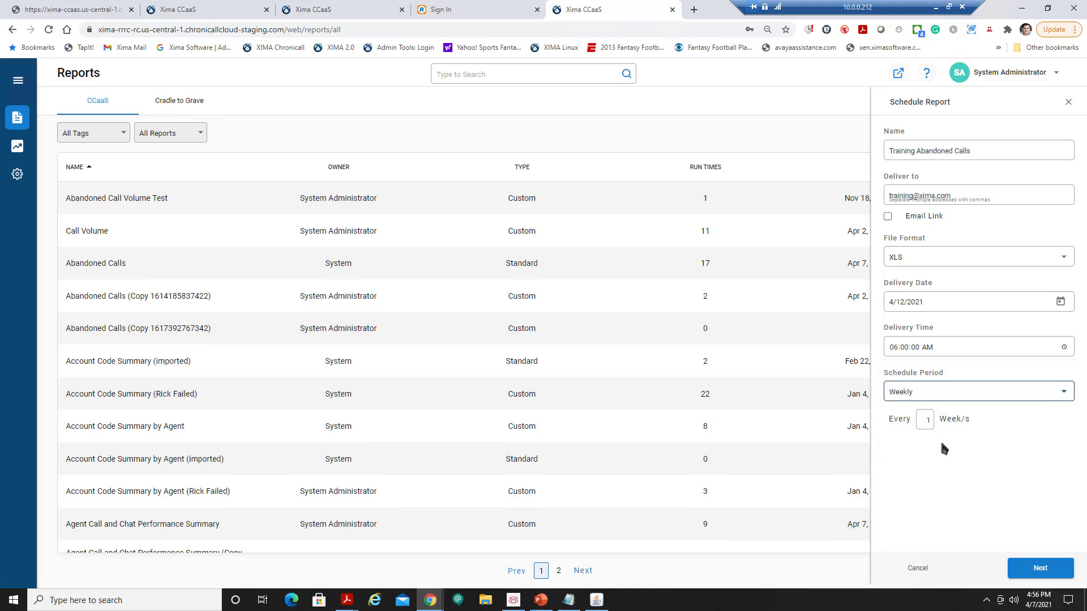
click(1029, 570)
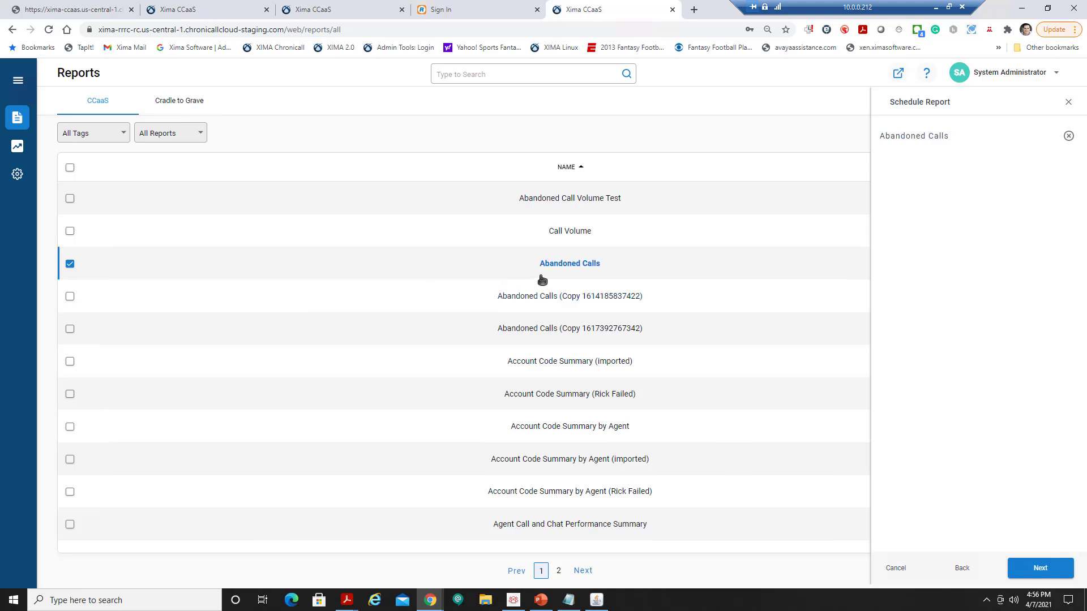
Set the scheduled report's date range to 4/5/2021–4/11/2021 and finish the schedule.
click(1043, 570)
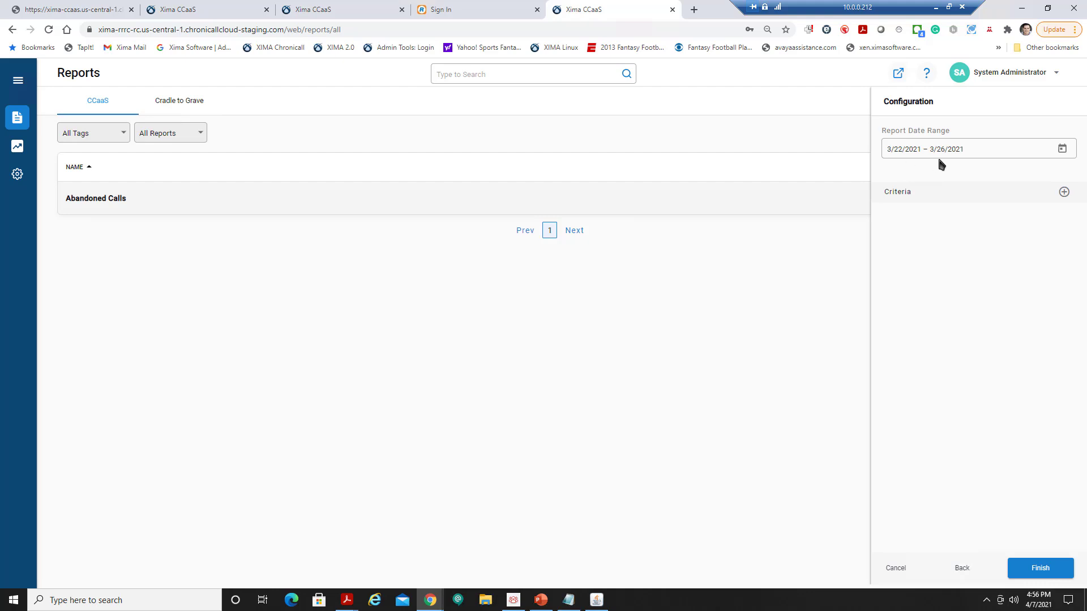
click(1063, 149)
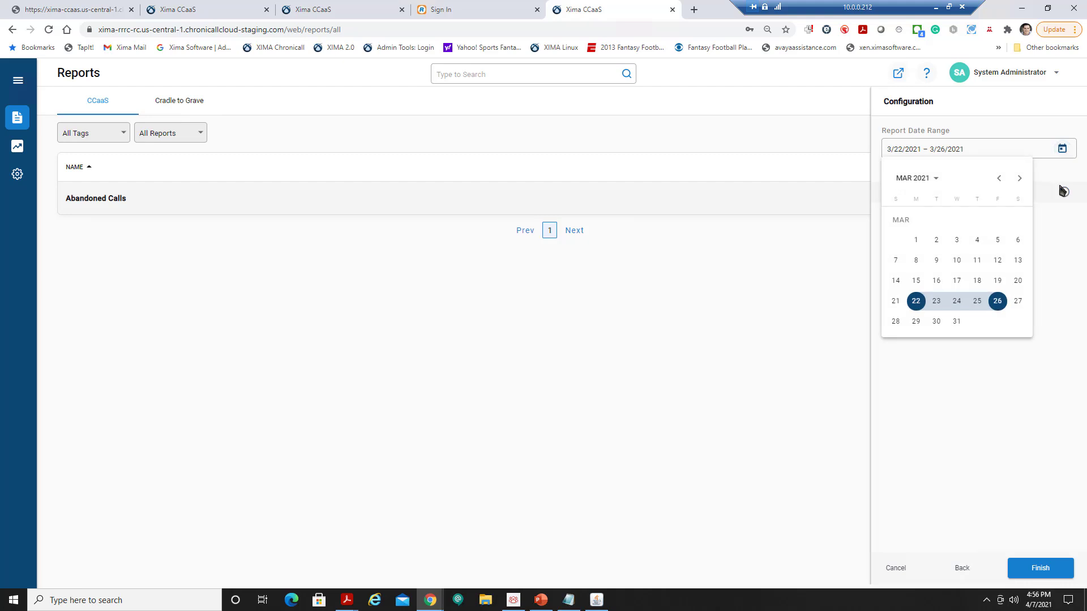
click(1019, 178)
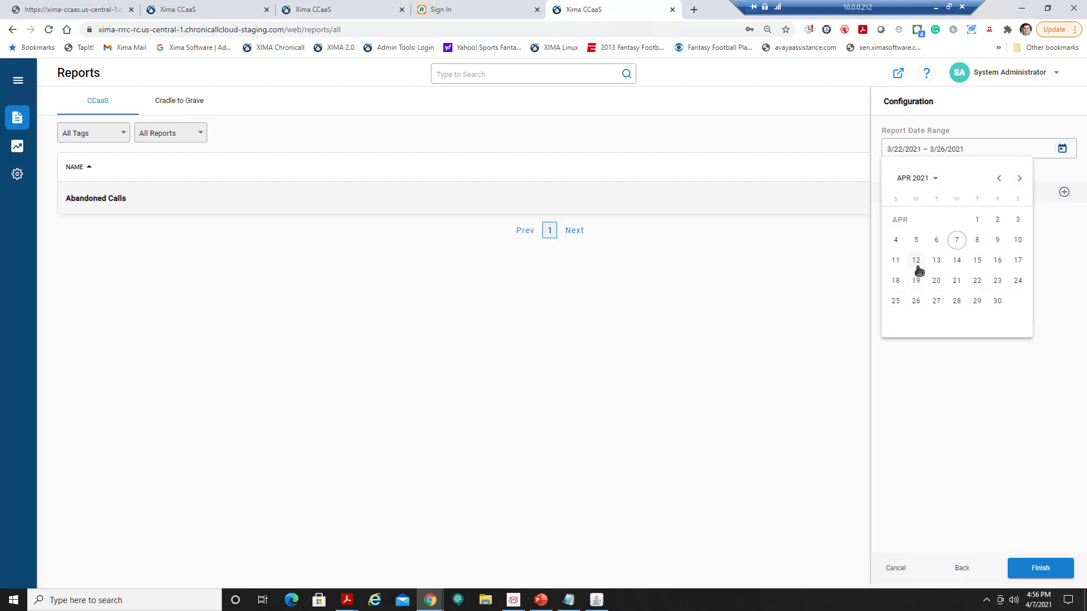
click(915, 240)
click(907, 264)
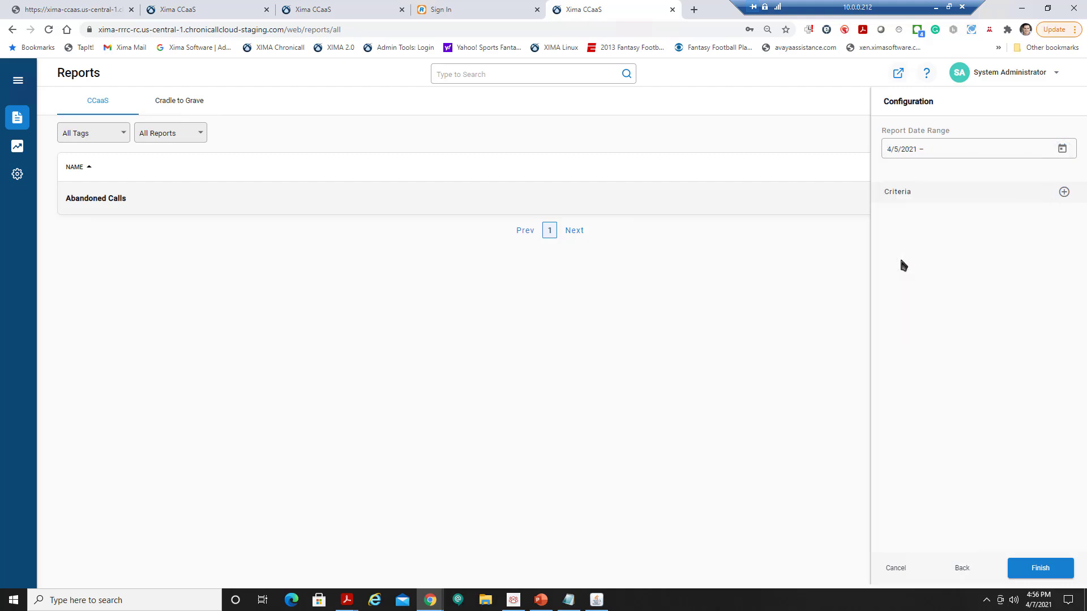
click(1061, 150)
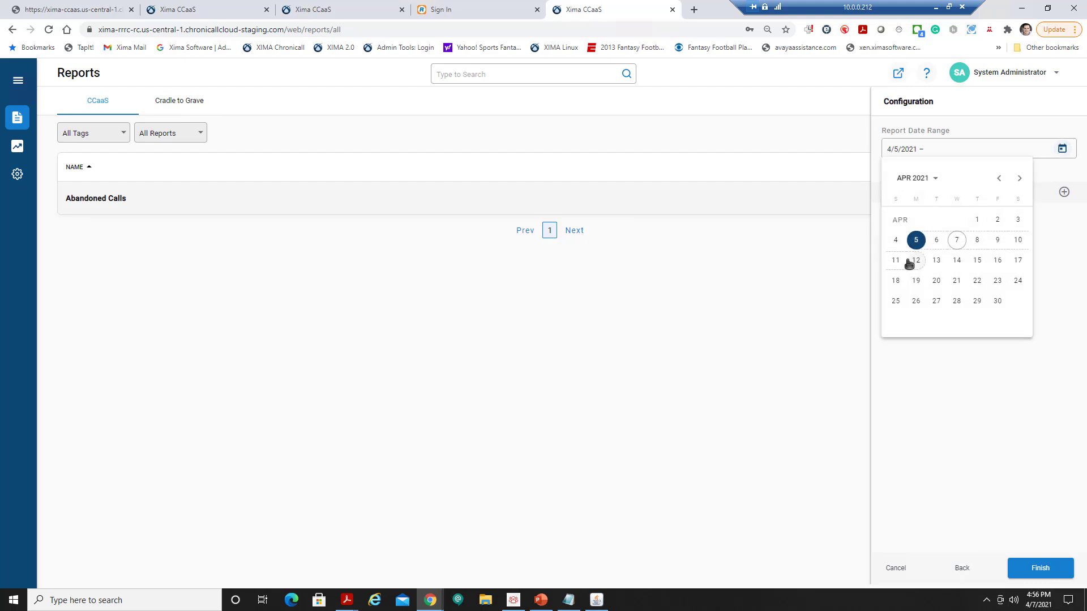
click(897, 262)
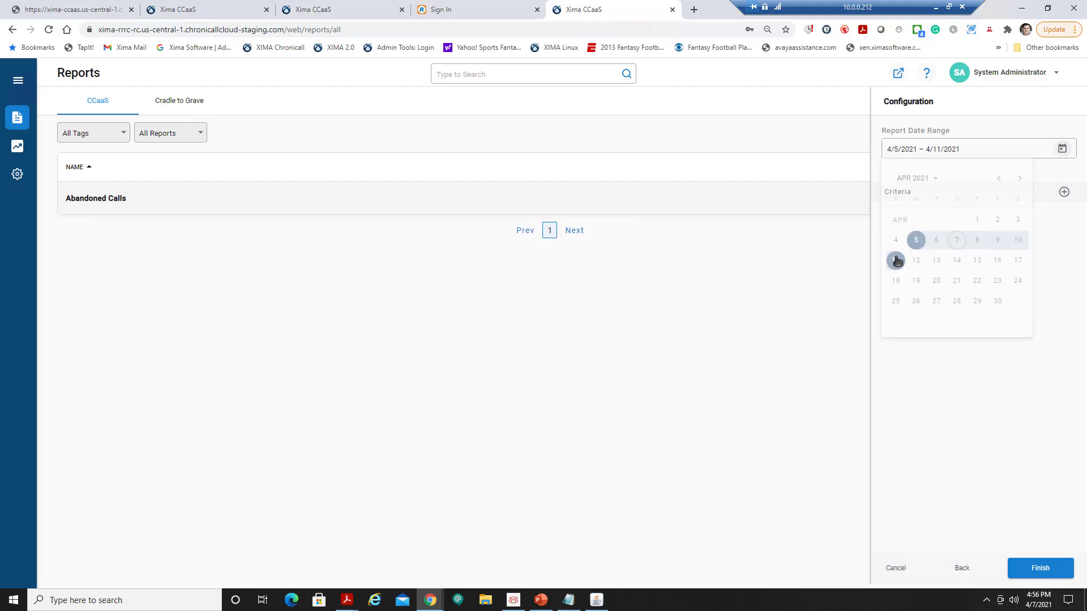
click(1064, 150)
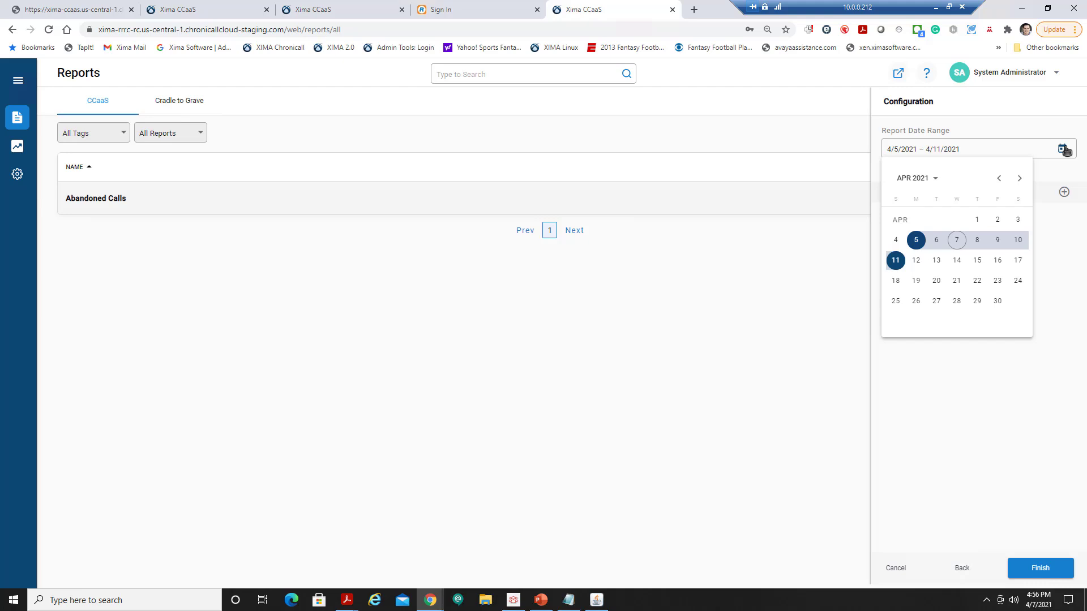
click(1052, 400)
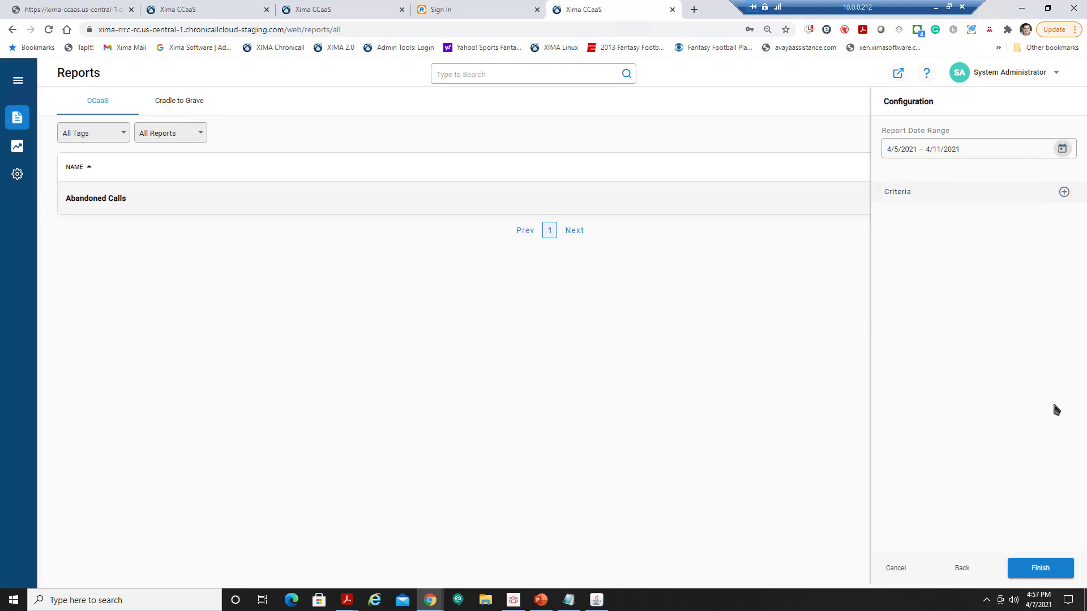
click(1040, 570)
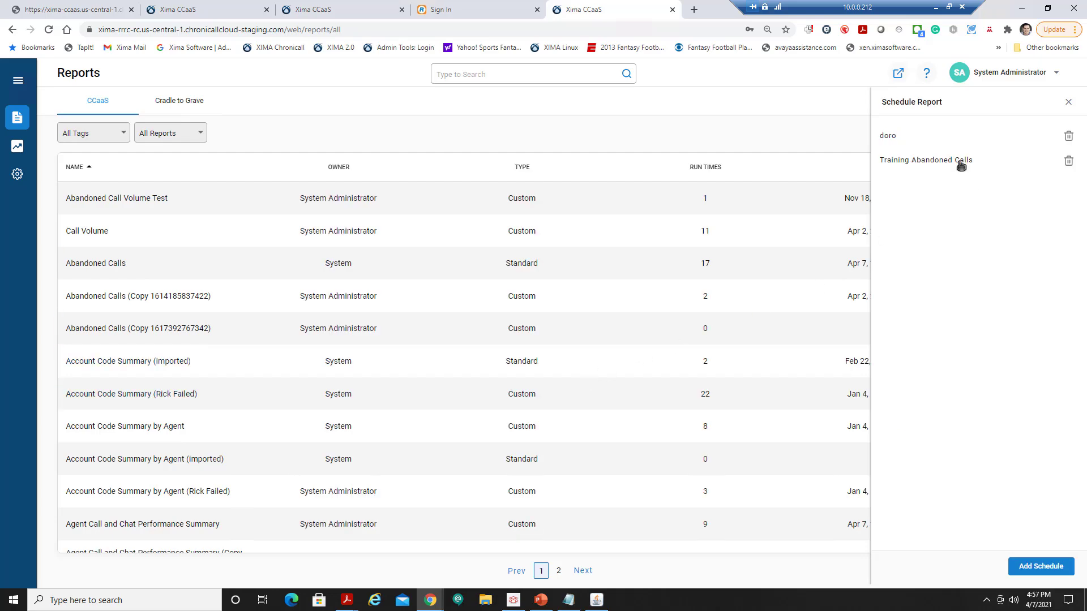
Delete the first report schedule and switch to the Java desktop admin client.
click(1068, 136)
click(627, 377)
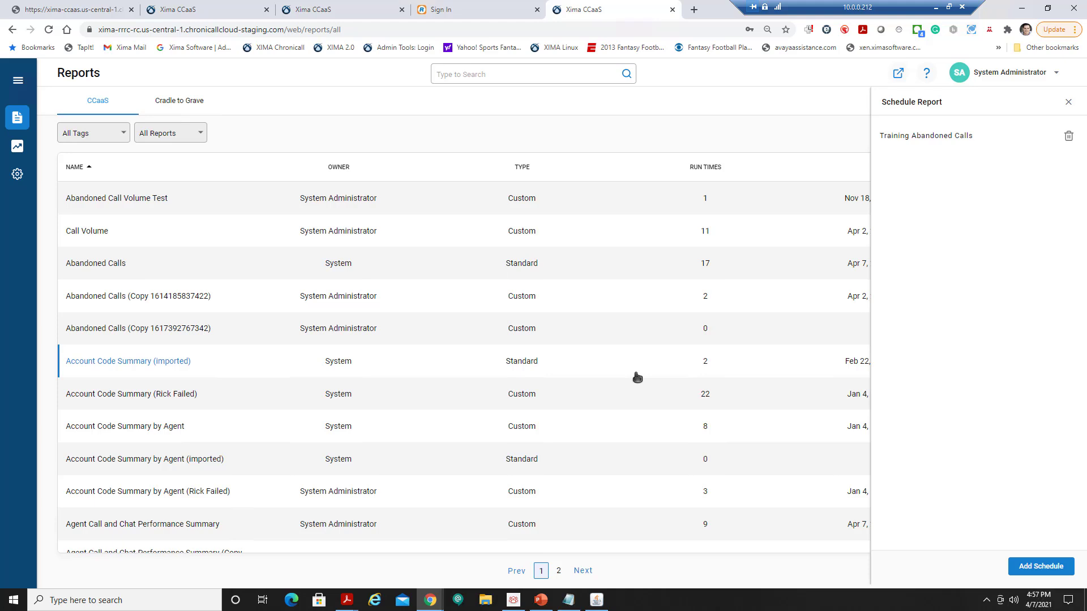
click(598, 603)
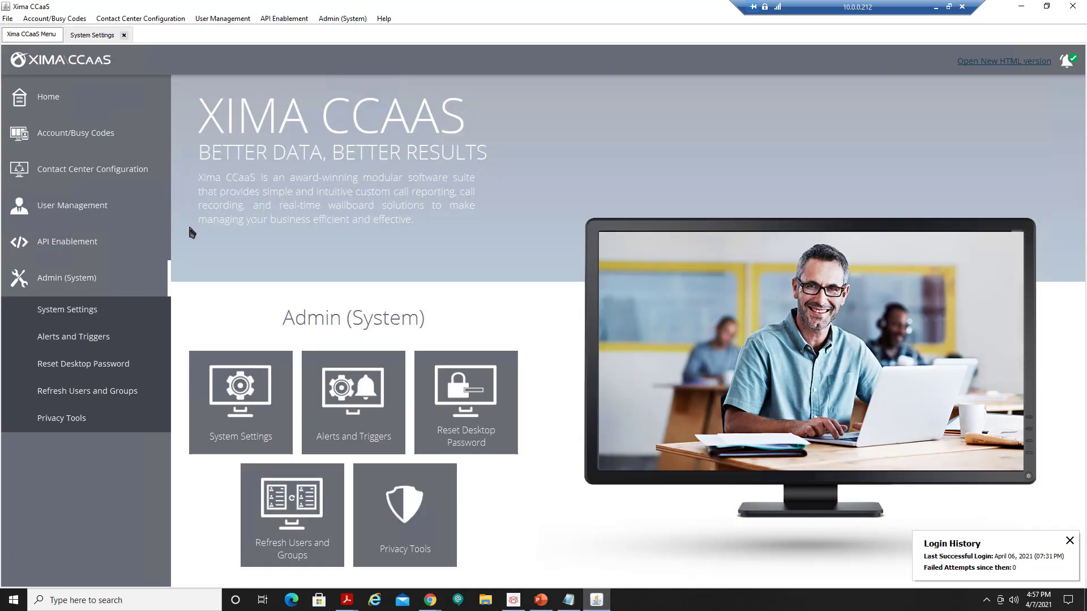
Review the SMTP settings (port 25, encryption NONE) in Basic Settings and save unchanged.
click(100, 310)
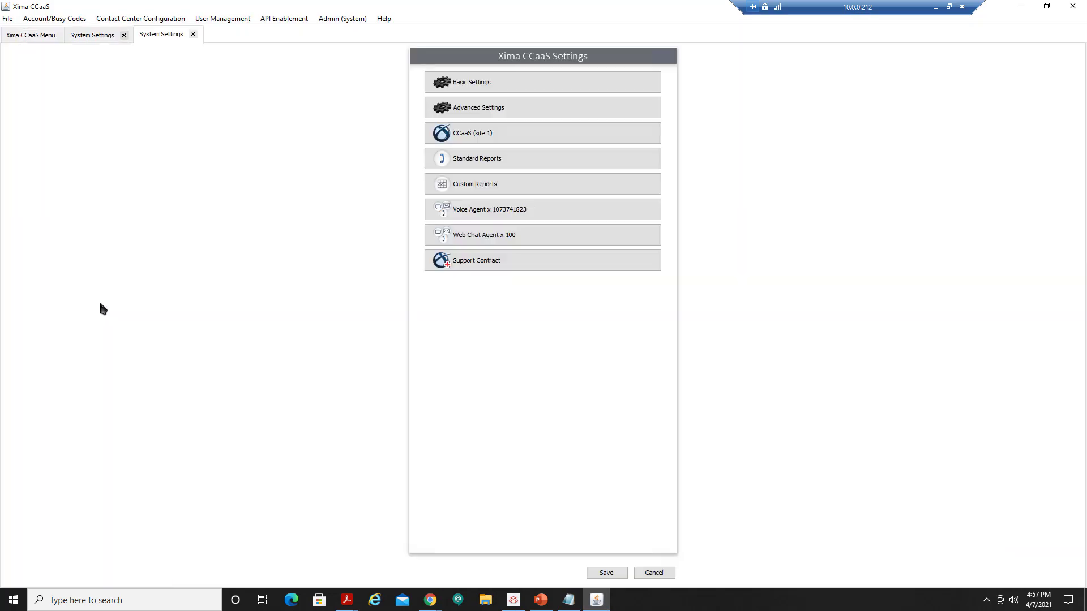
click(485, 83)
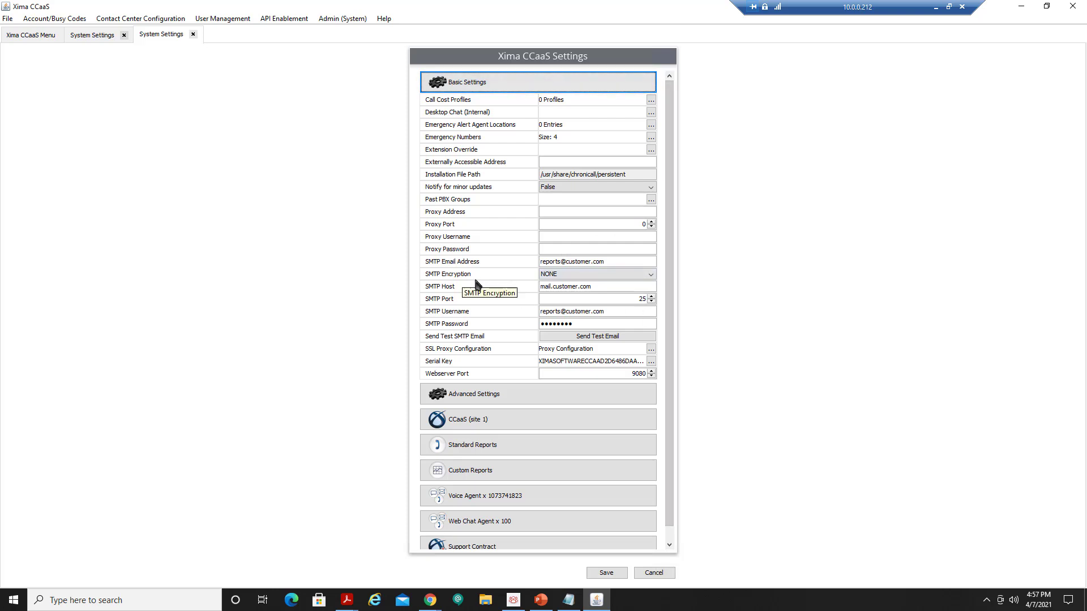
click(564, 275)
click(523, 275)
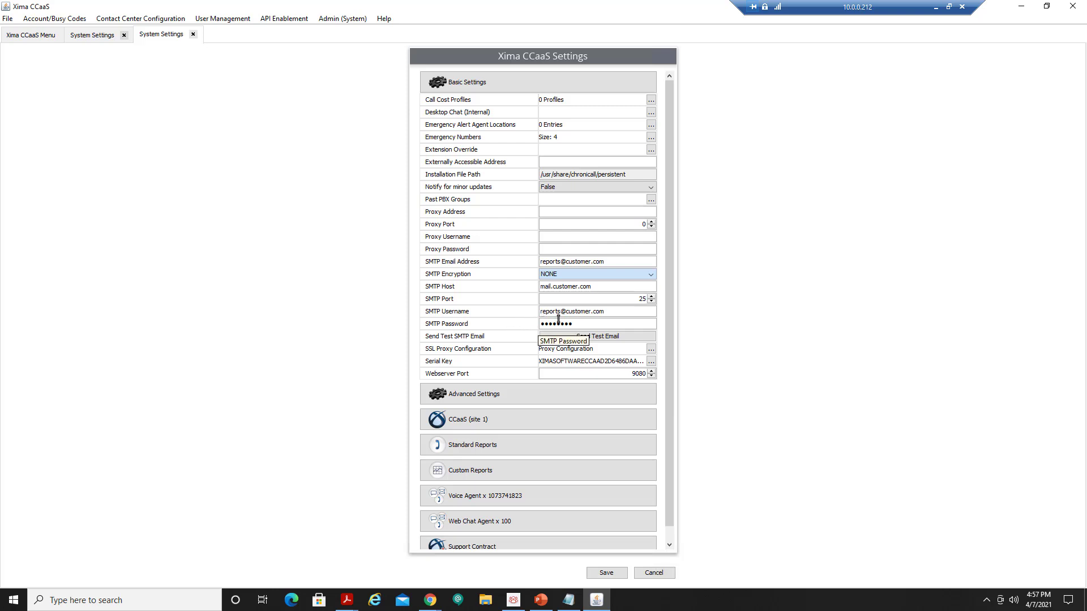
click(605, 570)
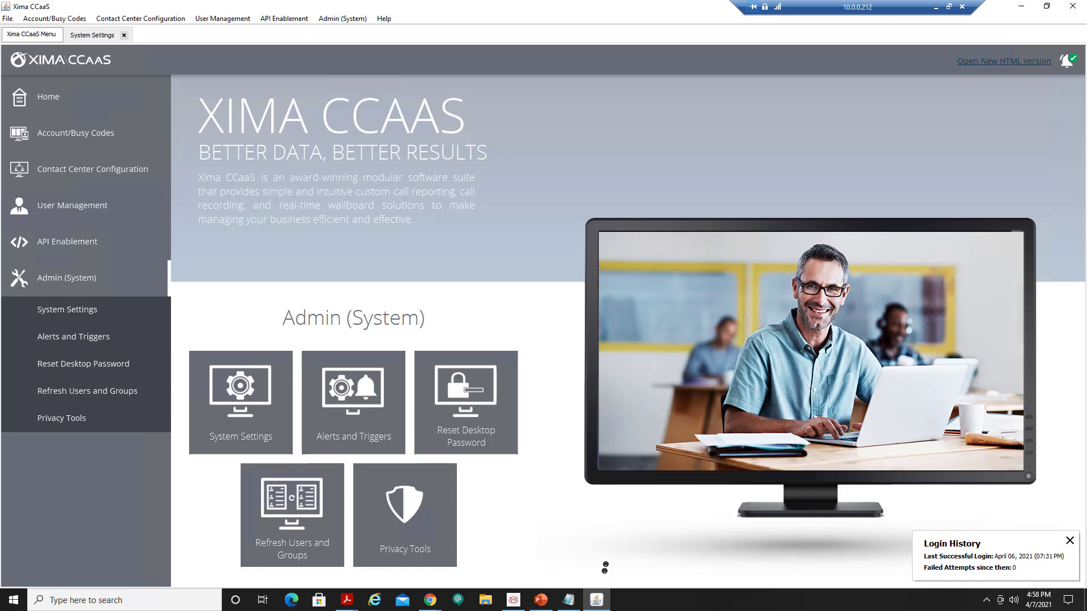
Switch back to the Chrome Reports page, where only the Training Abandoned Calls schedule remains.
click(430, 601)
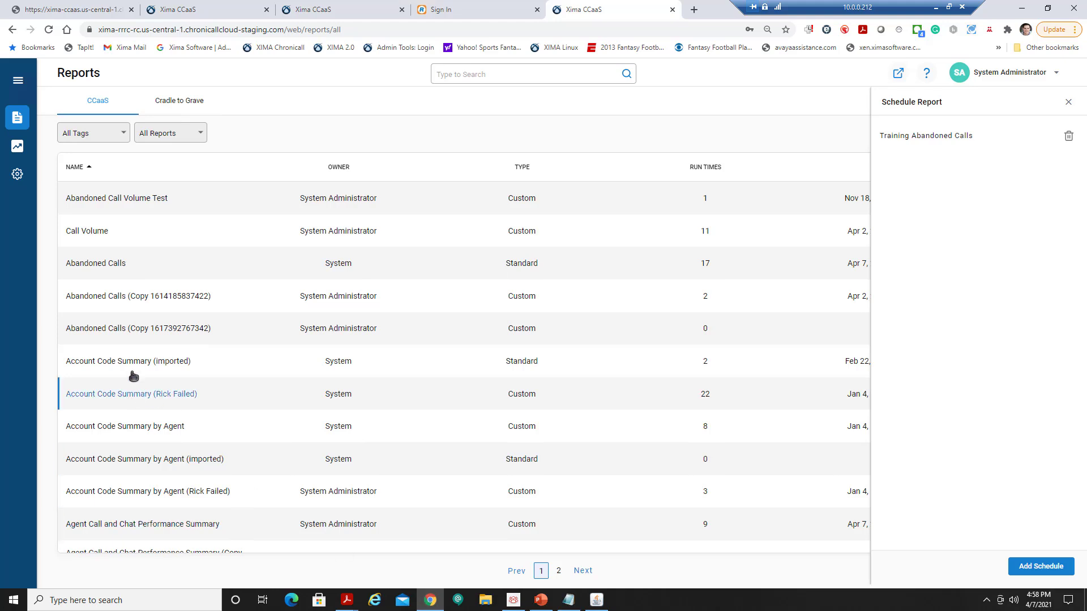
Run the Cradle to Grave report for 4/1/2021 – 4/7/2021, listing 73 call and chat records.
click(182, 107)
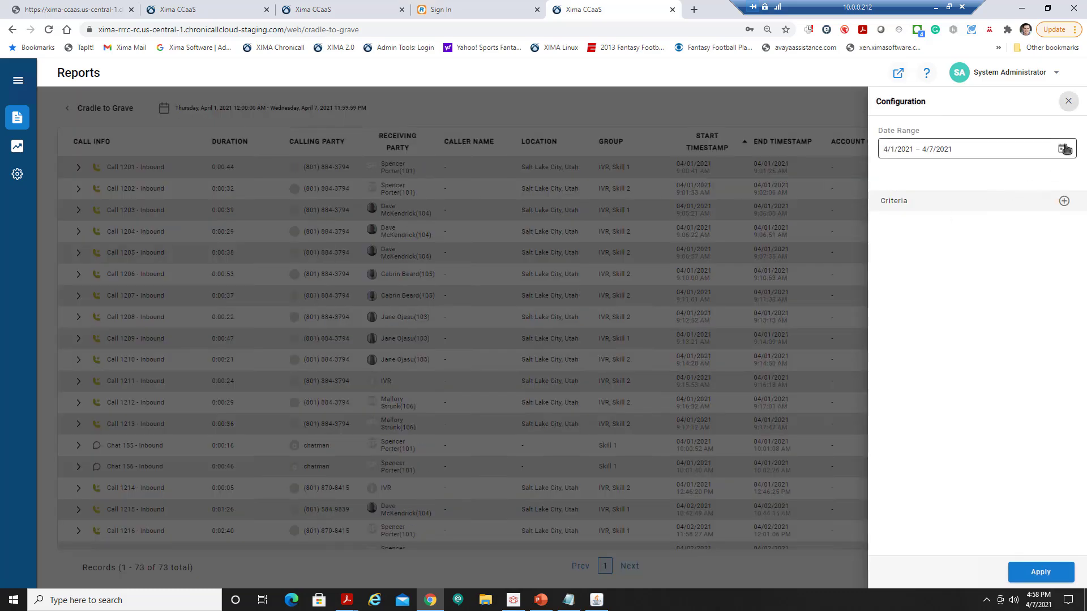
click(1046, 573)
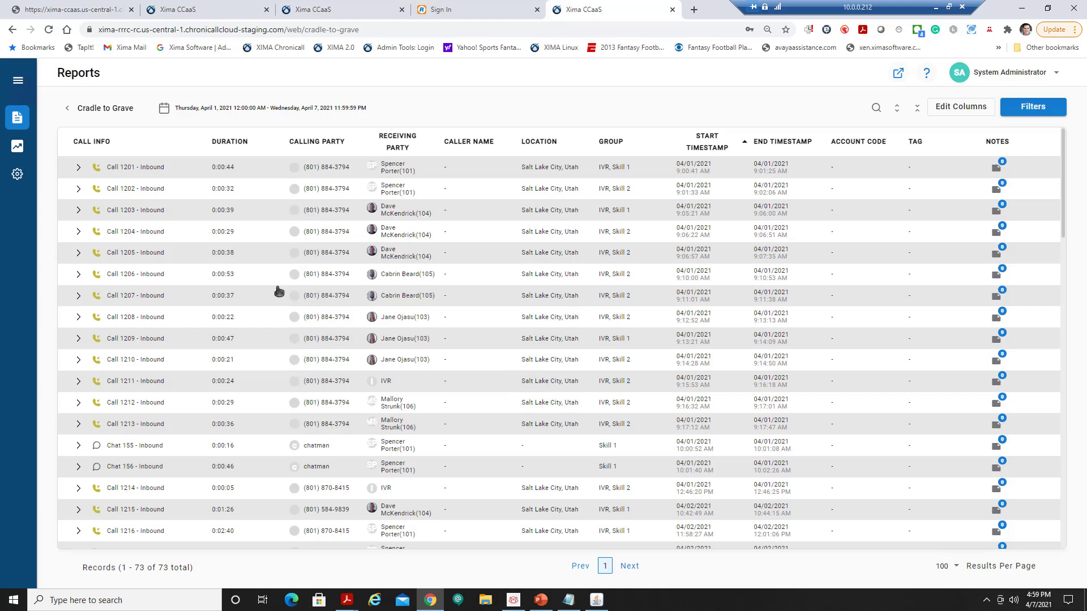
Zoom the page to 110% and inspect Call 1201's two queue events, then collapse it.
key(ctrl+plus)
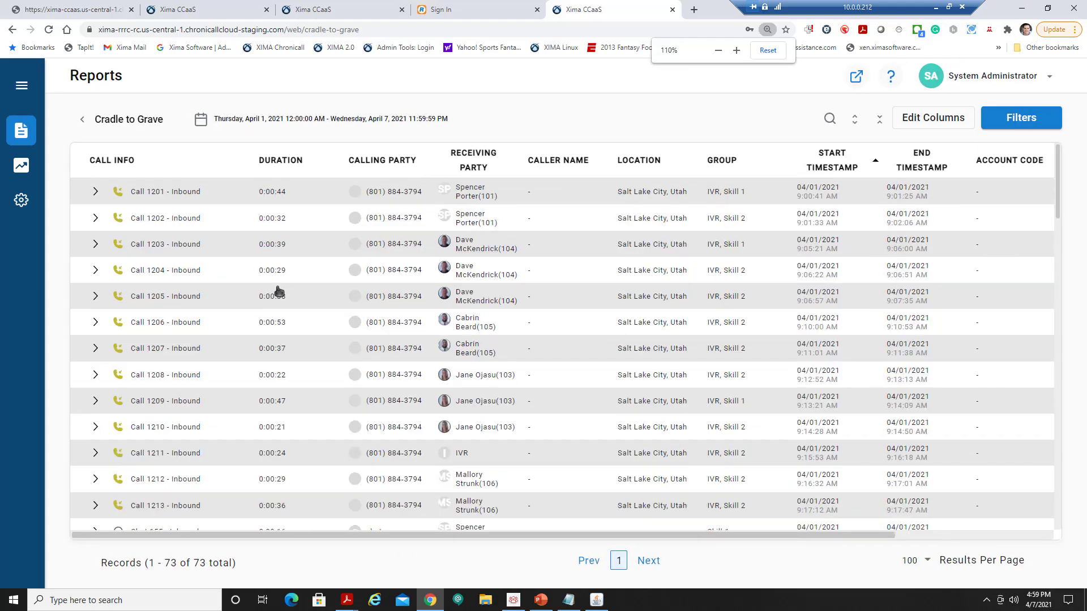
click(94, 193)
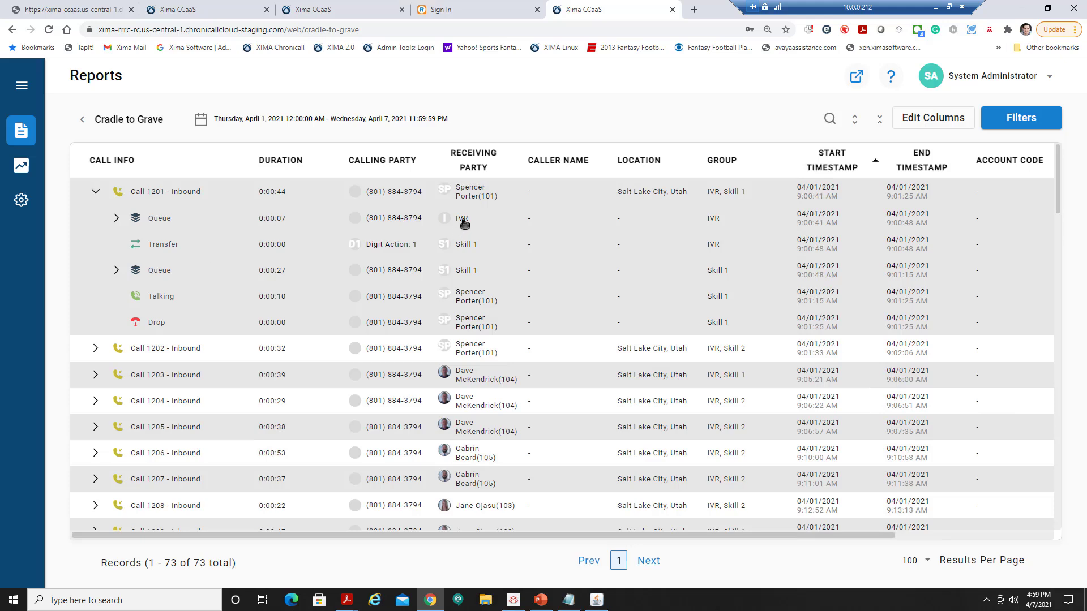
click(116, 218)
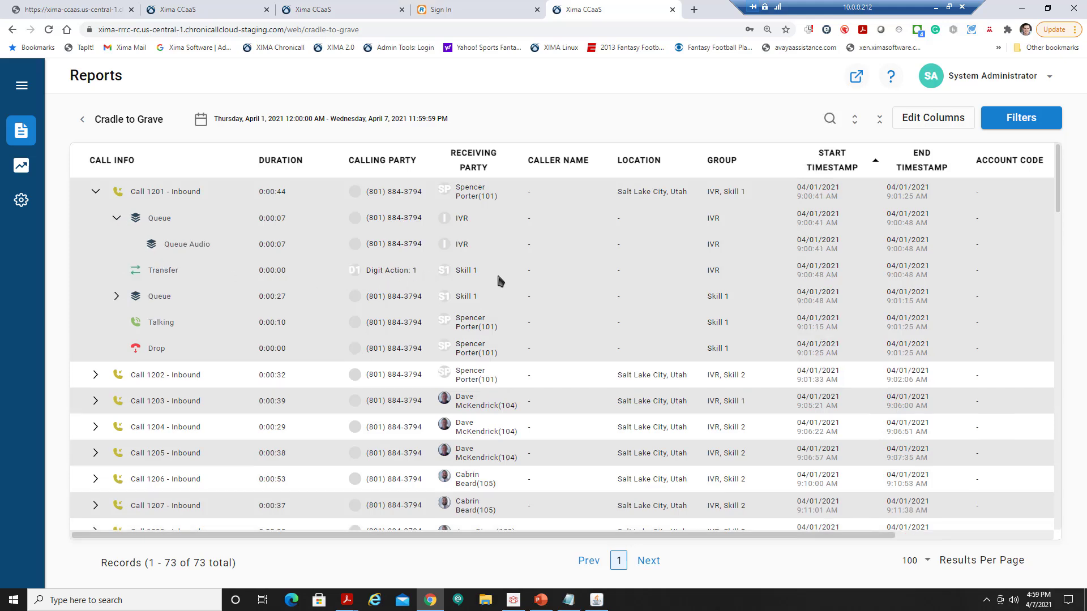
click(117, 298)
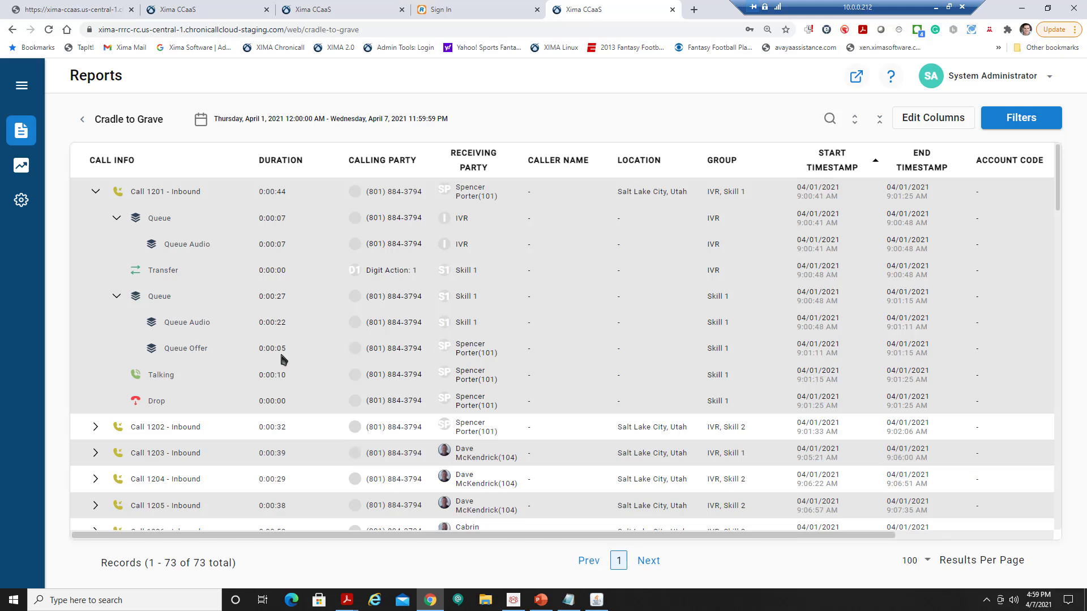
click(96, 192)
Expand Call 1203 and Call 1202, including Call 1202's second queue event details.
click(95, 245)
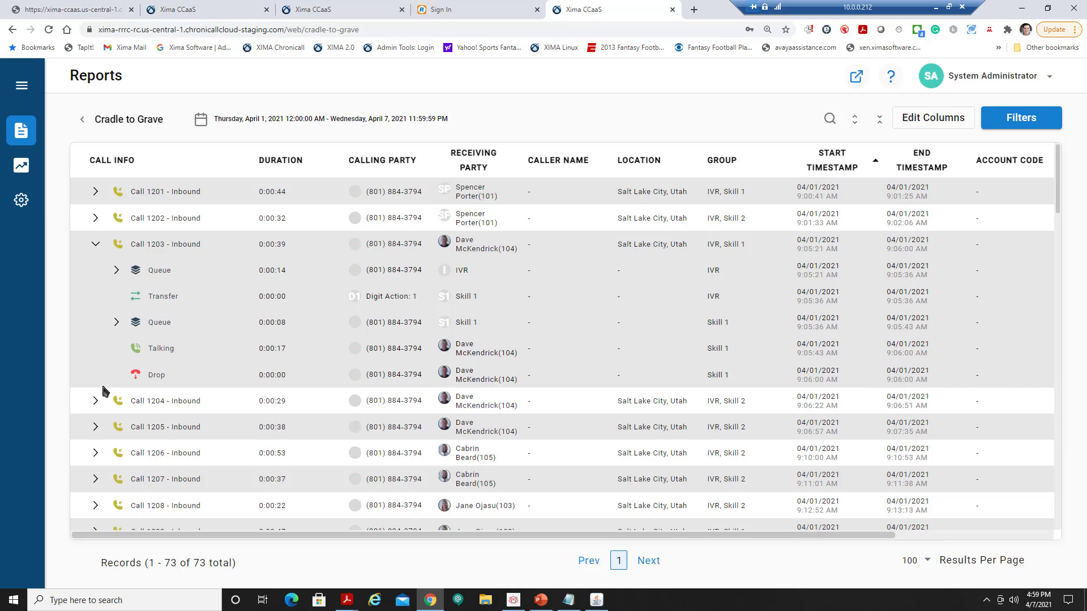
scroll(97, 407, down, 3)
scroll(116, 389, up, 1)
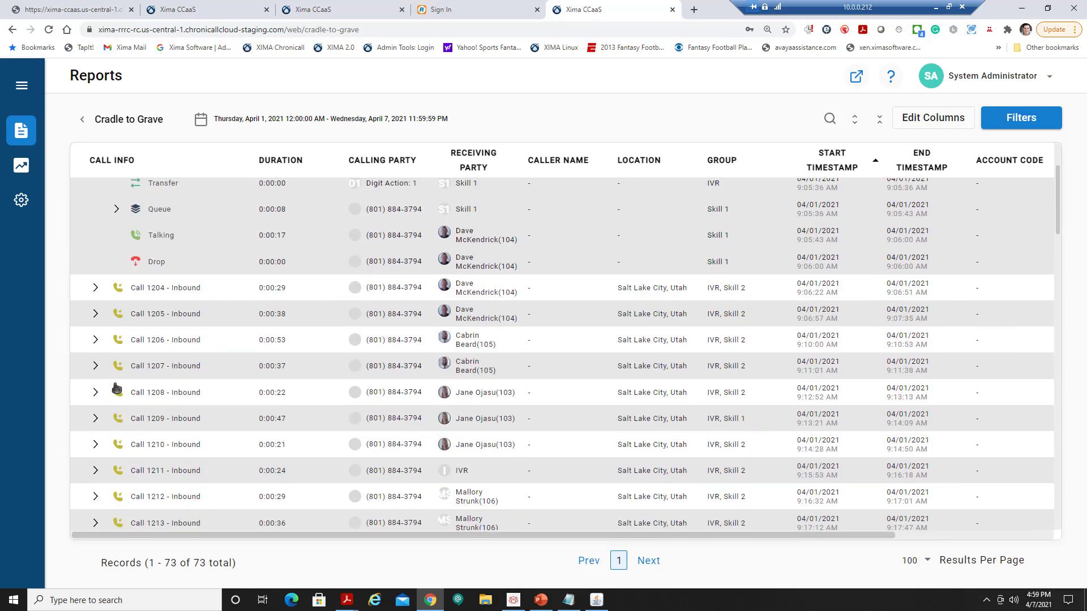
scroll(116, 388, down, 1)
scroll(117, 388, up, 3)
click(96, 218)
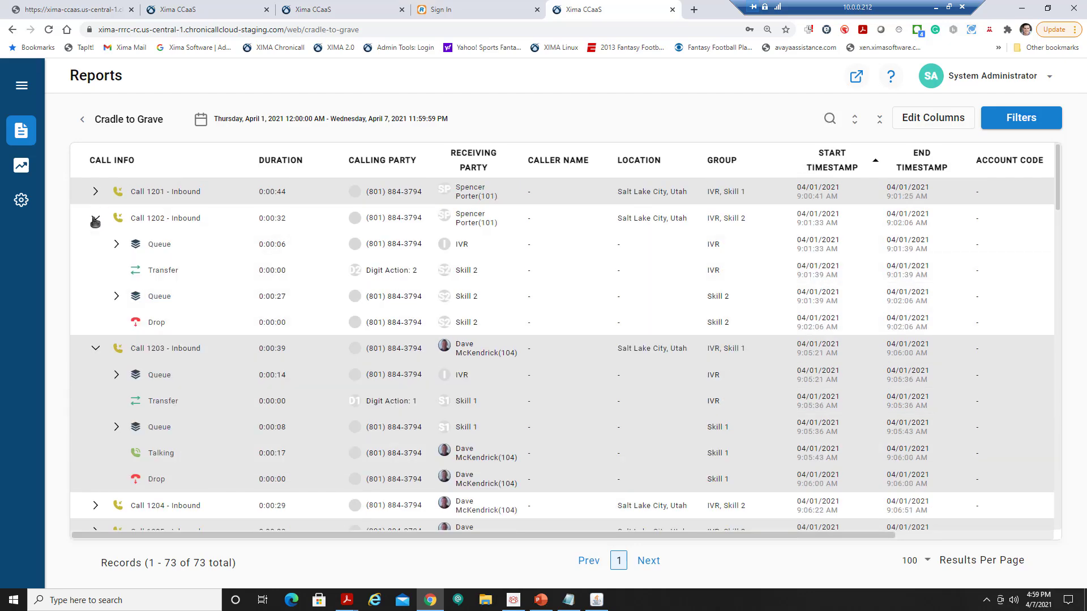
click(116, 297)
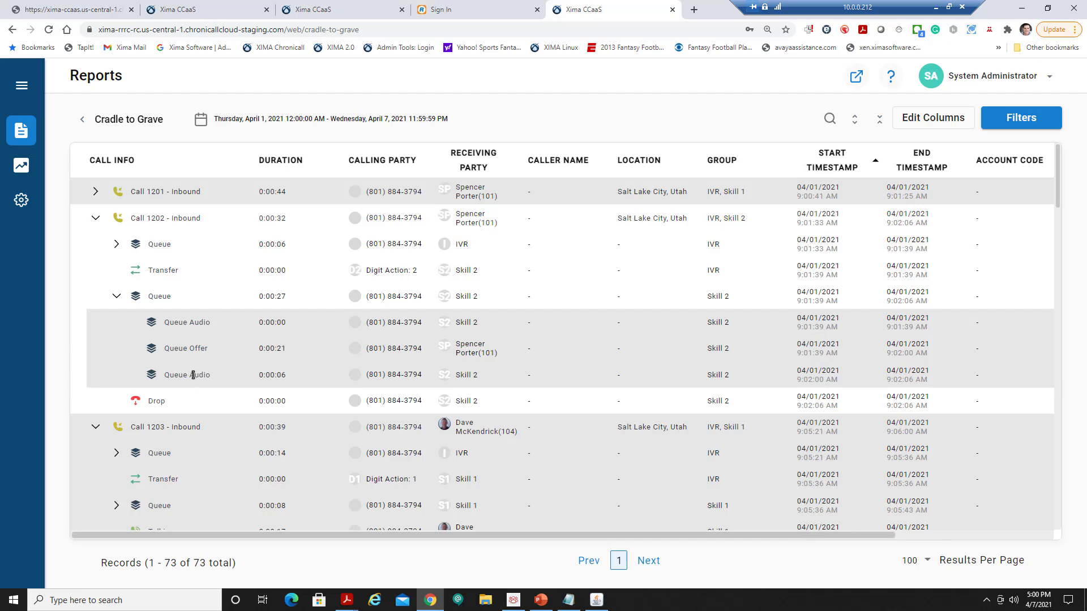
scroll(193, 375, down, 9)
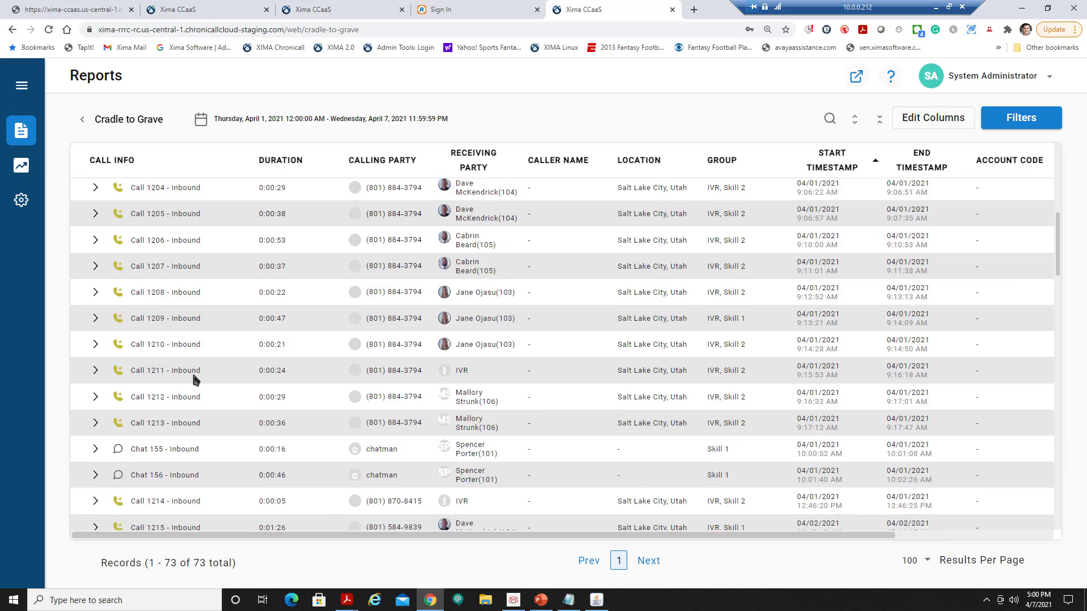
scroll(193, 378, down, 5)
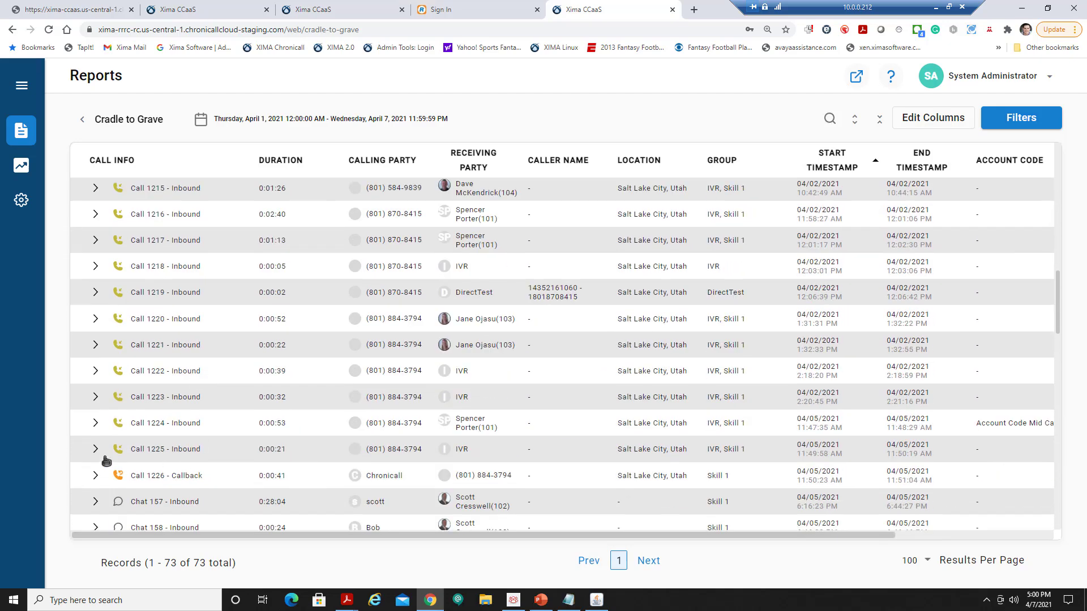
click(96, 449)
scroll(108, 419, down, 3)
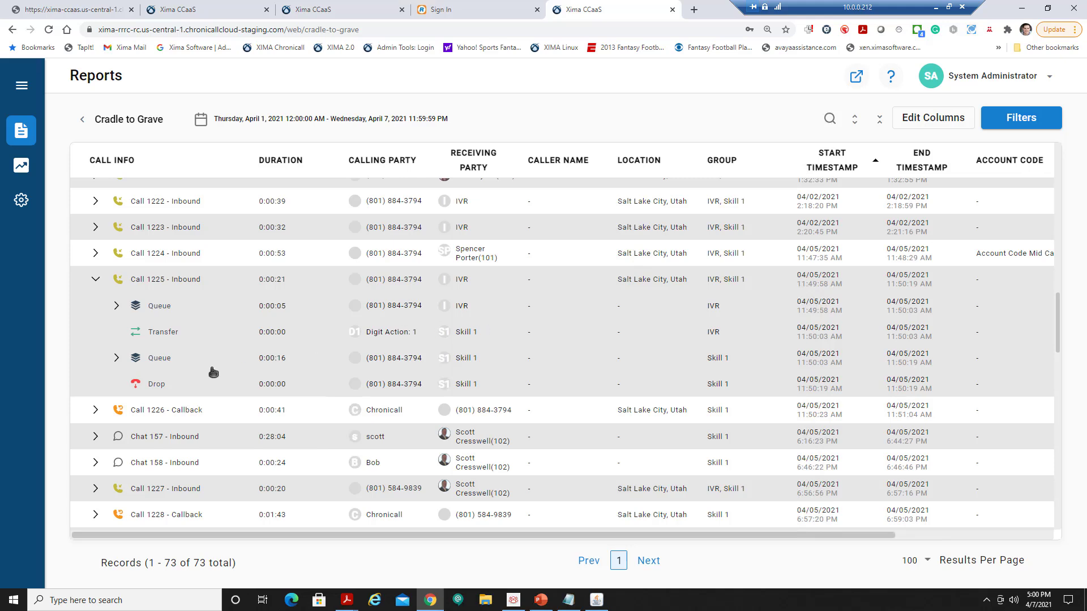
click(117, 358)
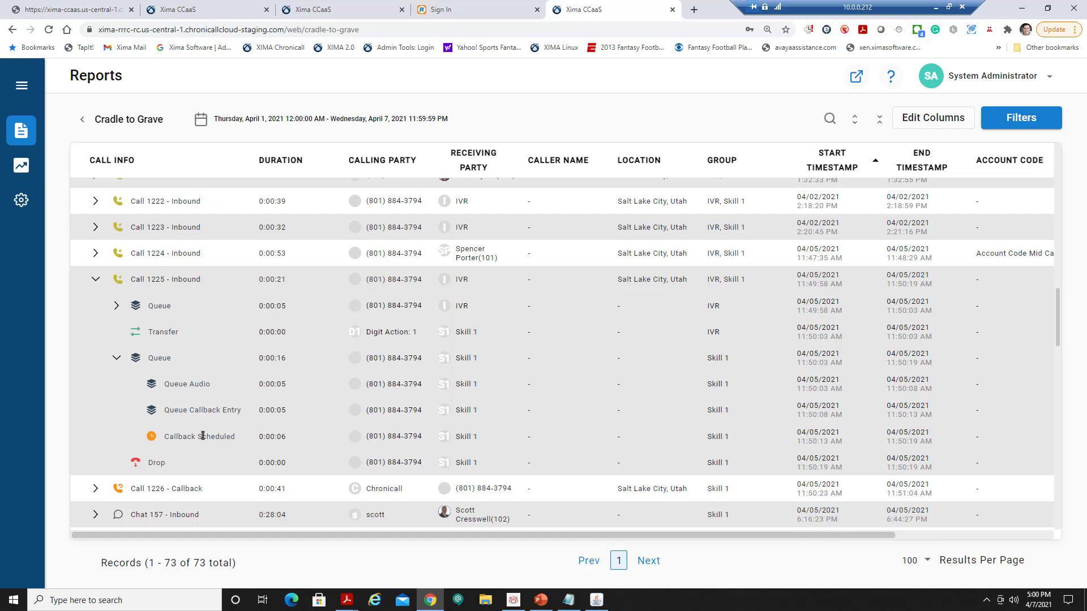
scroll(205, 426, down, 2)
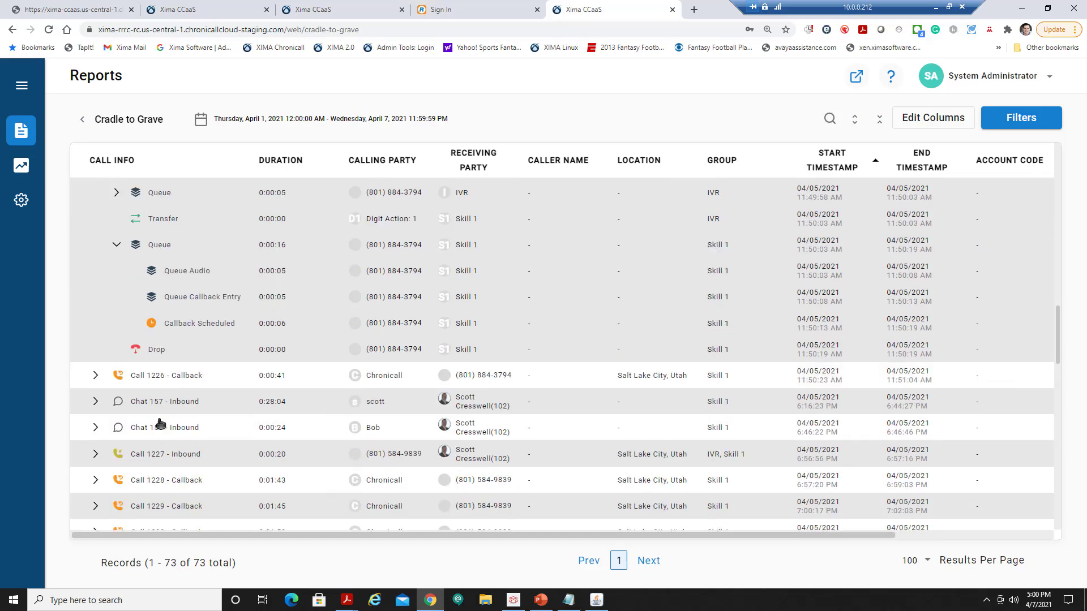
click(94, 375)
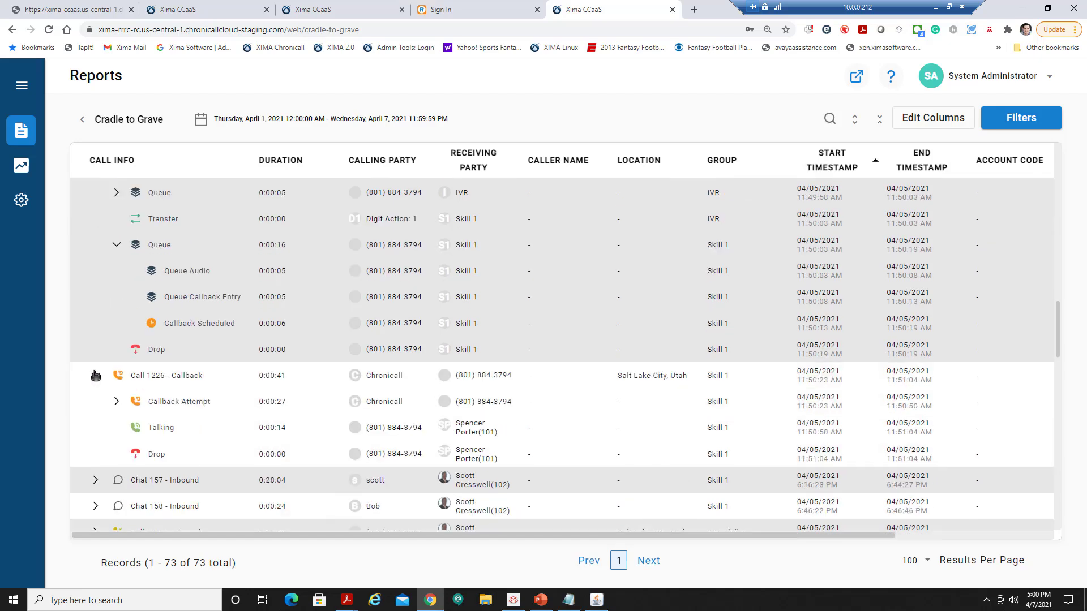
click(125, 401)
scroll(122, 399, down, 2)
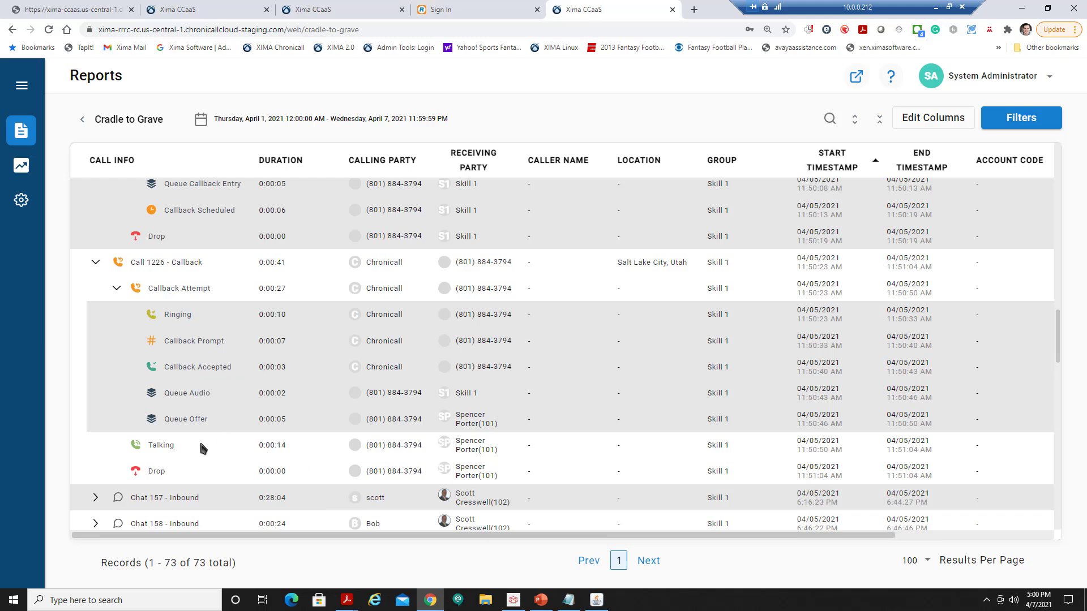
scroll(199, 440, down, 3)
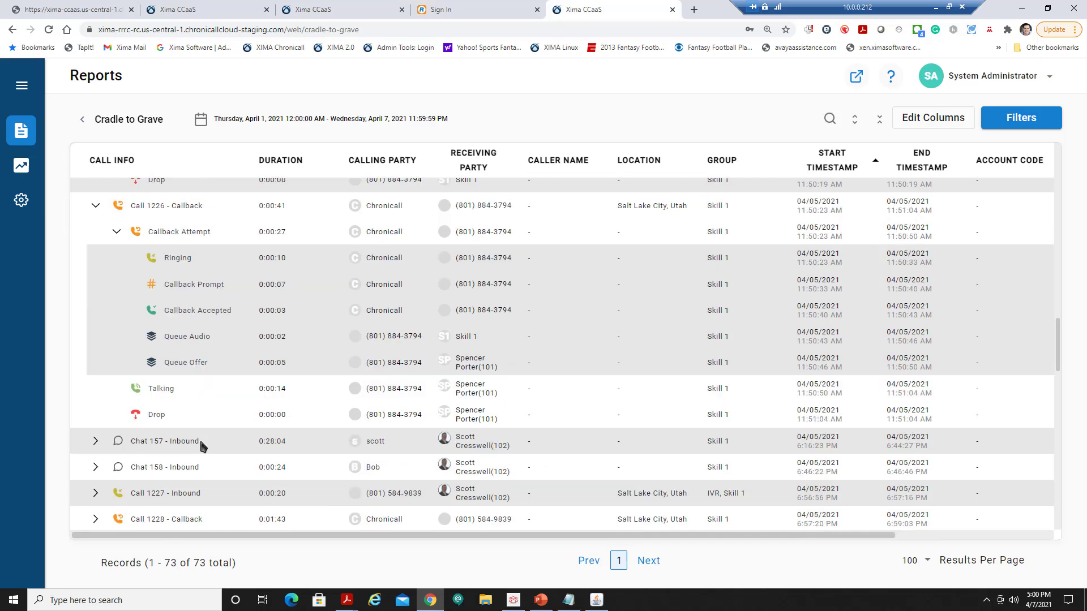
scroll(130, 392, down, 5)
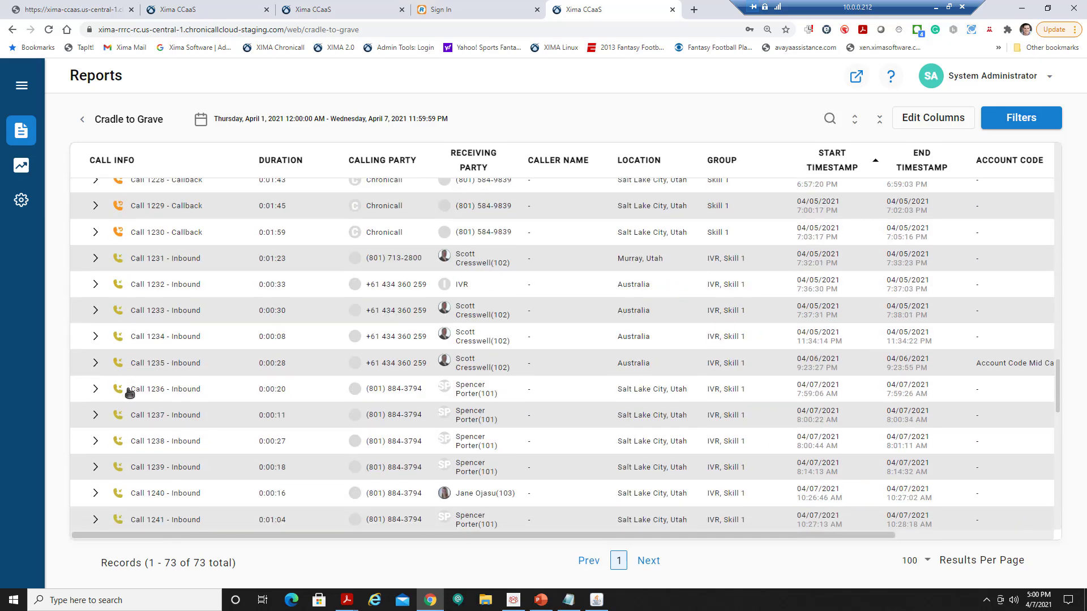
scroll(129, 393, down, 1)
scroll(129, 393, down, 3)
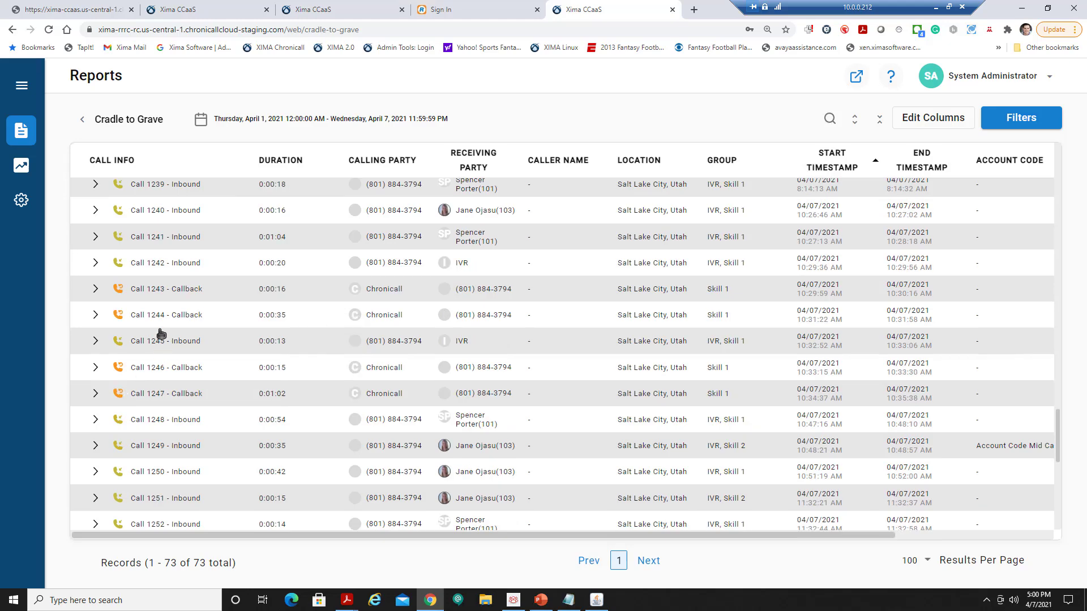
scroll(160, 315, up, 8)
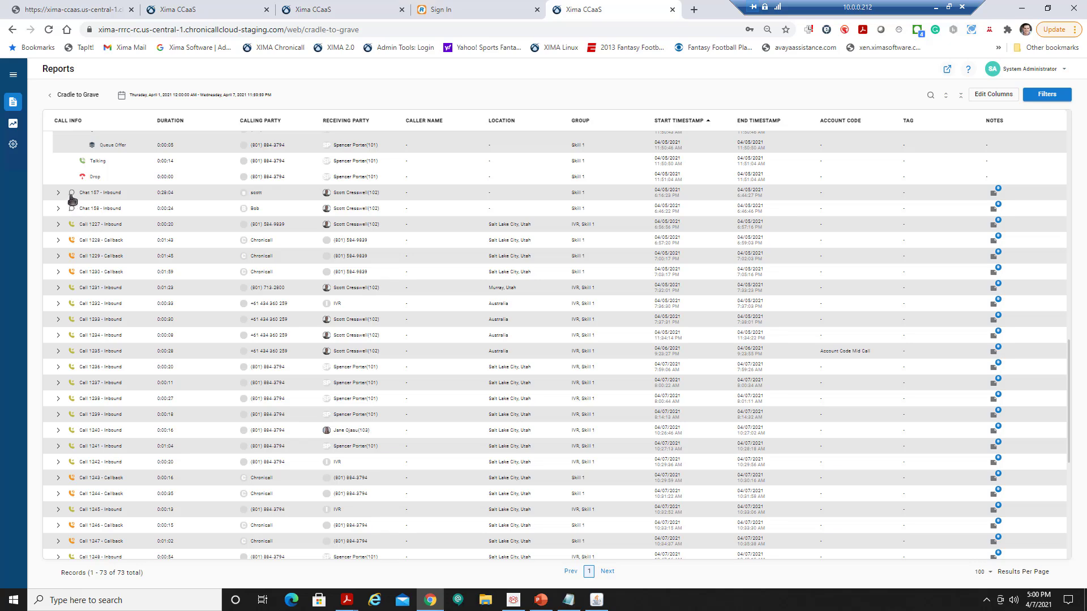
Zoom in and expand Chat 157 and its Queue step to show the queue events.
key(ctrl+plus)
key(ctrl+plus)
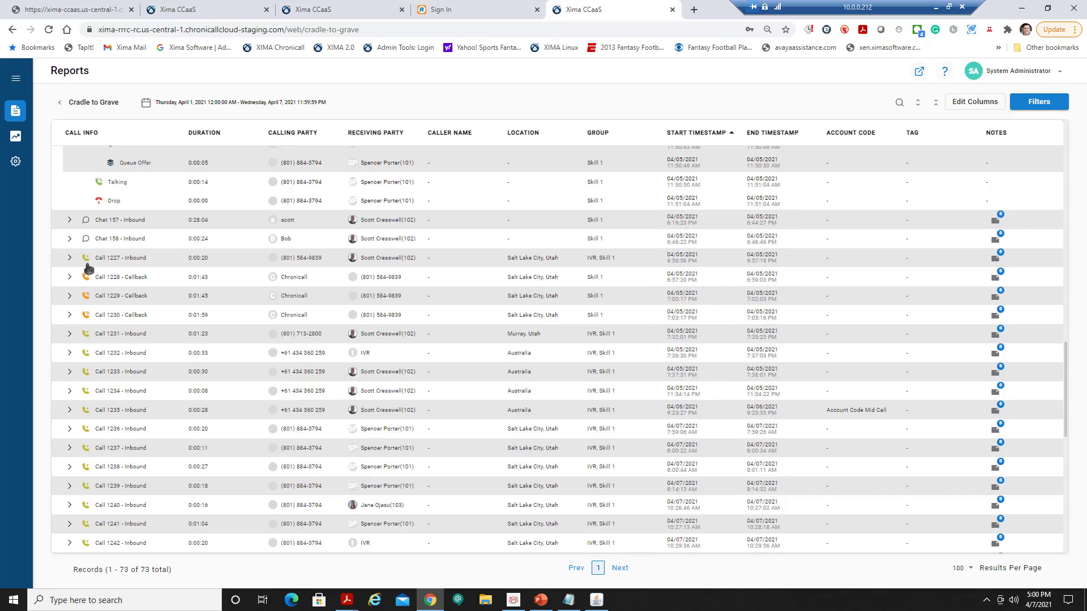
click(71, 221)
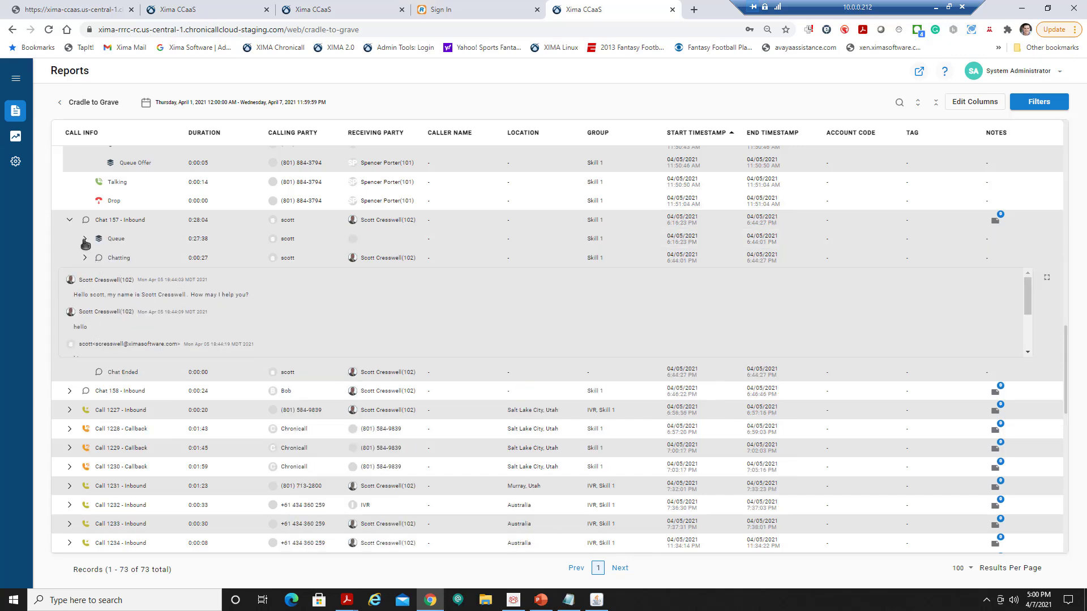
click(85, 240)
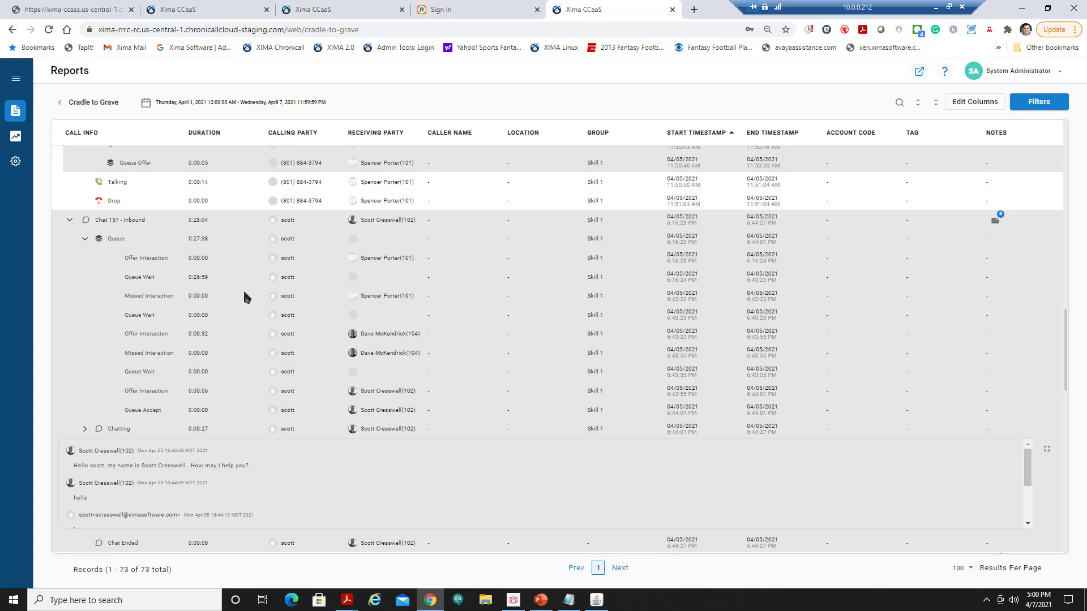
key(ctrl+plus)
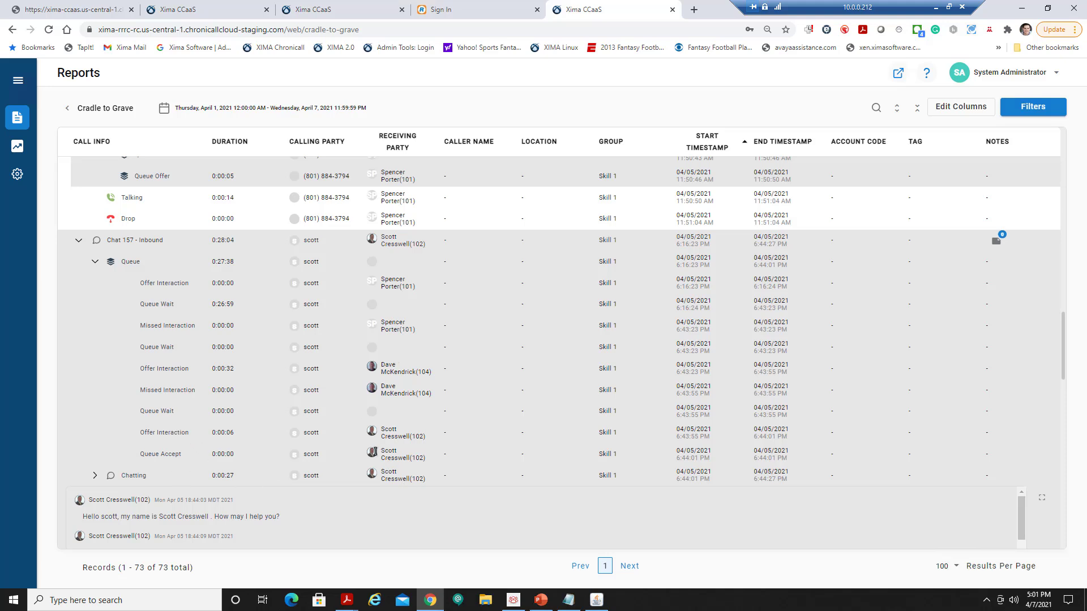
View Chat 157's full transcript, close it, and scroll down to the chat-ended event.
scroll(283, 487, down, 1)
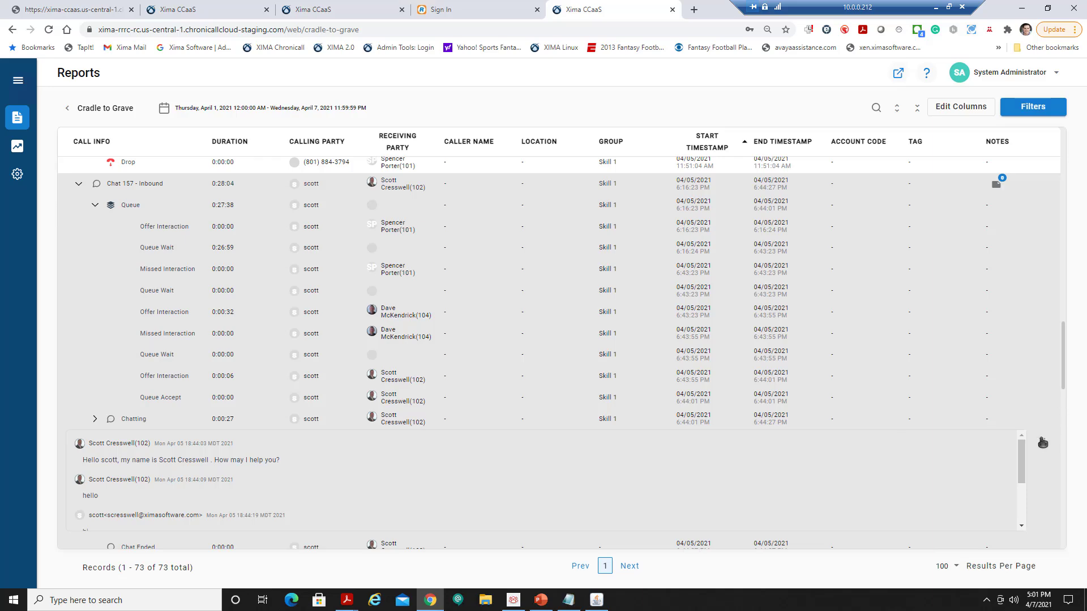
click(1042, 442)
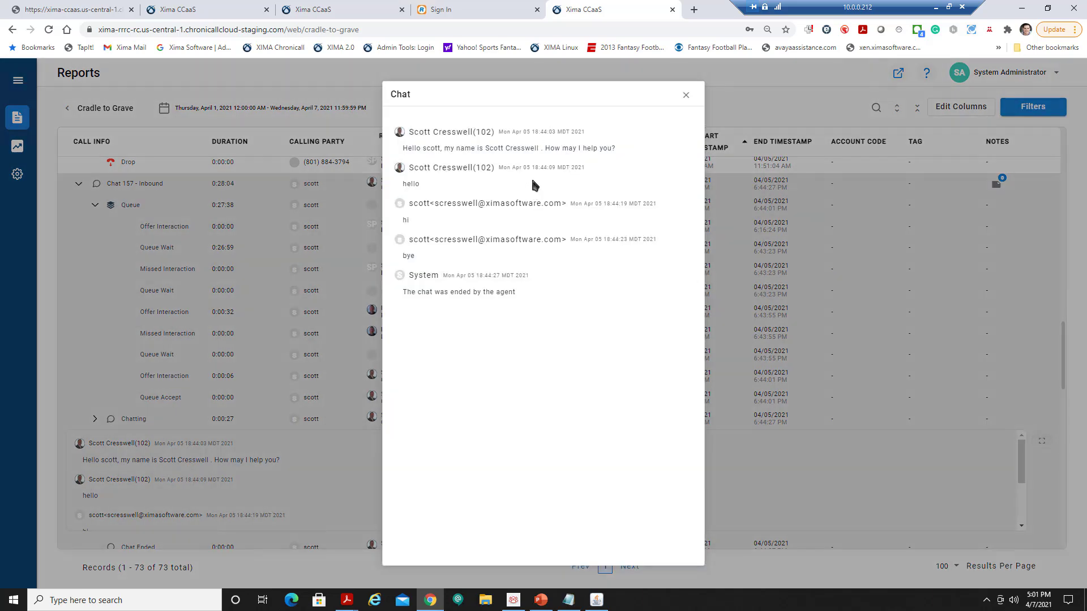
click(685, 97)
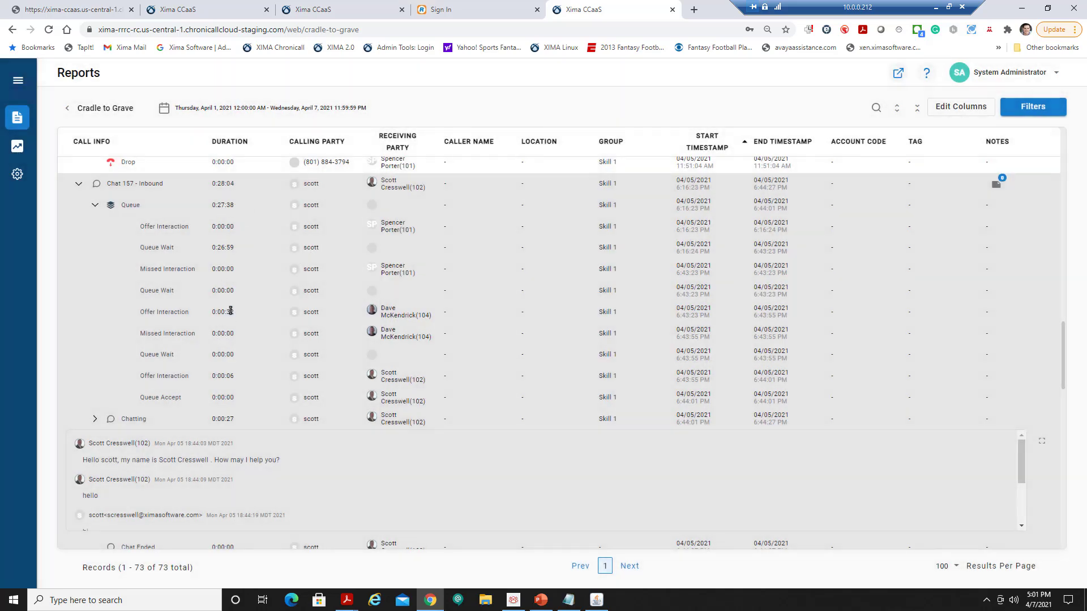
scroll(187, 311, down, 3)
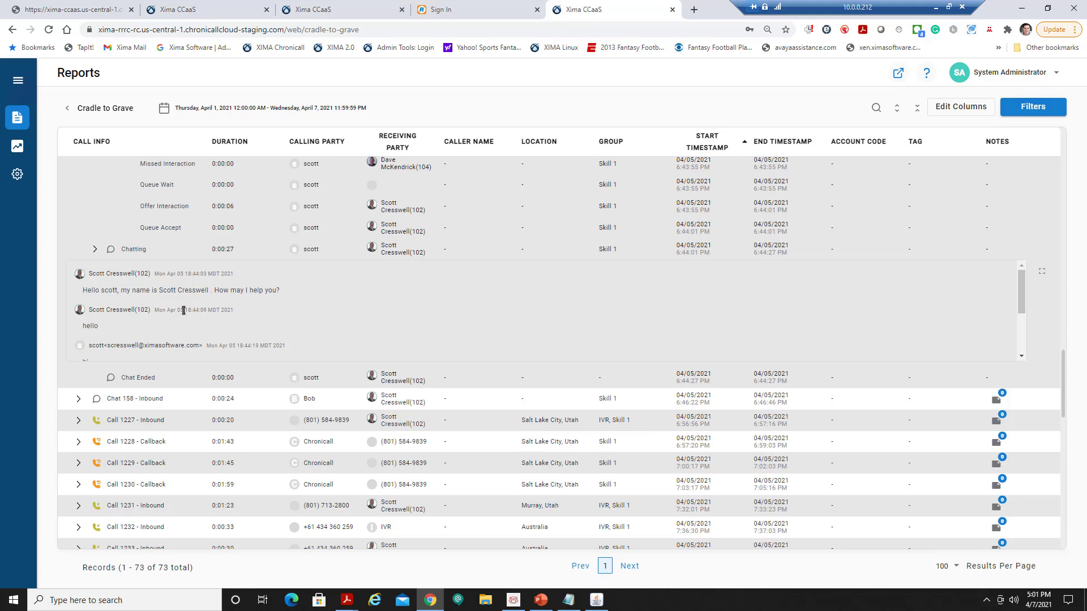
Add an Agent filter with only the one agent (101) selected, narrowing the report to 26 records.
click(1033, 107)
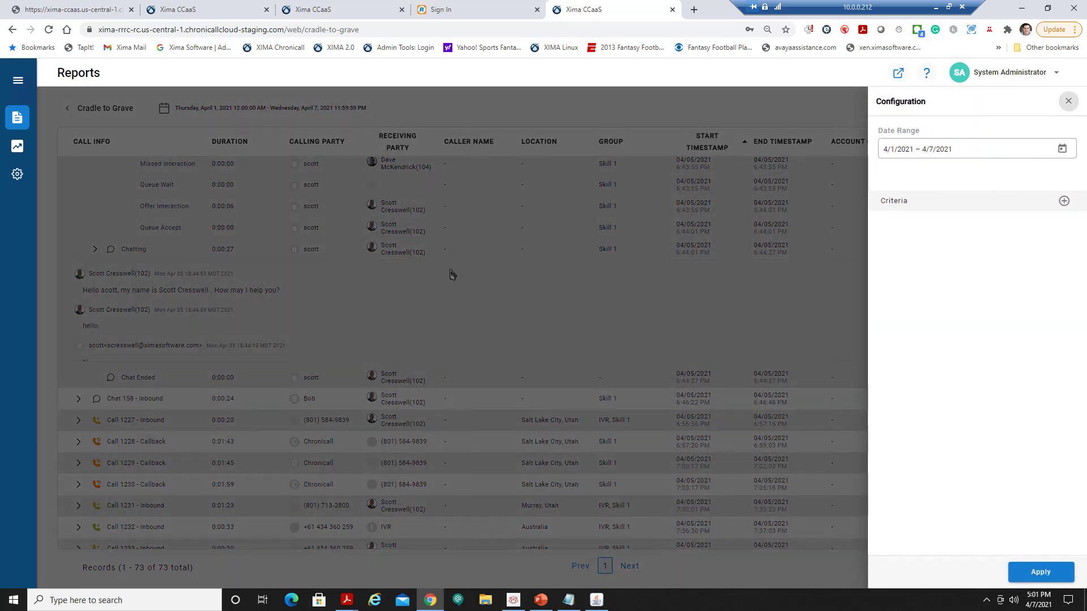
click(1064, 202)
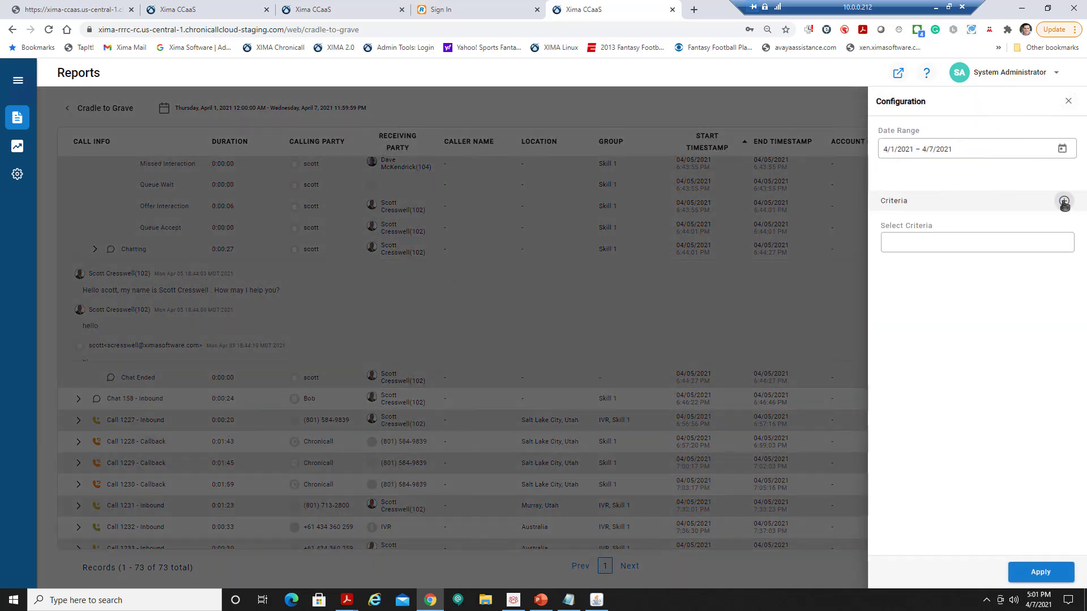
click(969, 242)
click(924, 316)
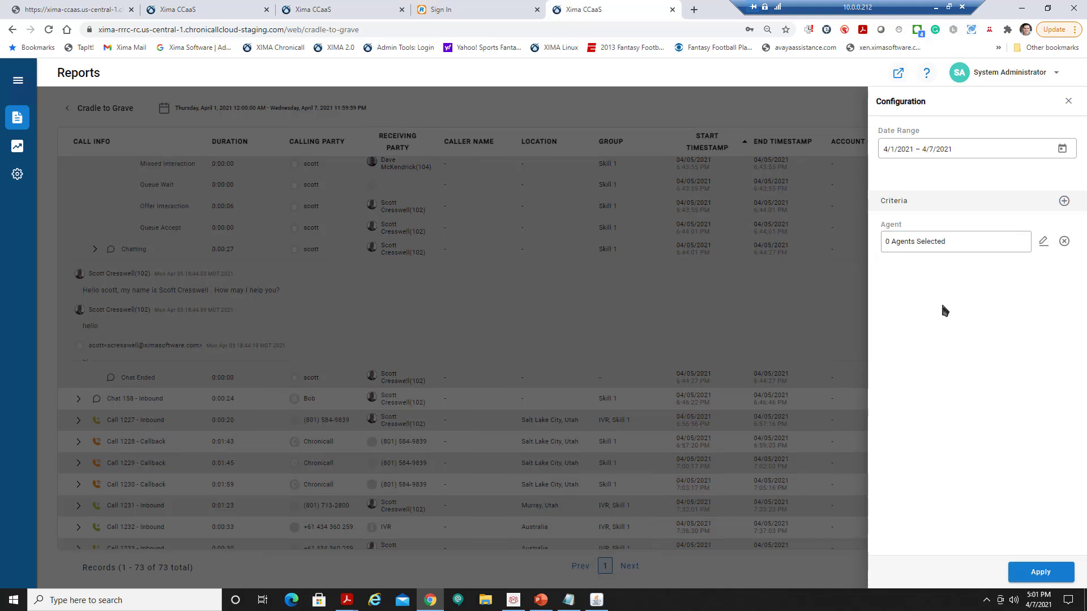
click(1044, 243)
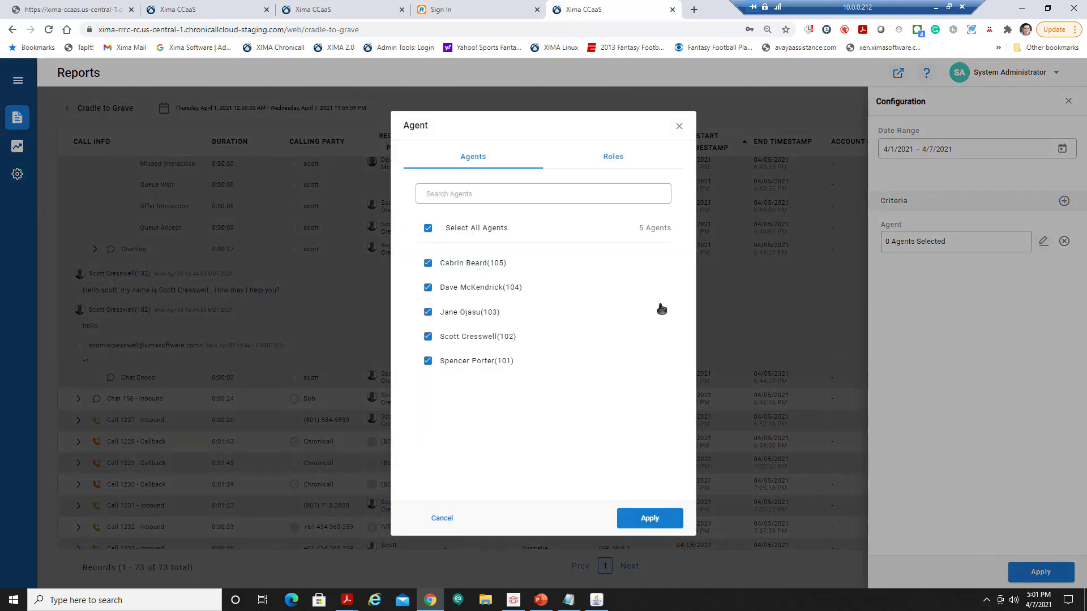
click(427, 227)
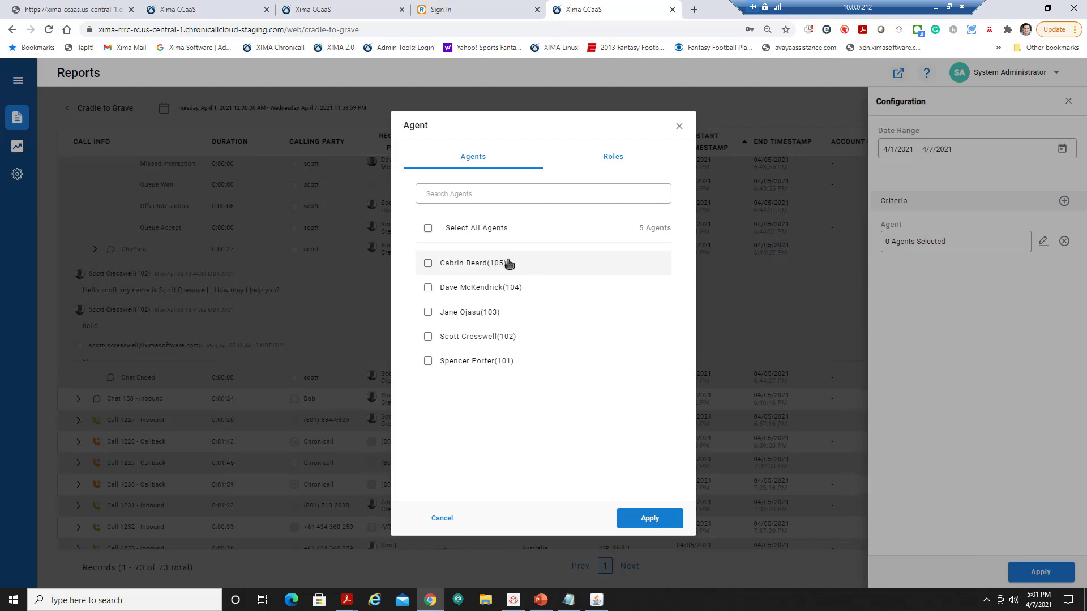
click(460, 359)
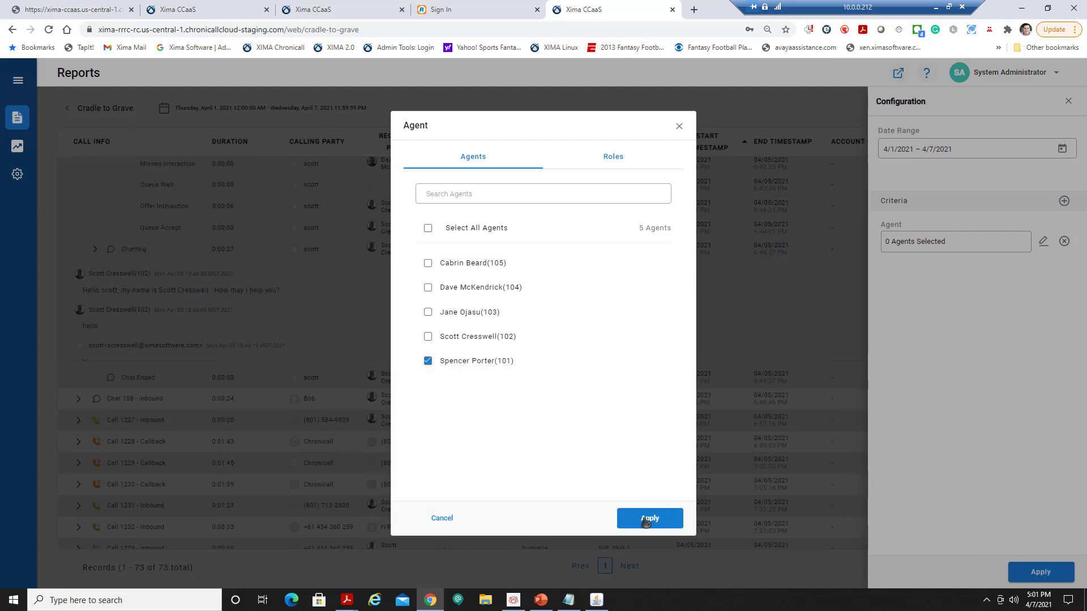
click(649, 518)
click(1041, 577)
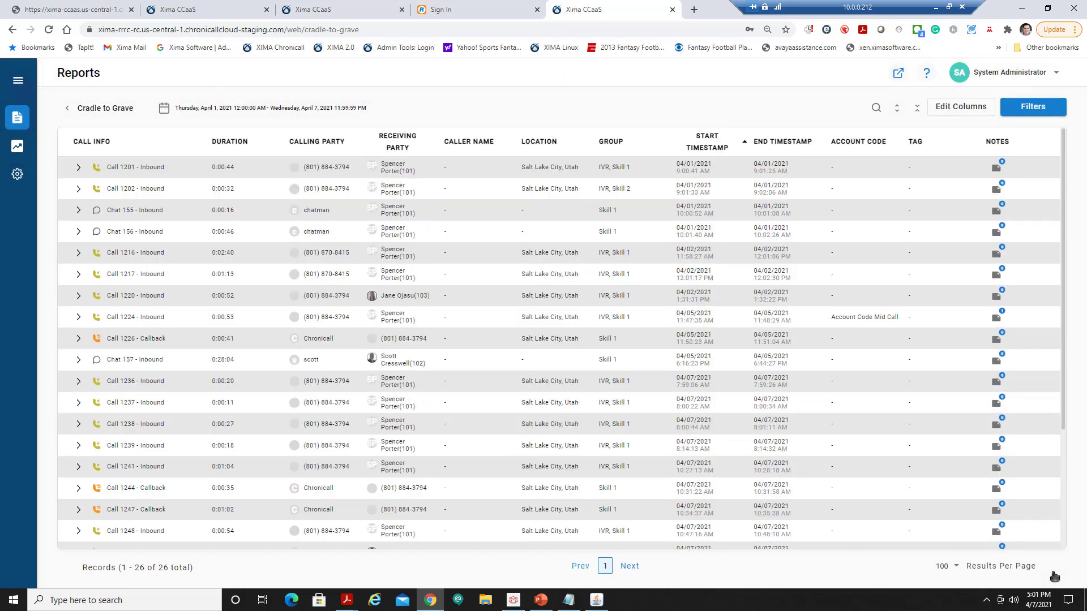
Expand Call 1201 and Call 1202, plus Call 1202's Queue step, in the filtered report.
click(79, 169)
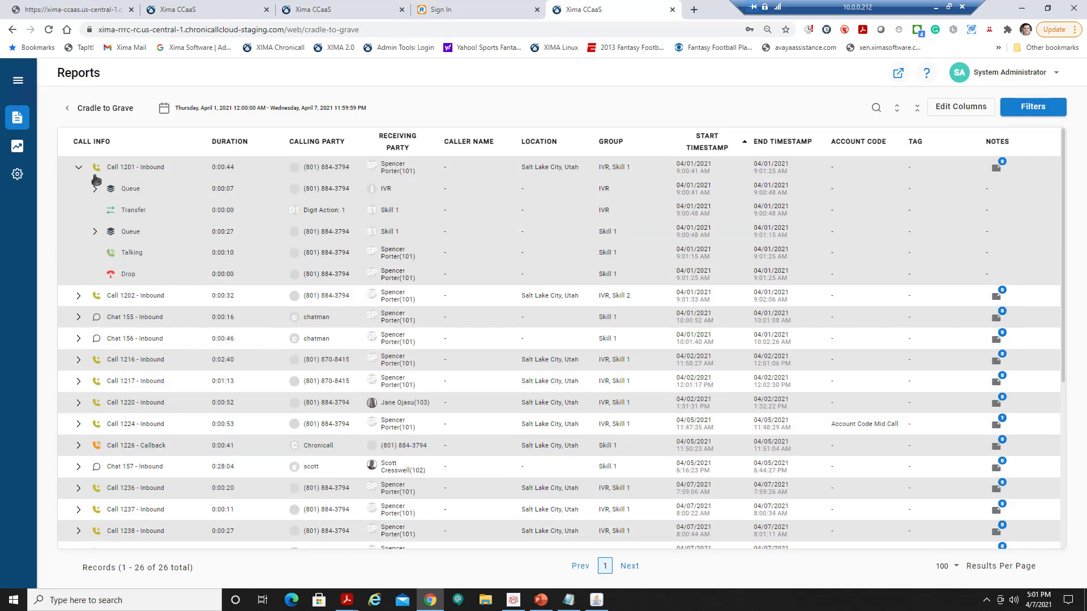
click(79, 296)
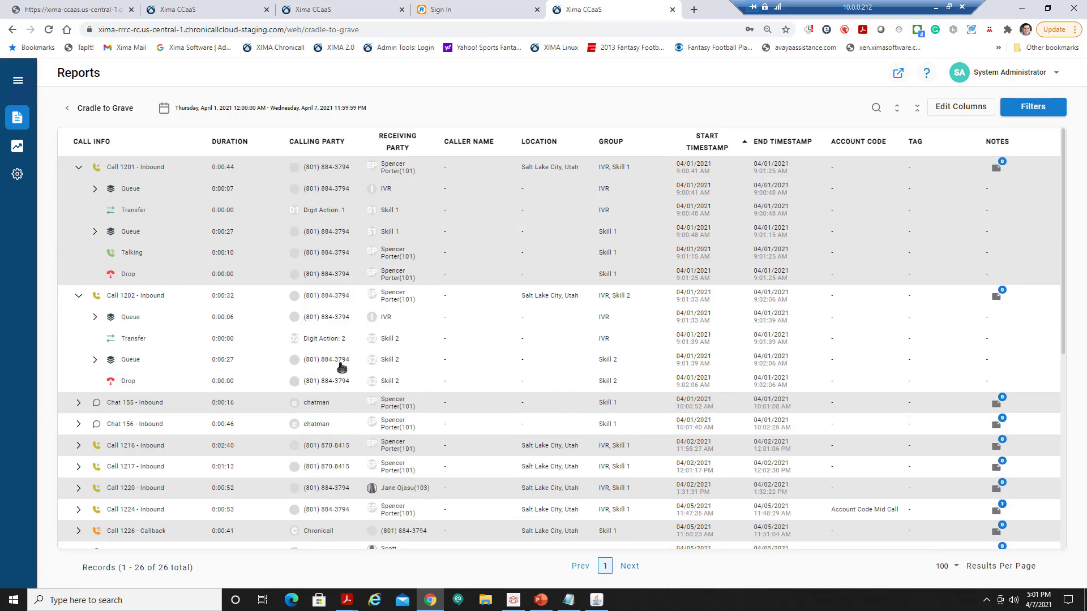
click(94, 366)
scroll(395, 400, down, 2)
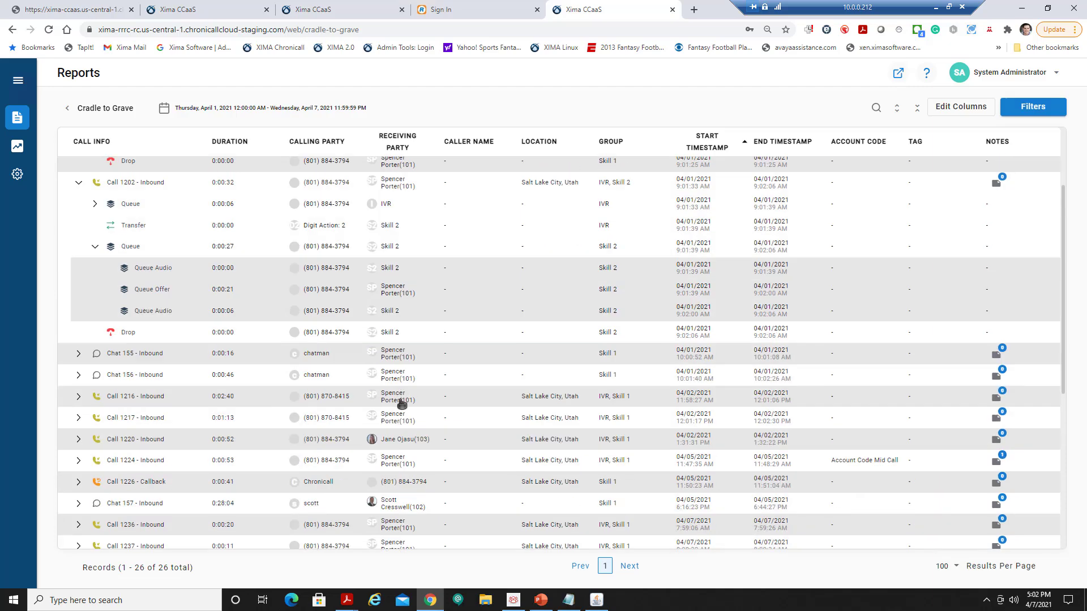
Expand Call 1216 to show its queue, transfer, Skill 1 queue, talking and drop events.
click(80, 396)
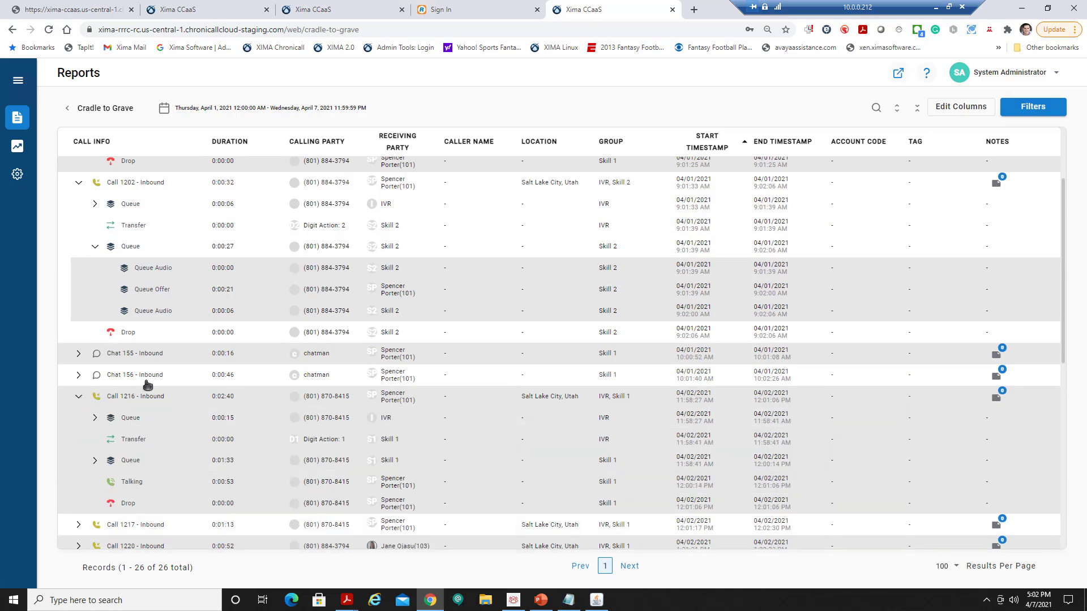
scroll(179, 376, down, 2)
scroll(181, 379, down, 1)
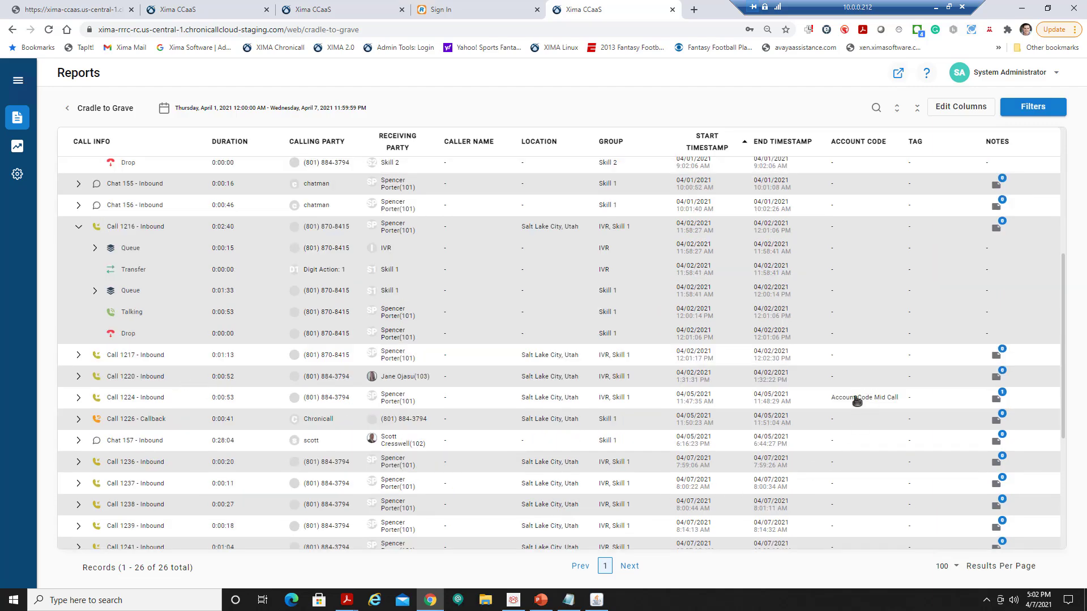
scroll(857, 401, down, 2)
scroll(919, 348, down, 2)
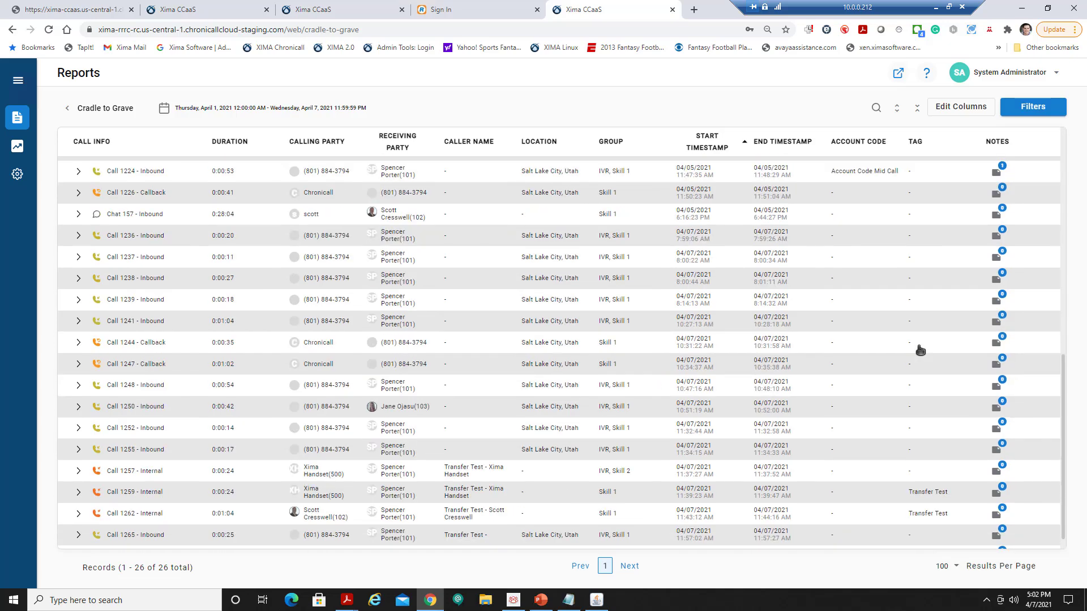
scroll(919, 350, down, 1)
scroll(922, 361, up, 3)
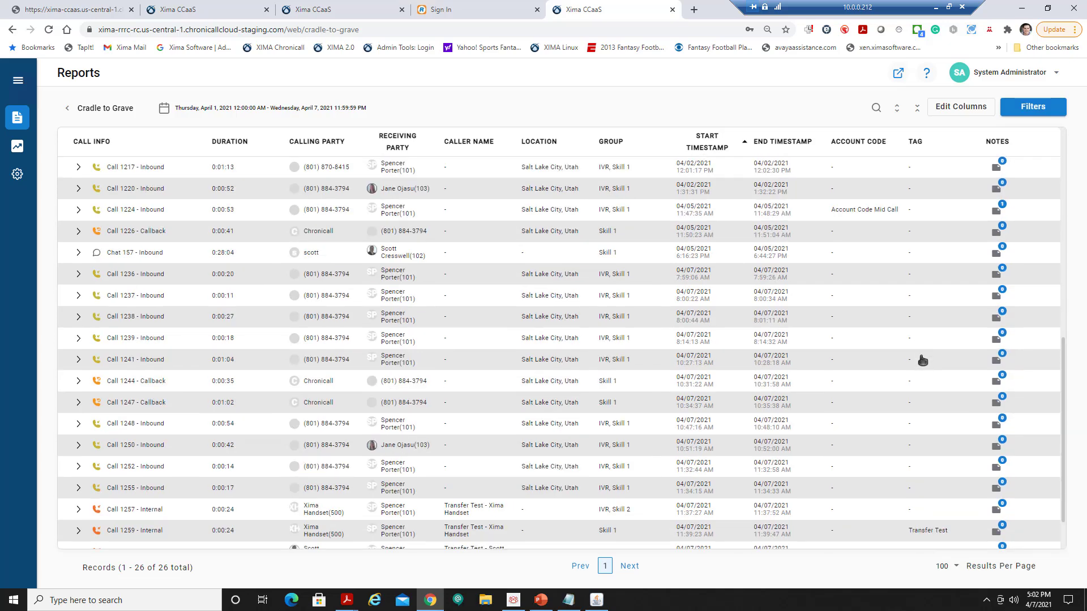
scroll(922, 361, up, 3)
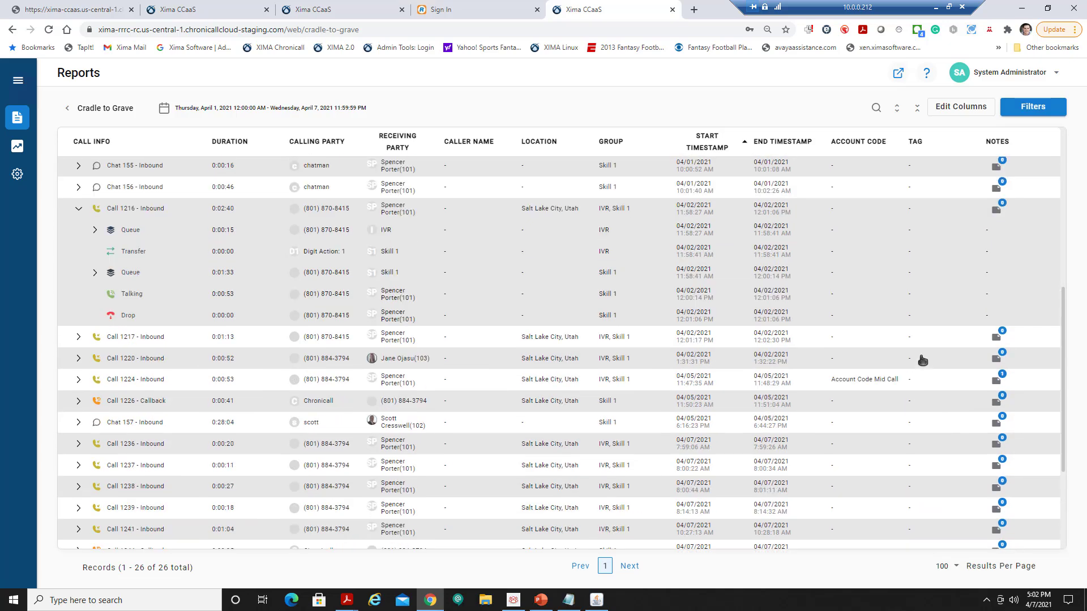